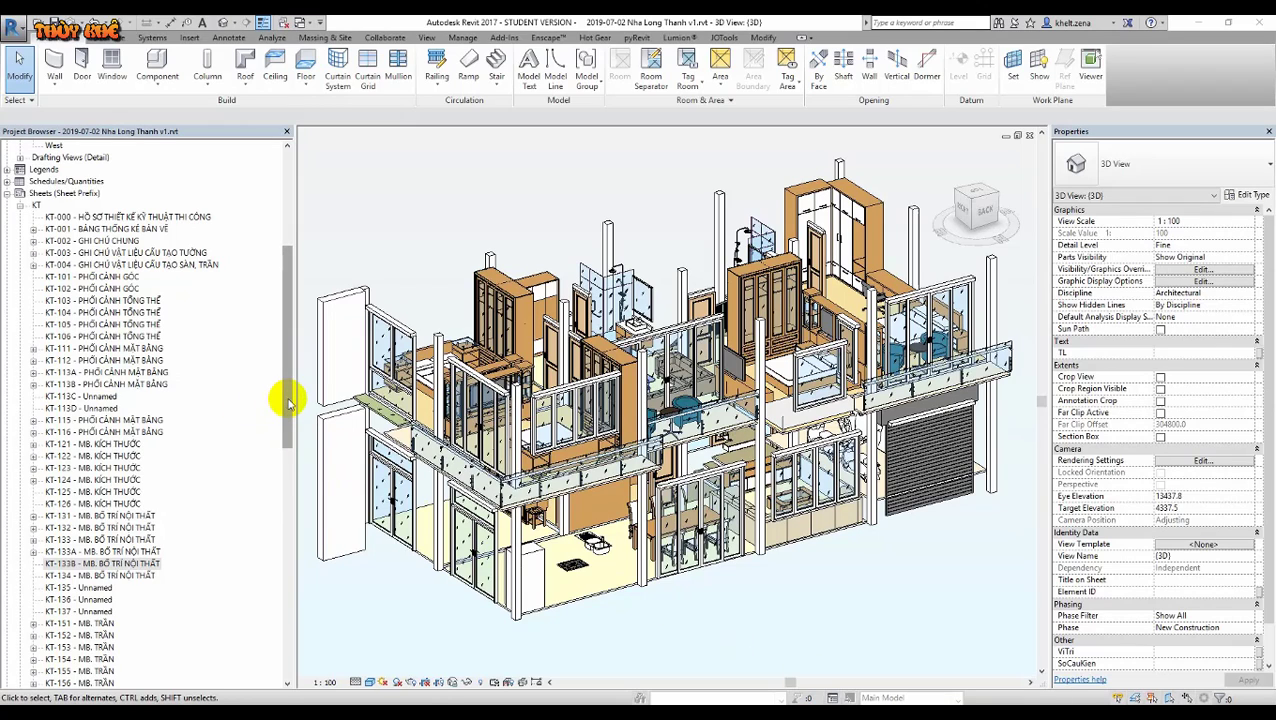
# Inspect sheets KT-113A, KT-113B and KT-133A in Revit and expand the ME sheet group.
pyautogui.click(287, 401)
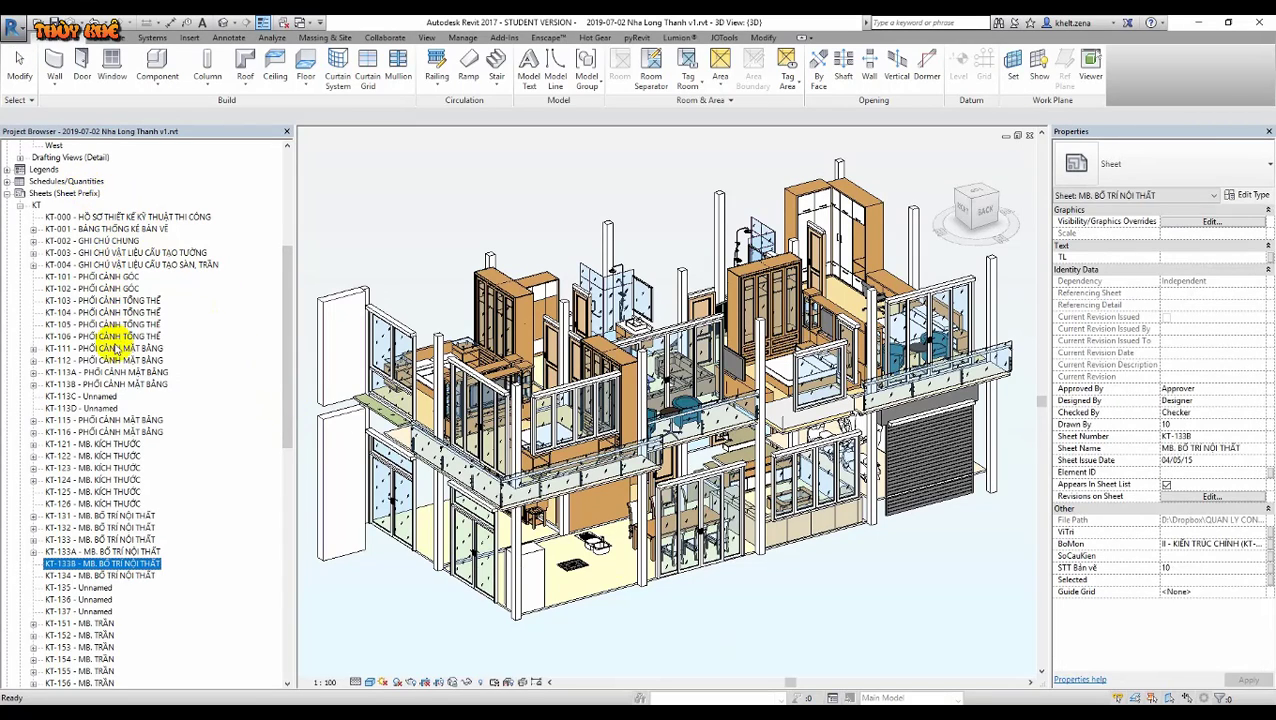
pyautogui.click(110, 372)
pyautogui.click(113, 385)
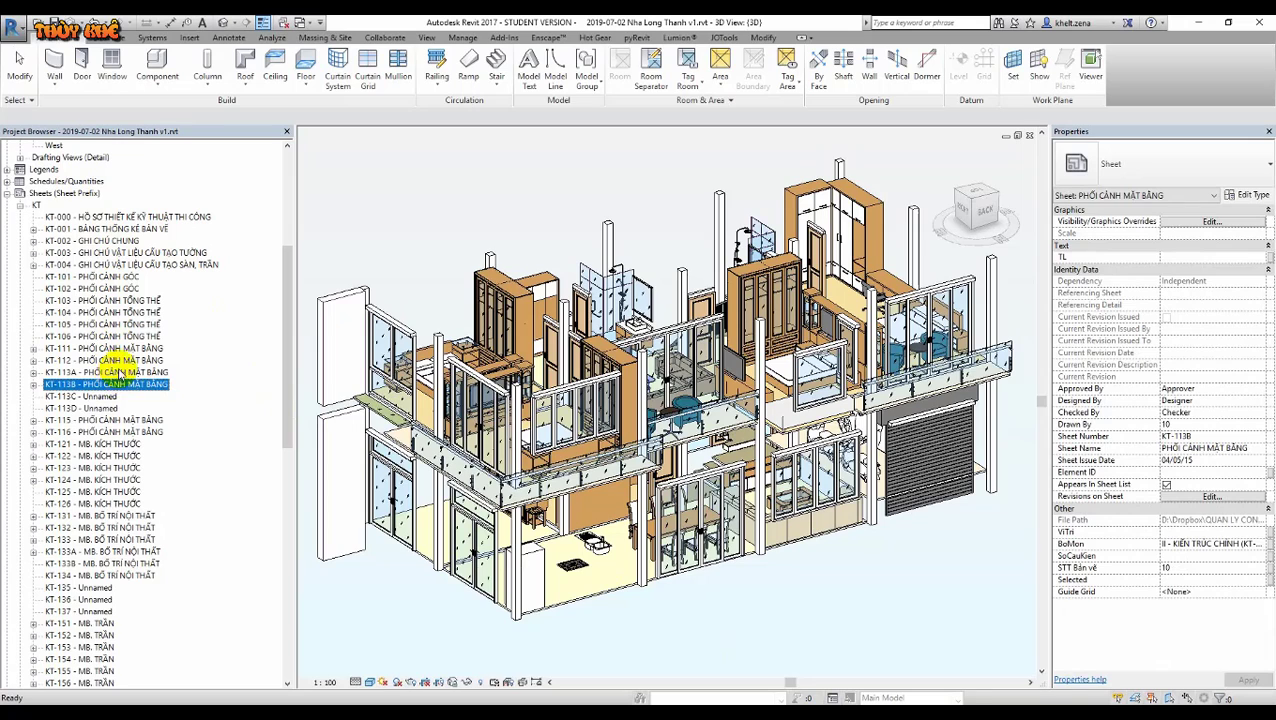
pyautogui.click(118, 372)
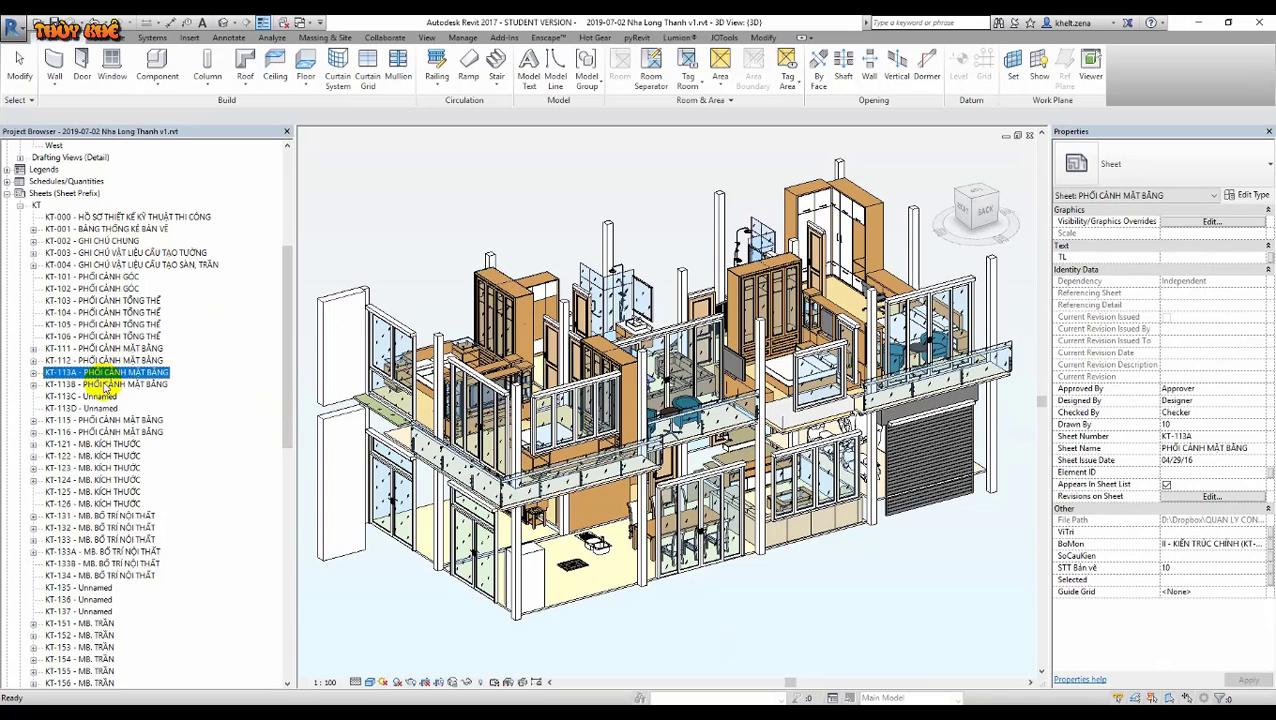
pyautogui.click(125, 552)
pyautogui.scroll(-3, 125, 525)
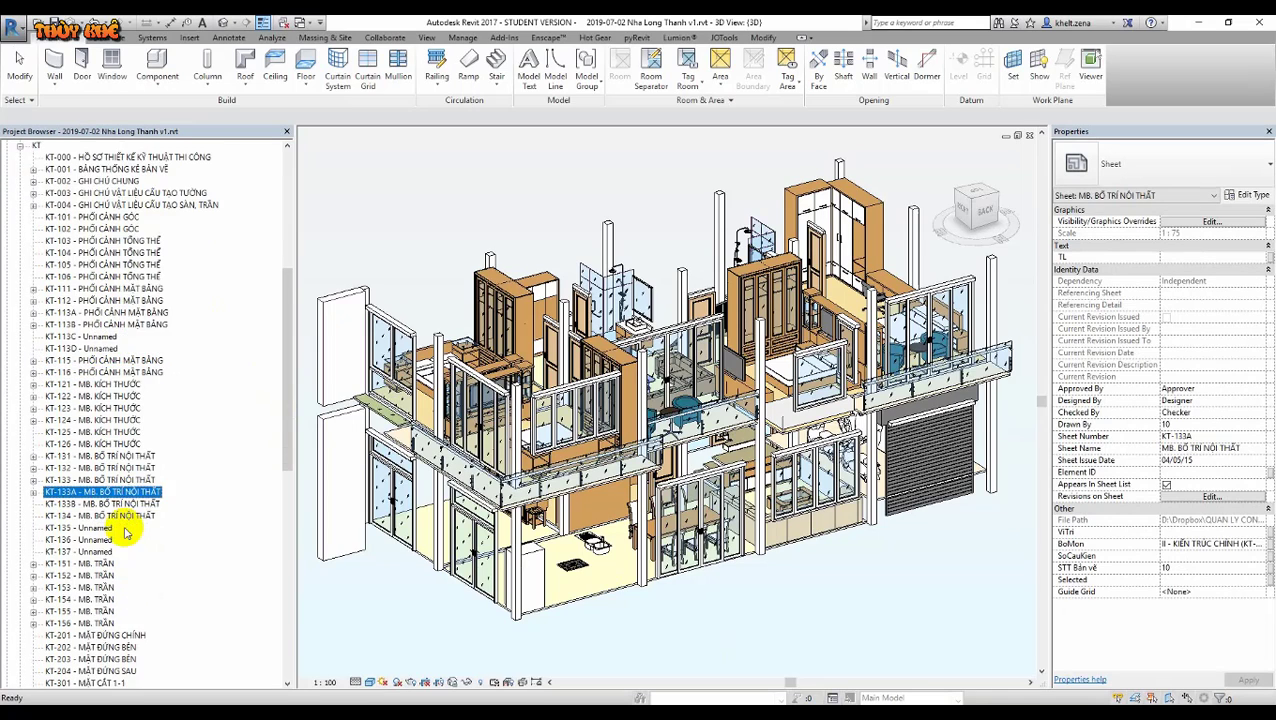
pyautogui.moveTo(287, 440)
pyautogui.mouseDown()
pyautogui.moveTo(299, 483)
pyautogui.moveTo(299, 398)
pyautogui.moveTo(307, 660)
pyautogui.mouseUp()
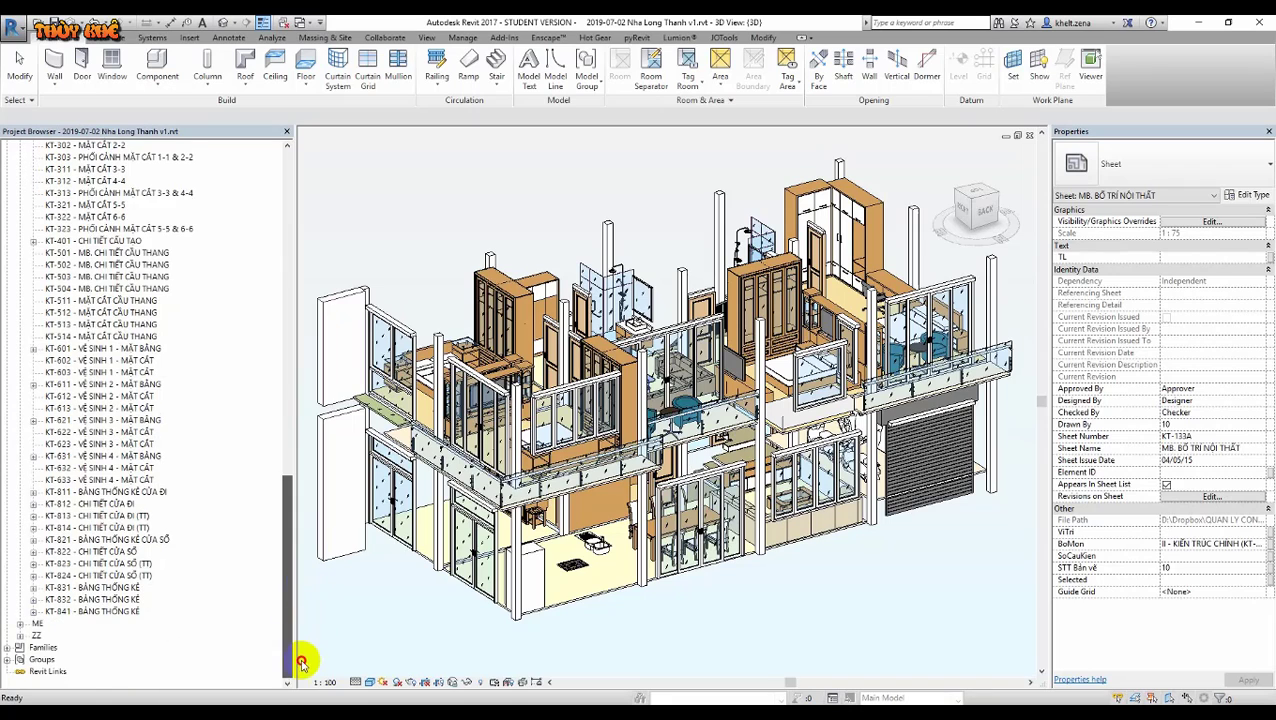
pyautogui.click(21, 624)
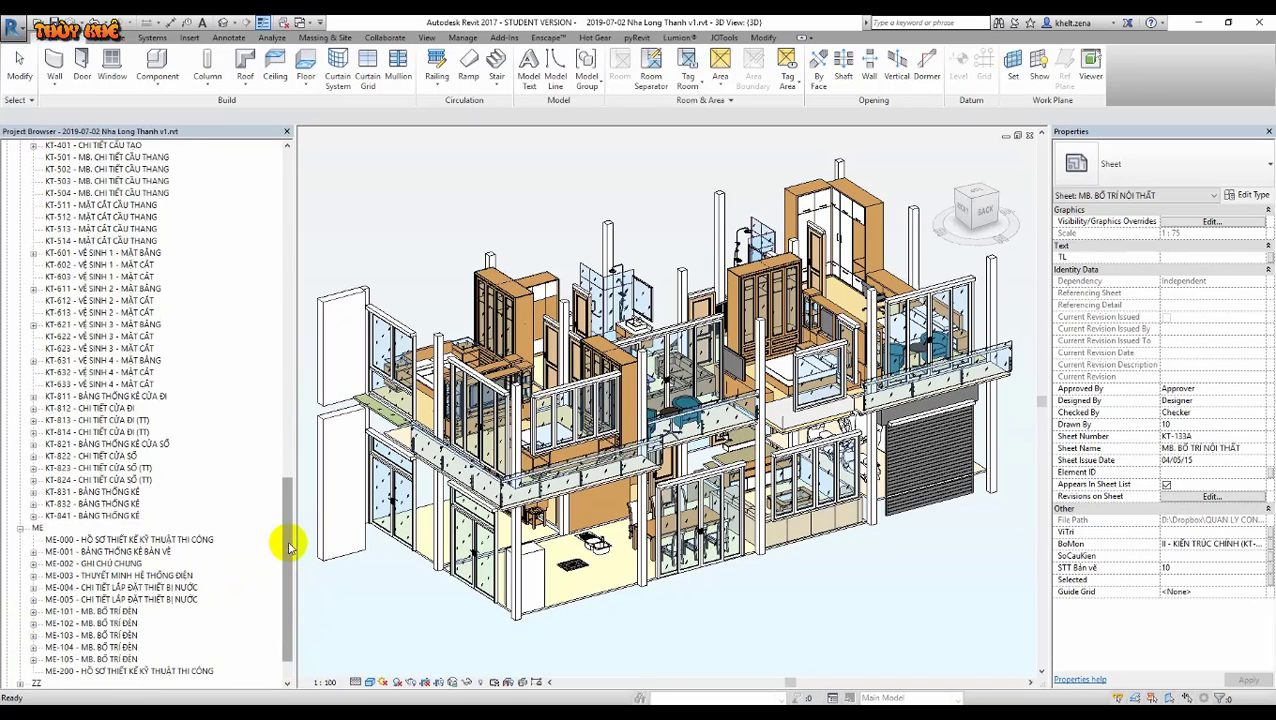
pyautogui.moveTo(288, 545); pyautogui.dragTo(286, 305)
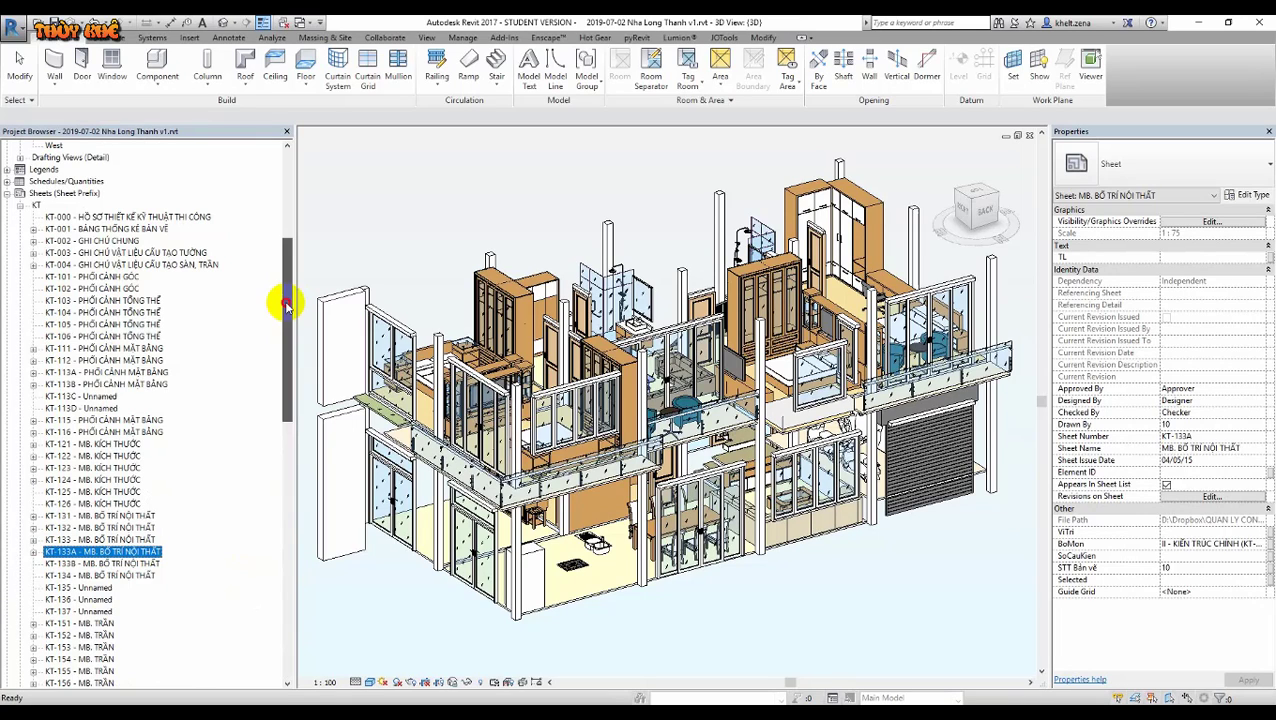
pyautogui.click(640, 190)
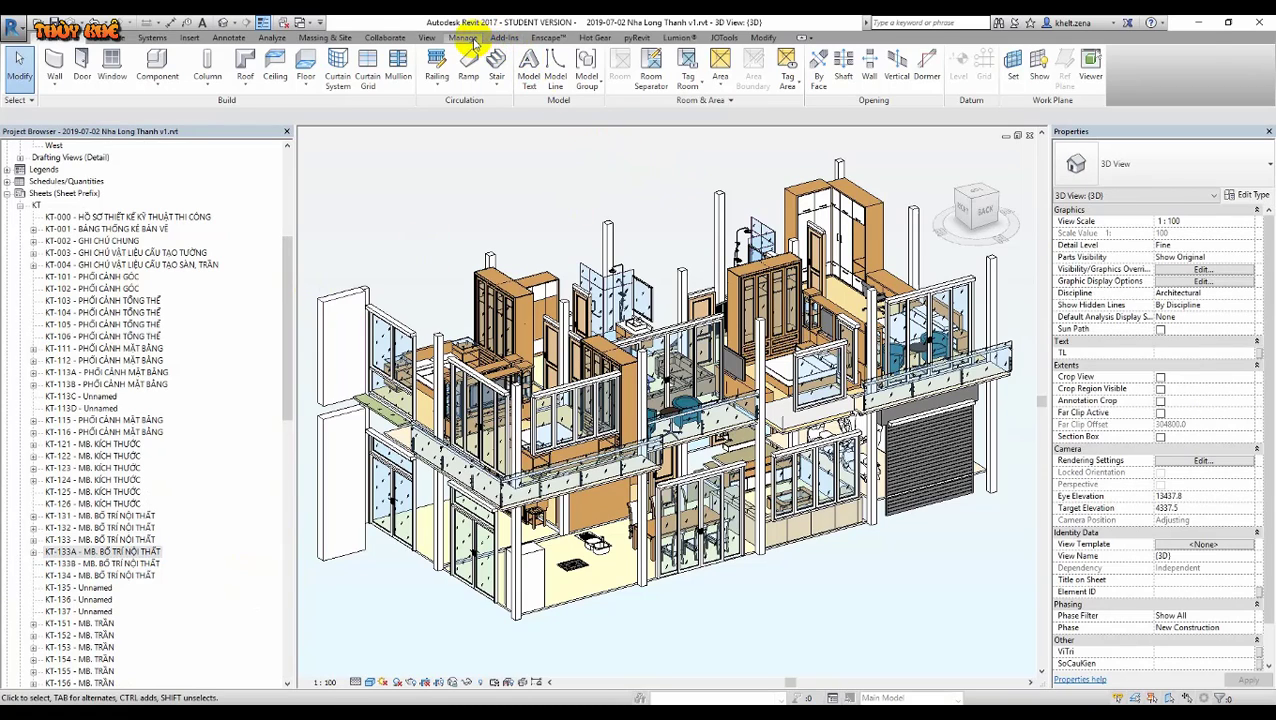
# Launch Dynamo from Revit's Manage tab, maximize it, and start a new blank graph.
pyautogui.click(466, 38)
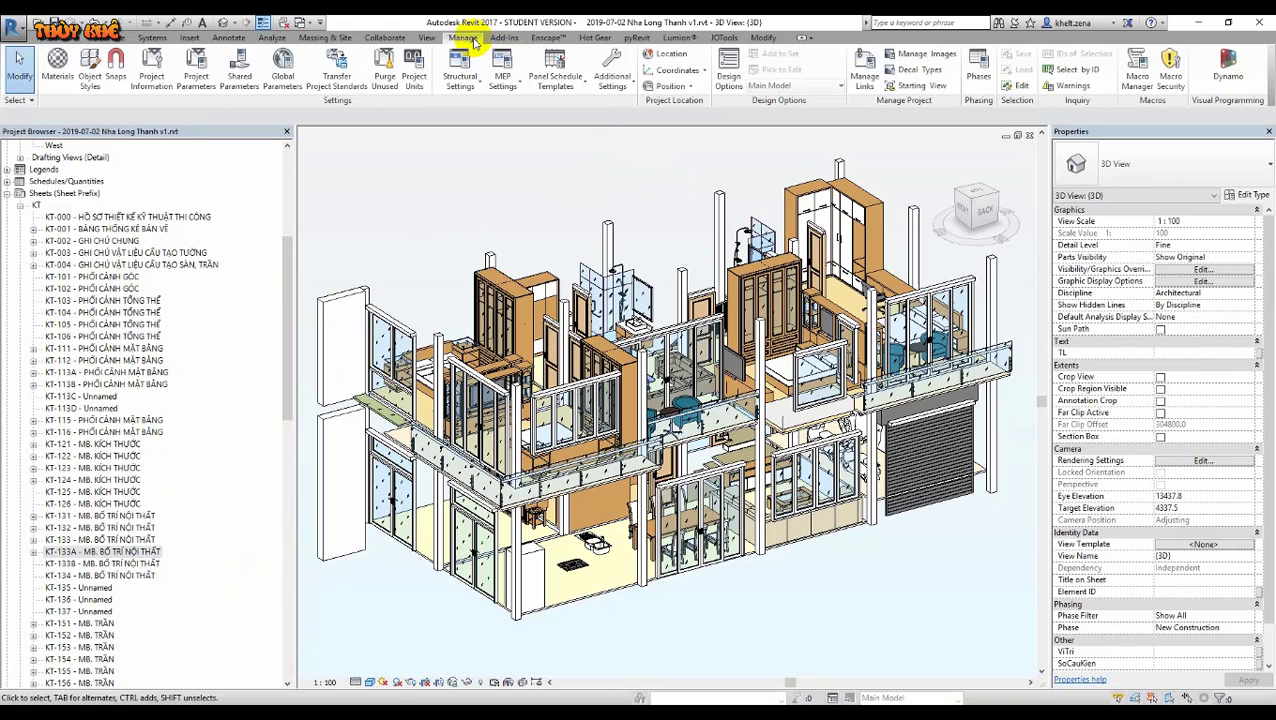
pyautogui.click(1234, 76)
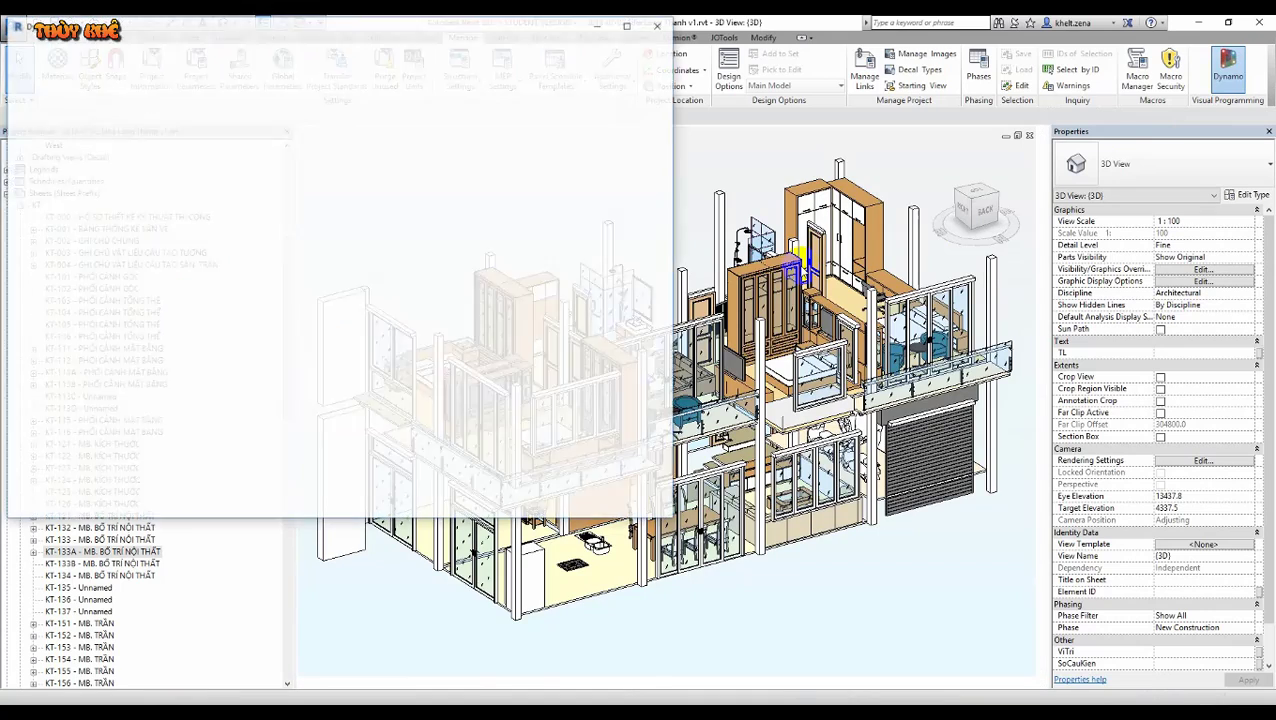
pyautogui.click(629, 22)
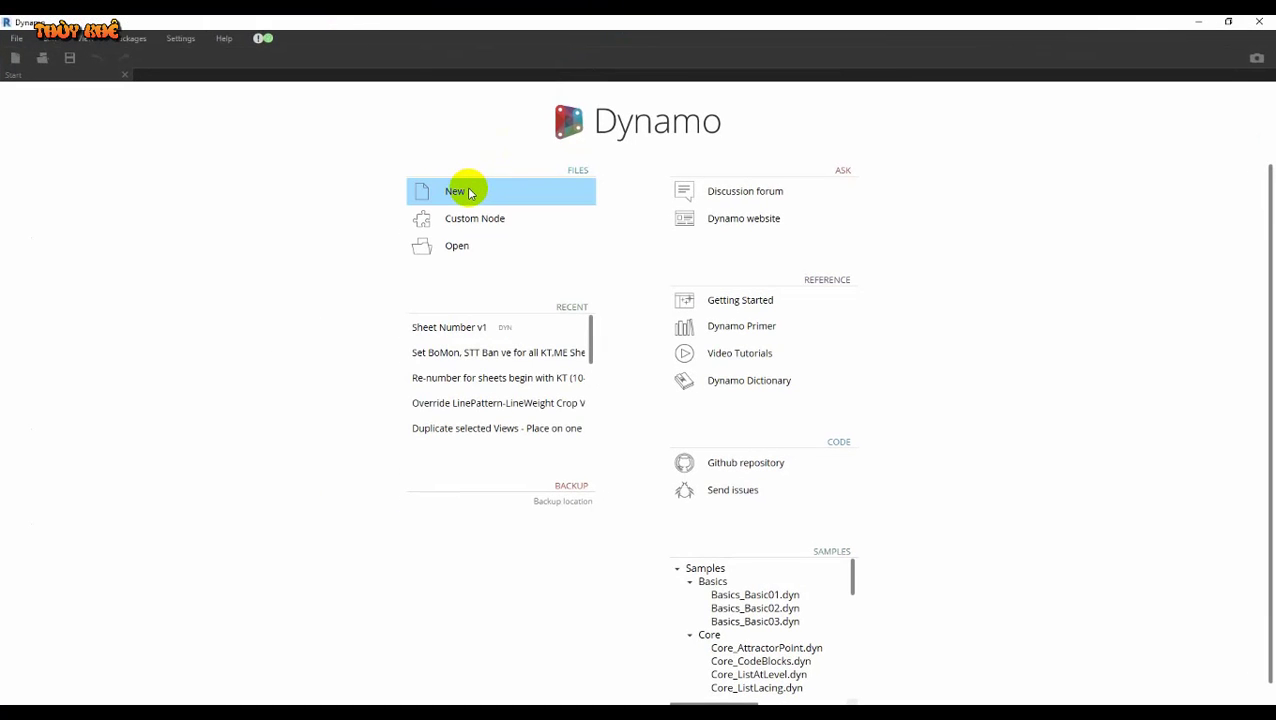
pyautogui.click(467, 190)
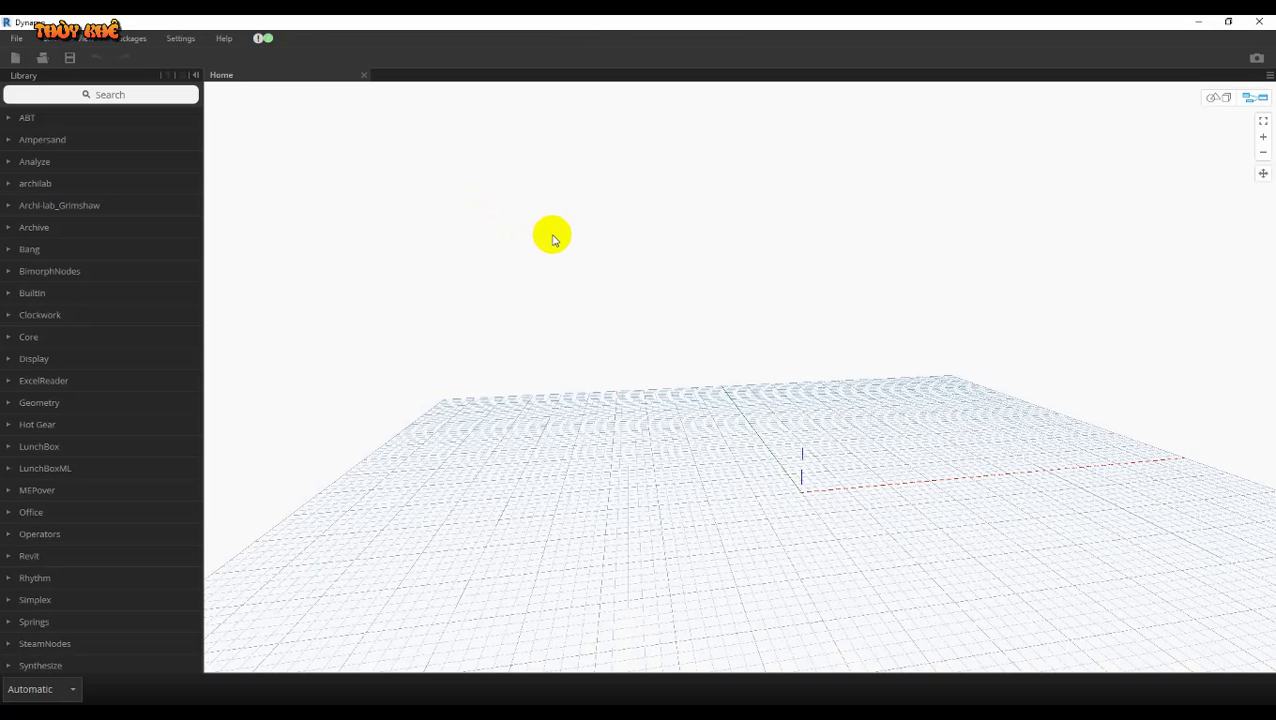
# Toggle isolated geometry preview in Settings and switch the run mode to Manual.
pyautogui.click(140, 40)
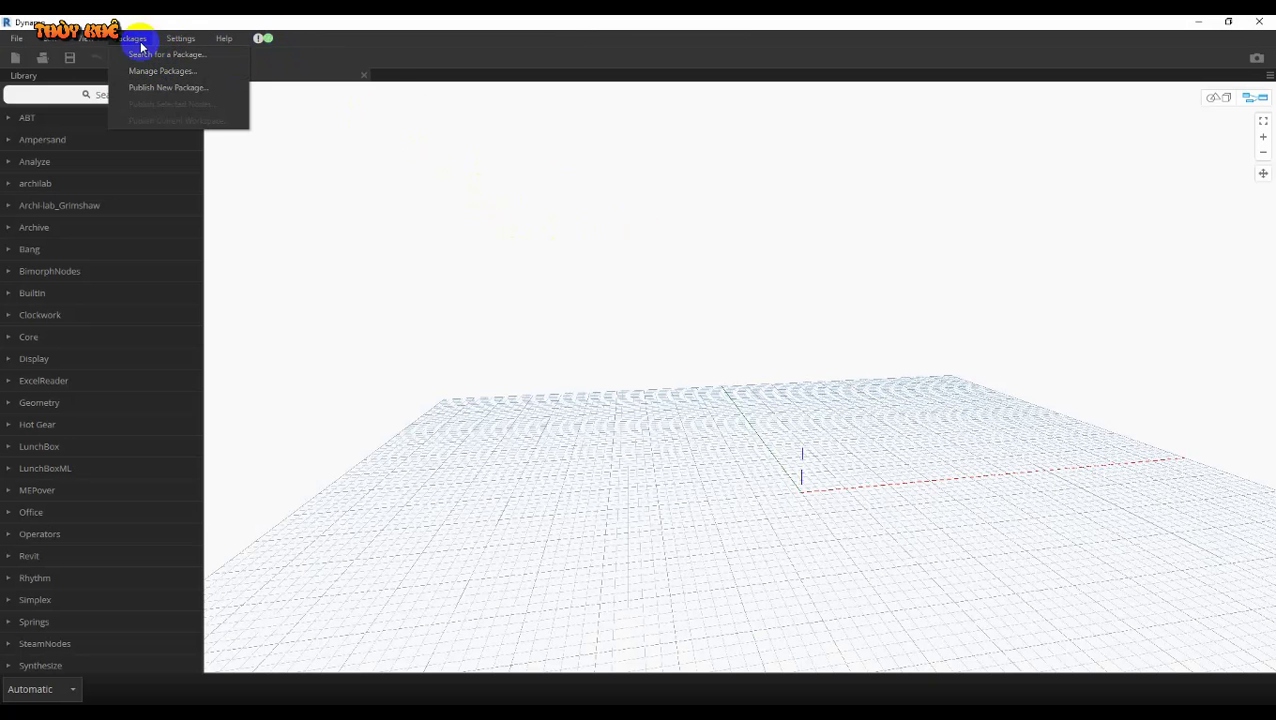
pyautogui.click(180, 38)
pyautogui.click(343, 163)
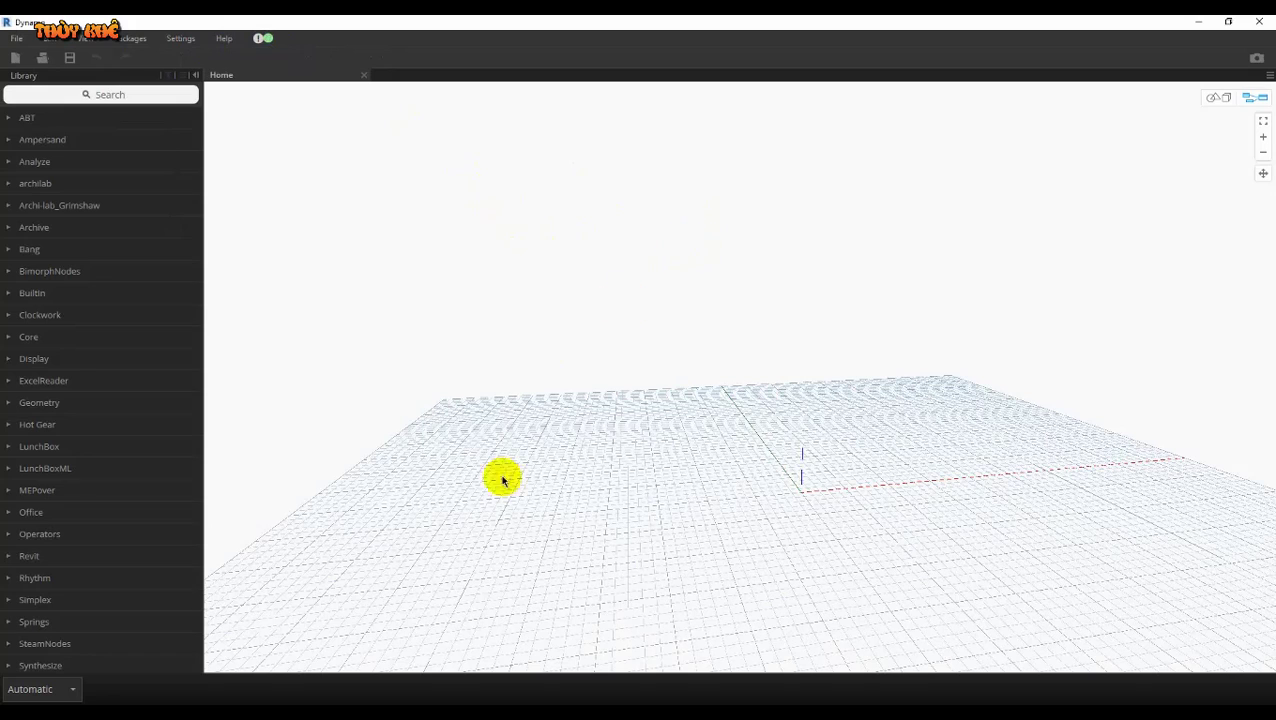
pyautogui.click(66, 690)
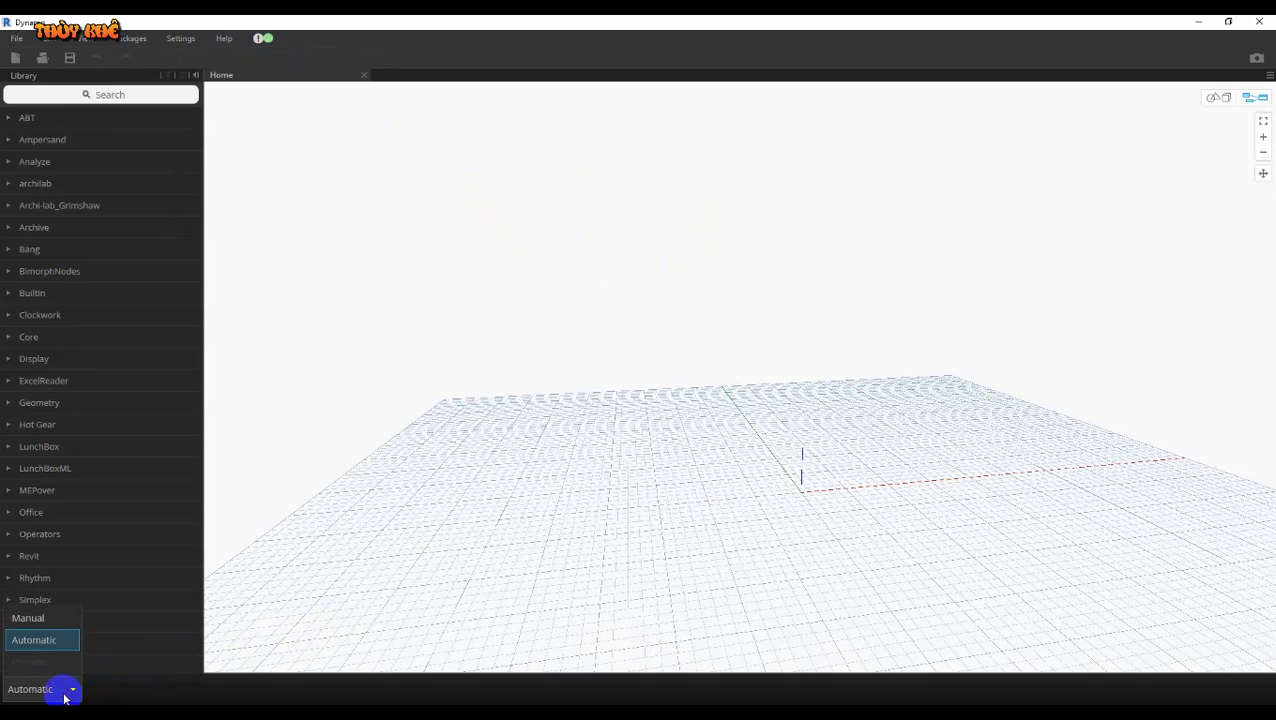
pyautogui.click(52, 618)
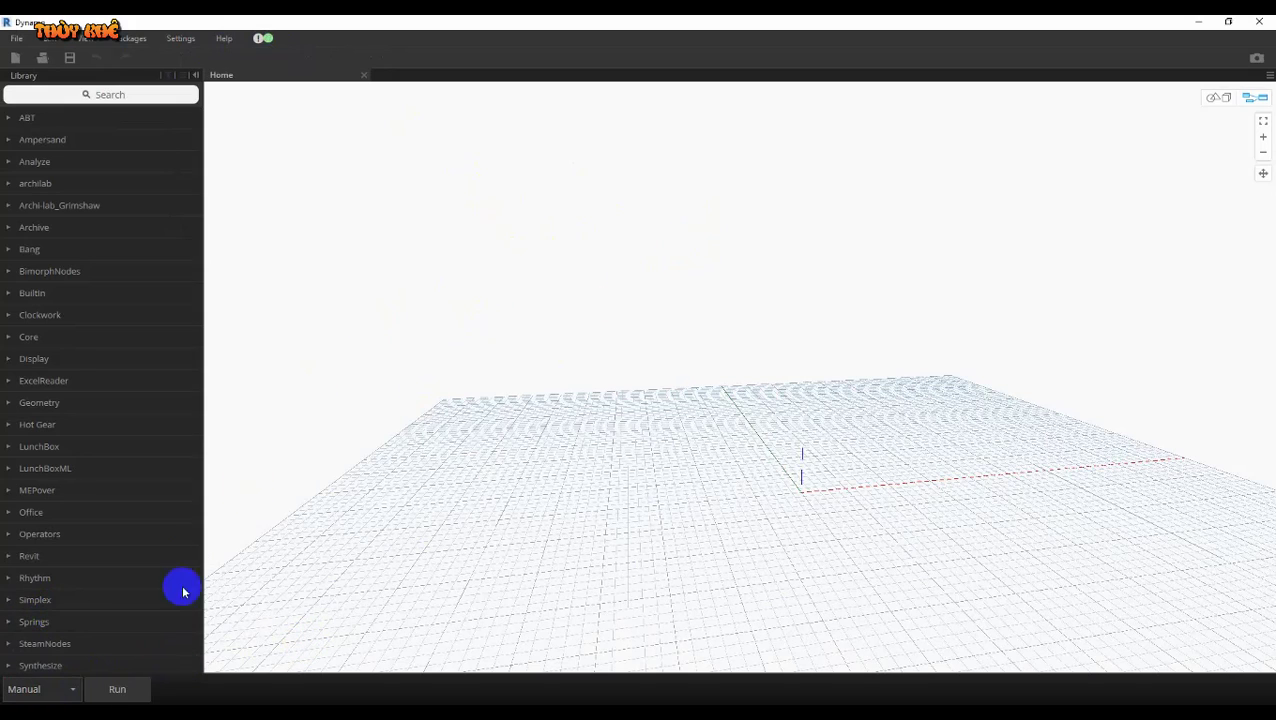
# Search 'categ' and place Categories and All Elements of Category nodes side by side.
pyautogui.click(113, 92)
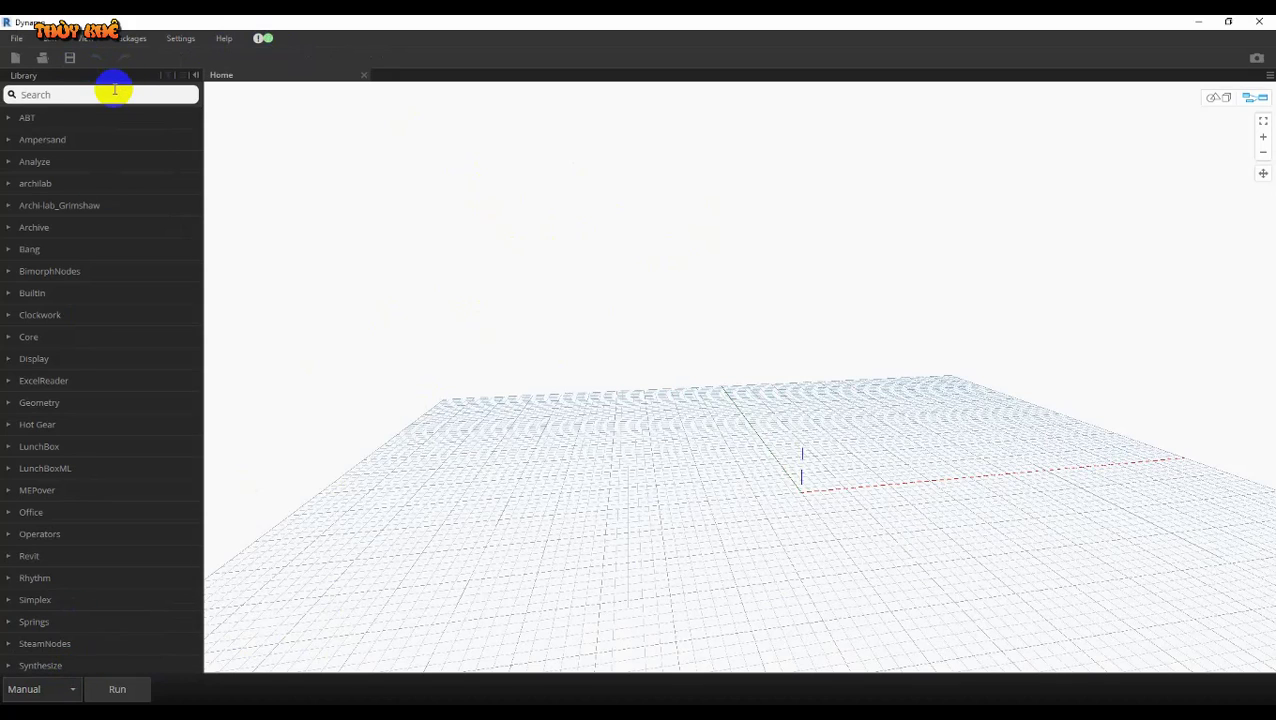
pyautogui.write('categor')
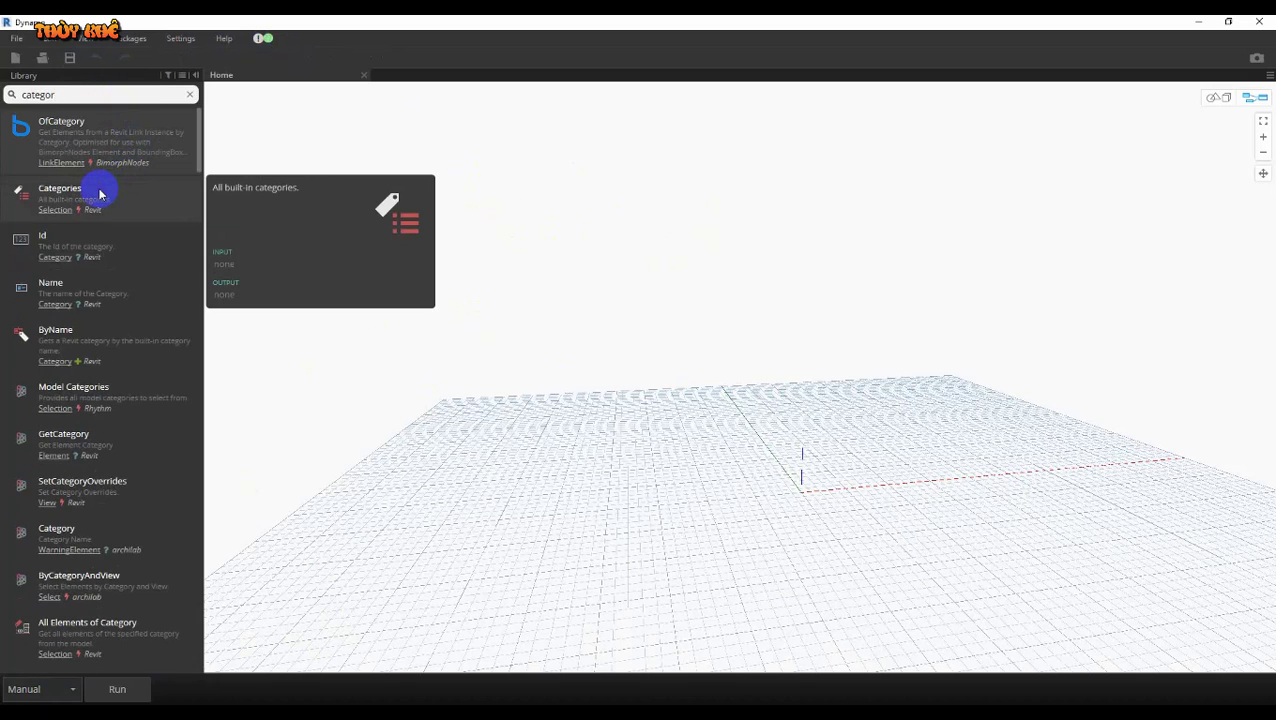
pyautogui.click(160, 190)
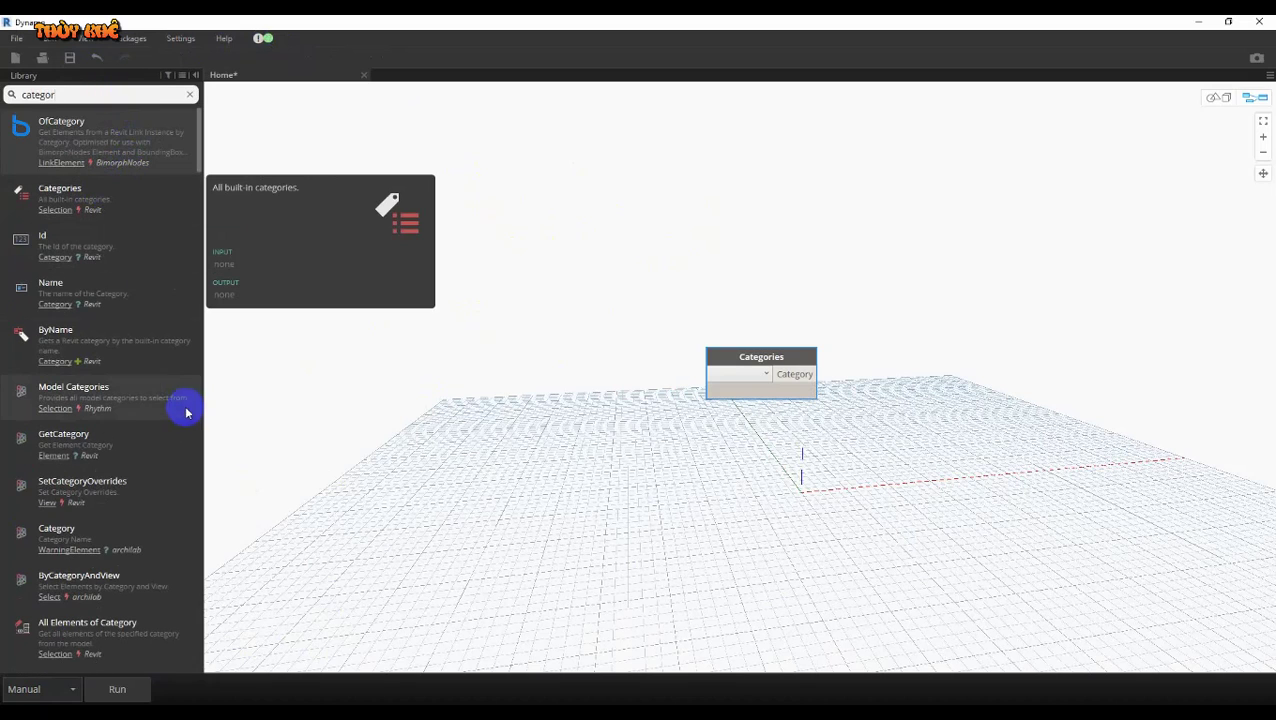
pyautogui.click(128, 626)
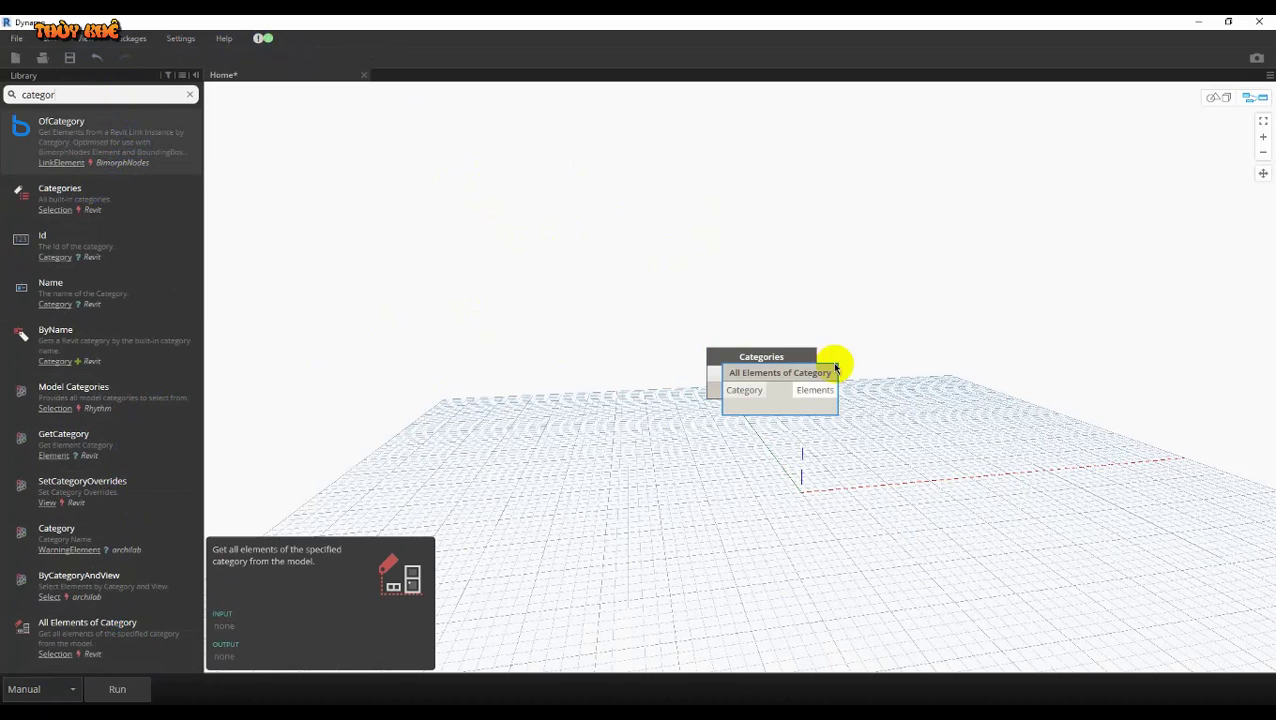
pyautogui.moveTo(808, 376); pyautogui.dragTo(925, 362)
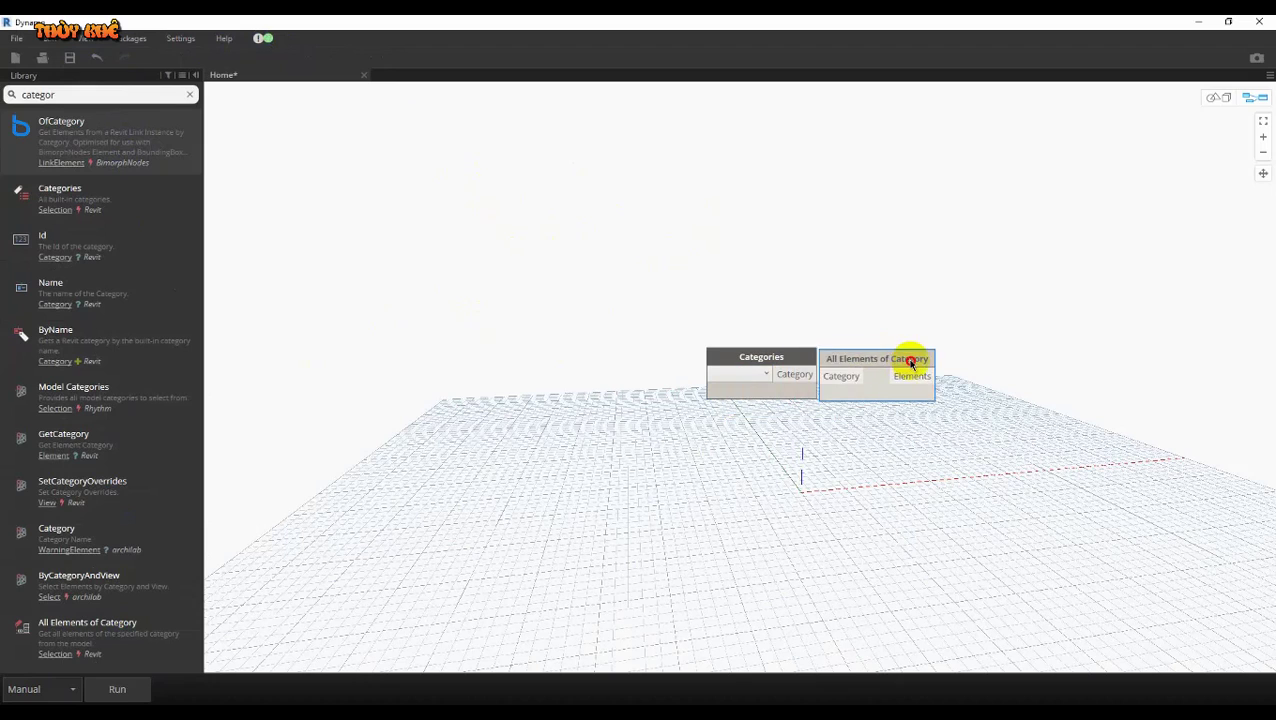
# Set Categories to Sheets, wire it into All Elements of Category, and minimize Dynamo.
pyautogui.click(742, 374)
pyautogui.scroll(10, 769, 415)
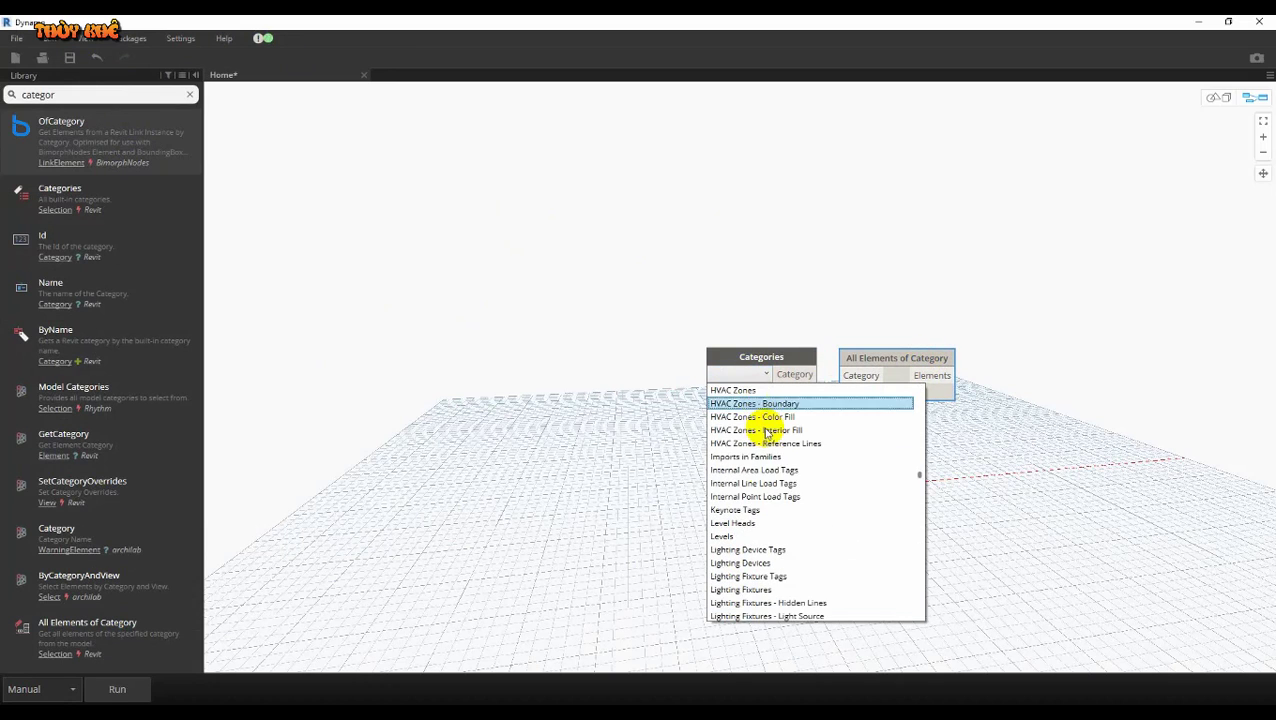
pyautogui.scroll(-5, 769, 520)
pyautogui.scroll(-5, 770, 527)
pyautogui.scroll(-3, 769, 534)
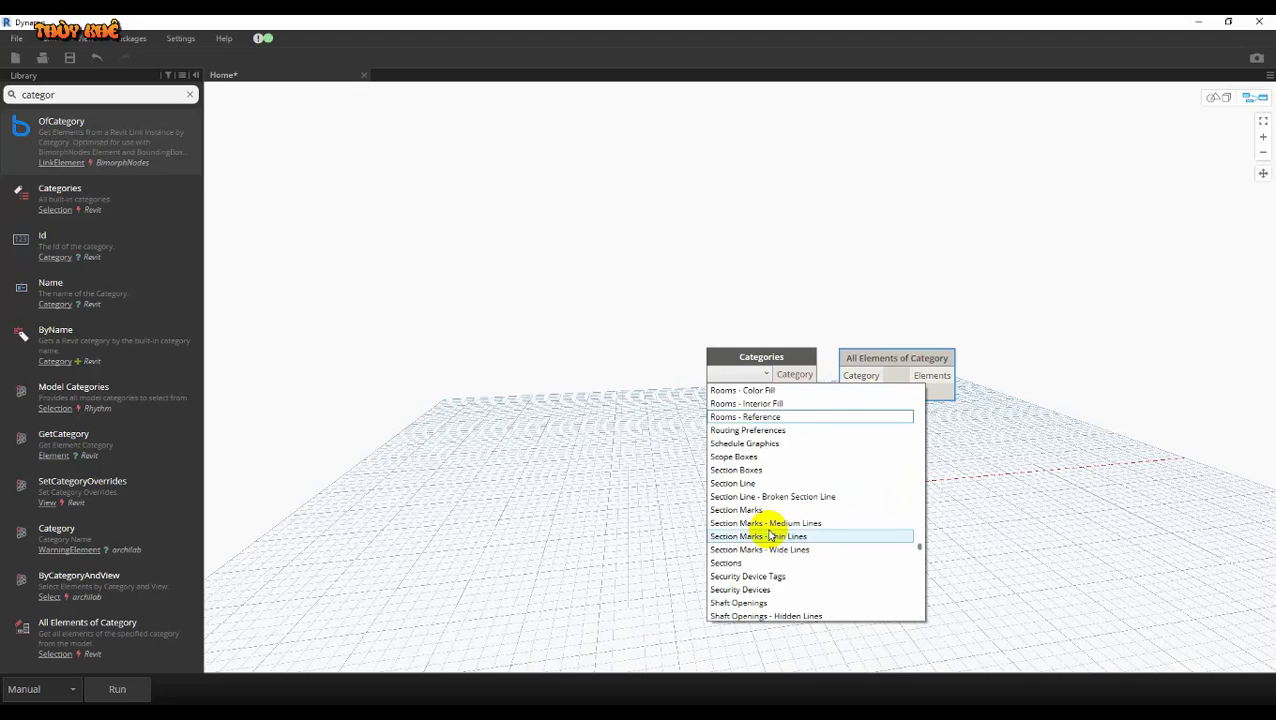
pyautogui.scroll(-3, 772, 540)
pyautogui.click(742, 550)
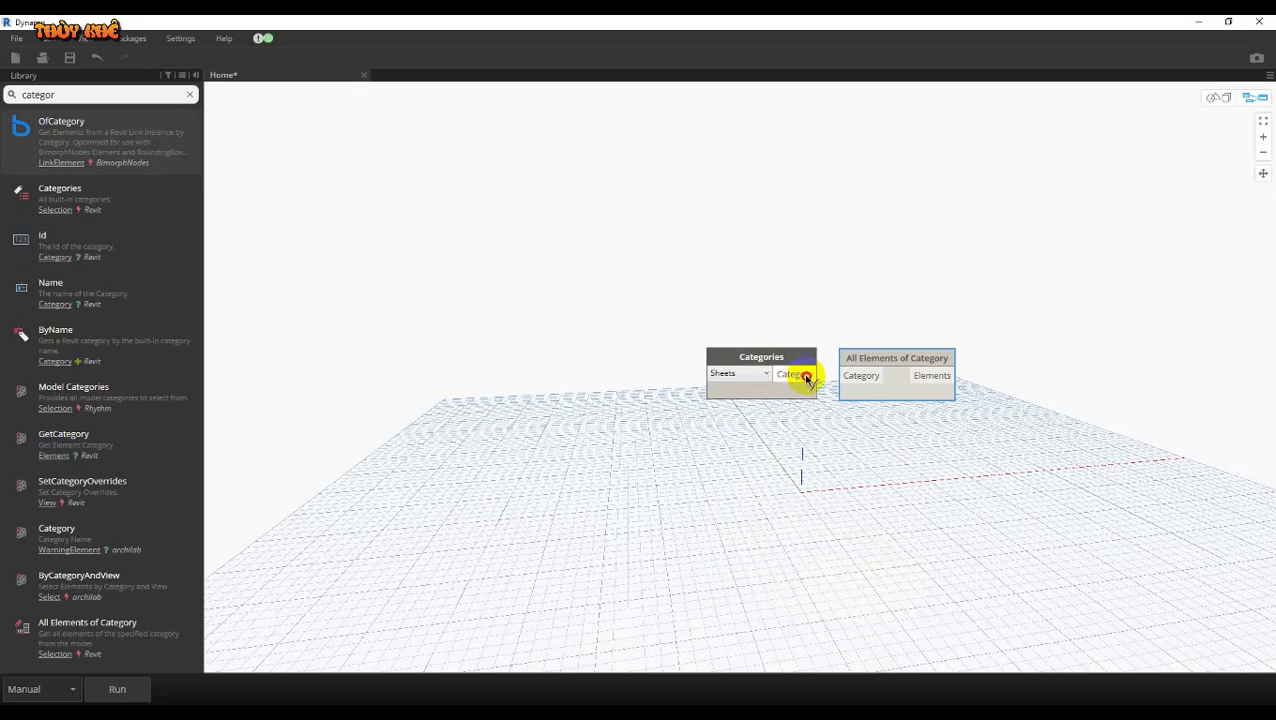
pyautogui.click(855, 383)
pyautogui.moveTo(1088, 365); pyautogui.dragTo(983, 381, button='middle')
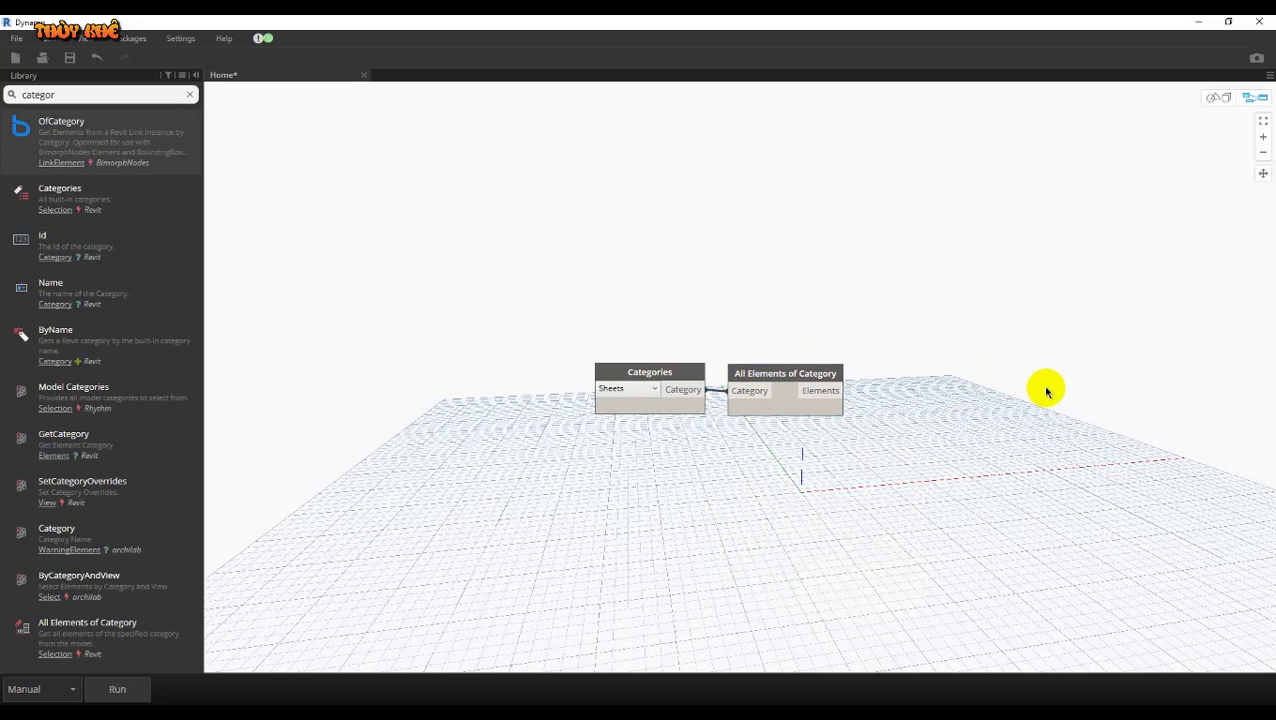
pyautogui.click(131, 93)
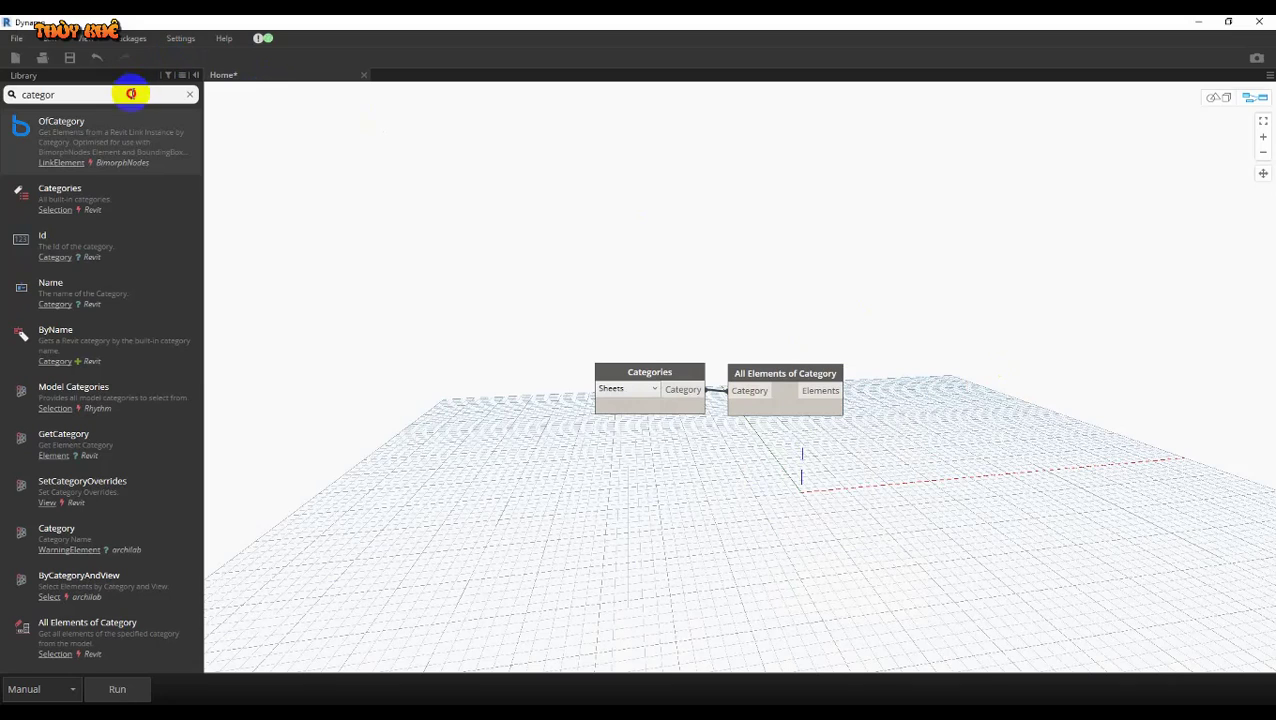
pyautogui.click(1201, 21)
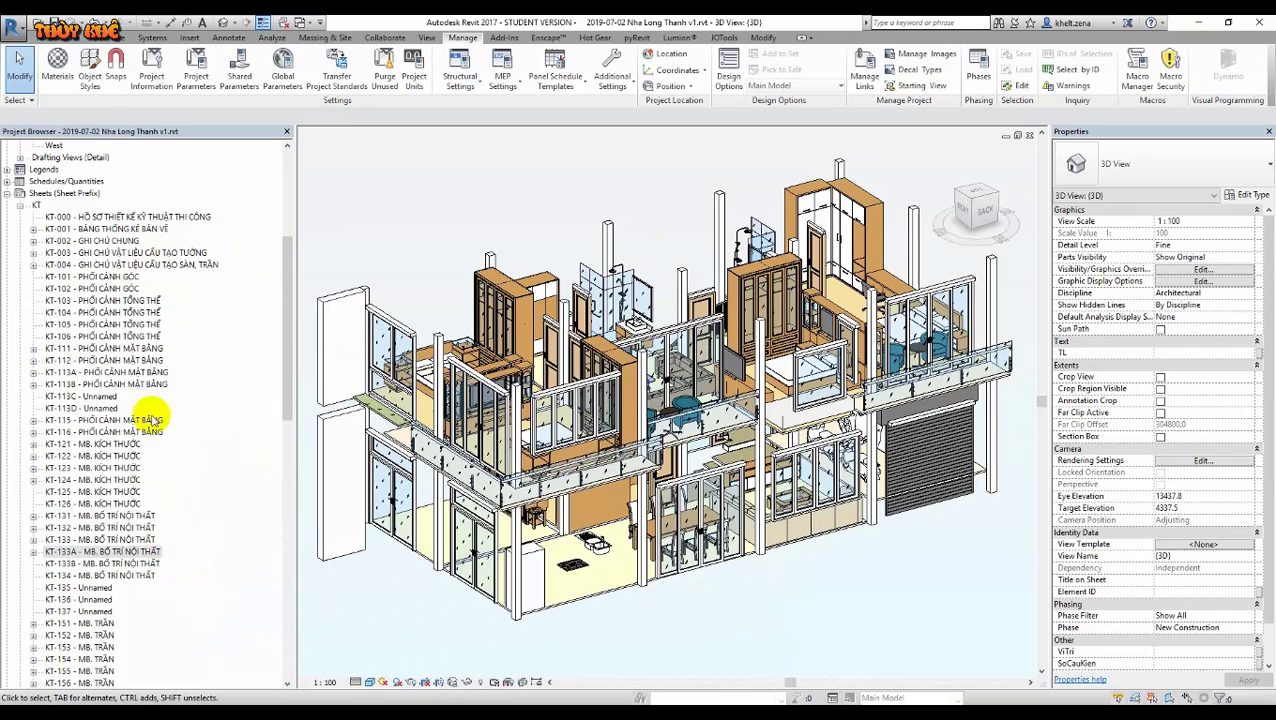
# Check sheets KT-000 and KT-112 in the Project Browser, then return to Dynamo.
pyautogui.click(104, 216)
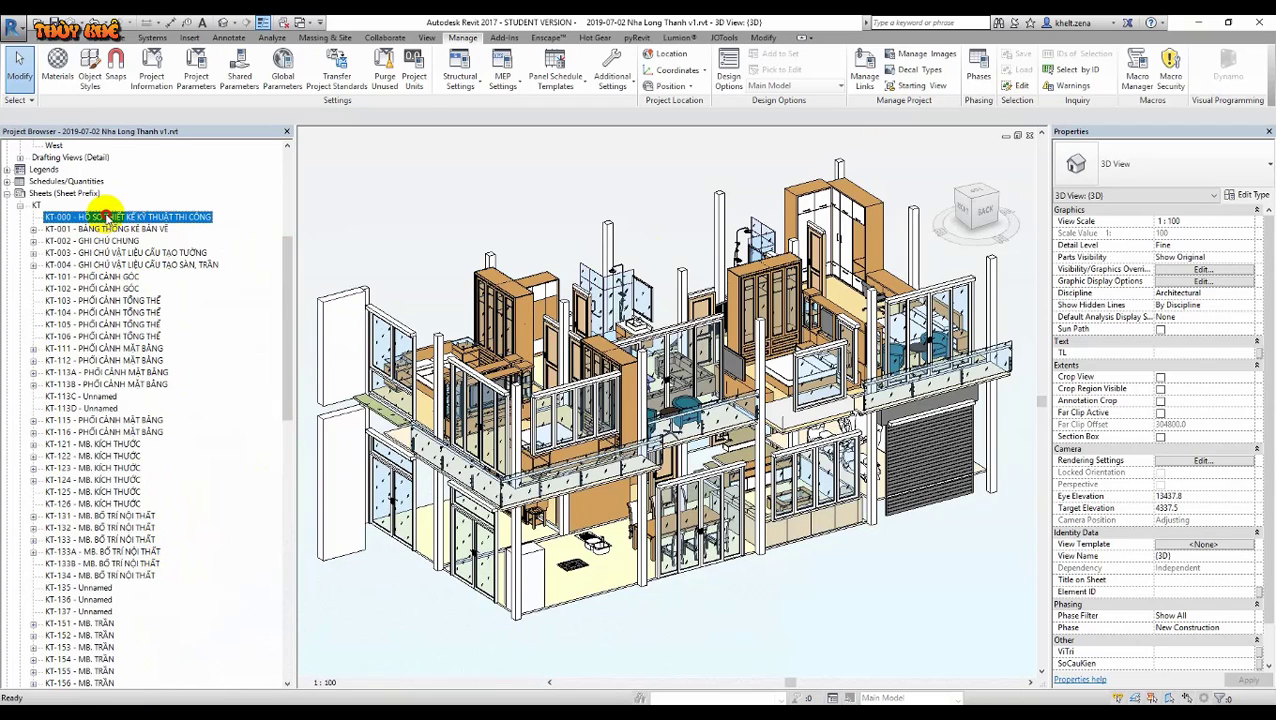
pyautogui.click(104, 360)
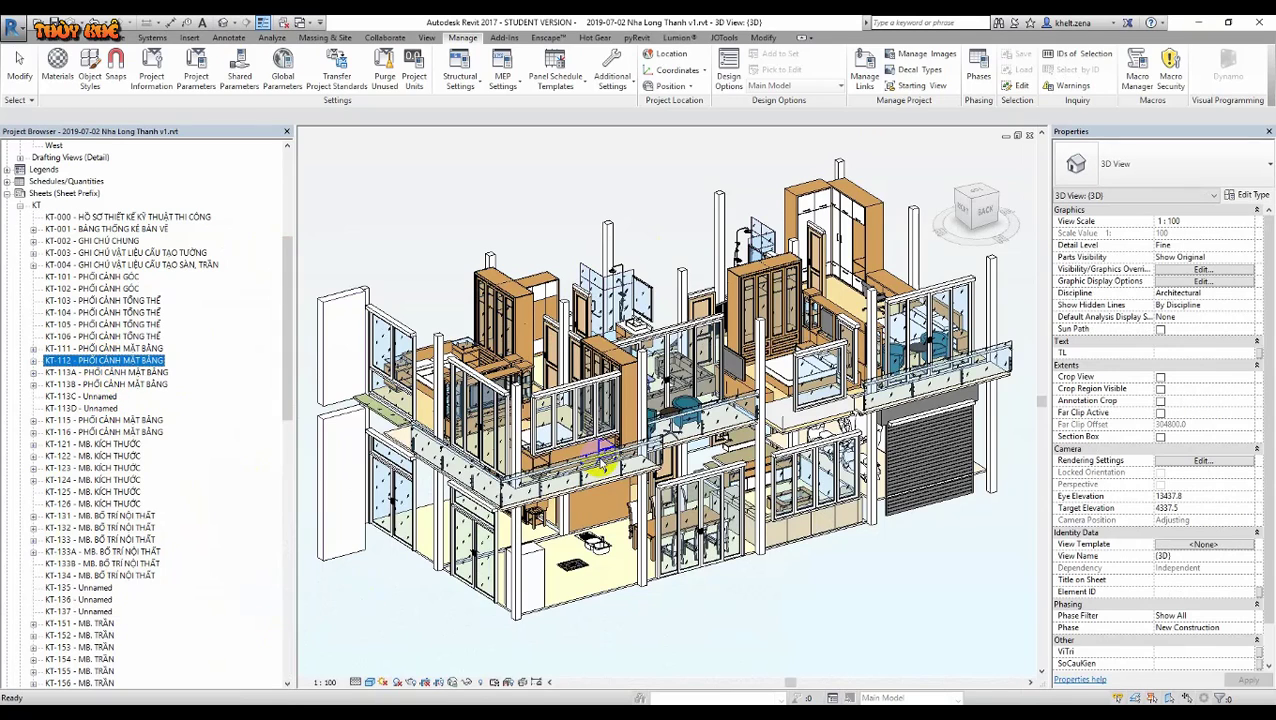
pyautogui.click(70, 665)
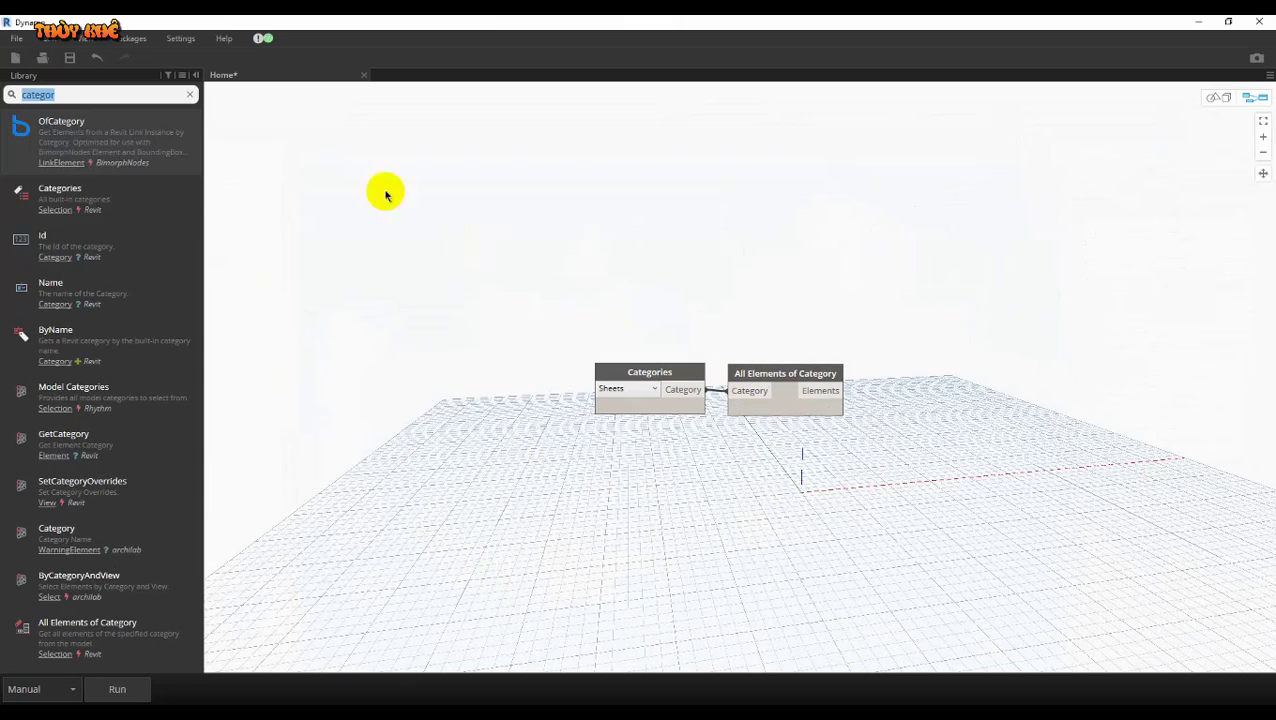
# Add a SortByFunction node with a Sheet.SheetNumber node as its sorting function.
pyautogui.write('sort')
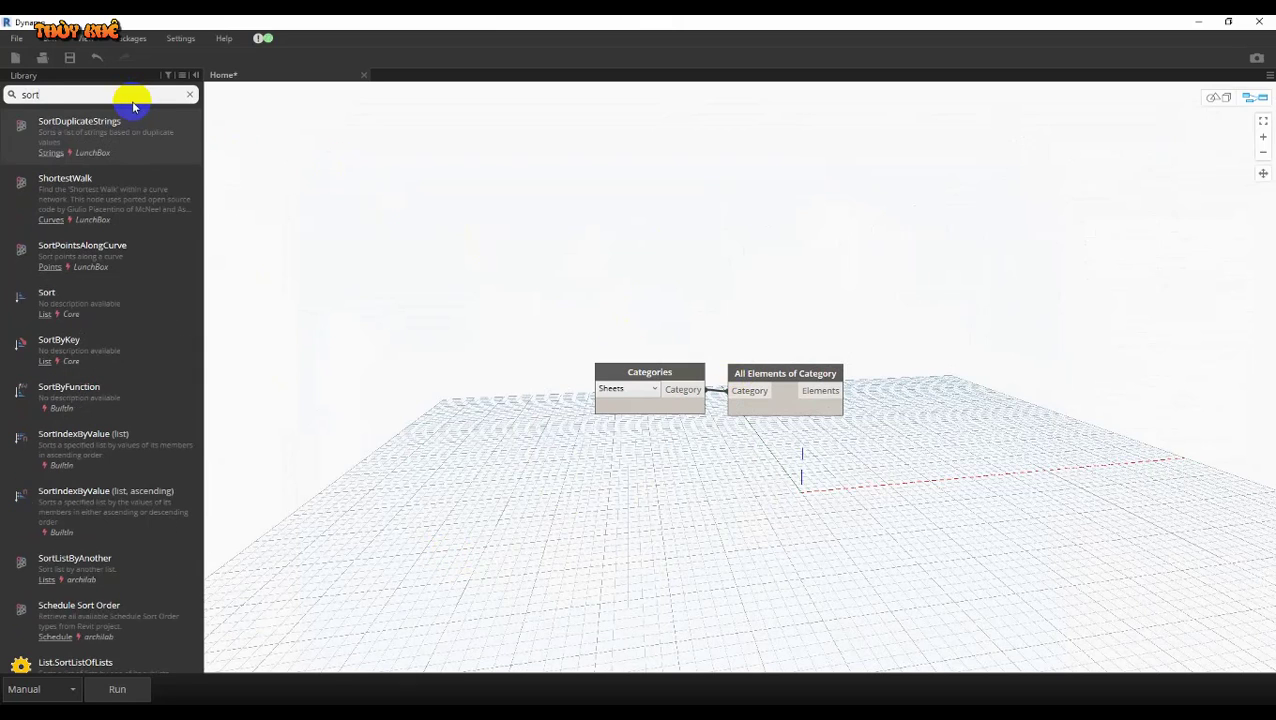
pyautogui.write(' by')
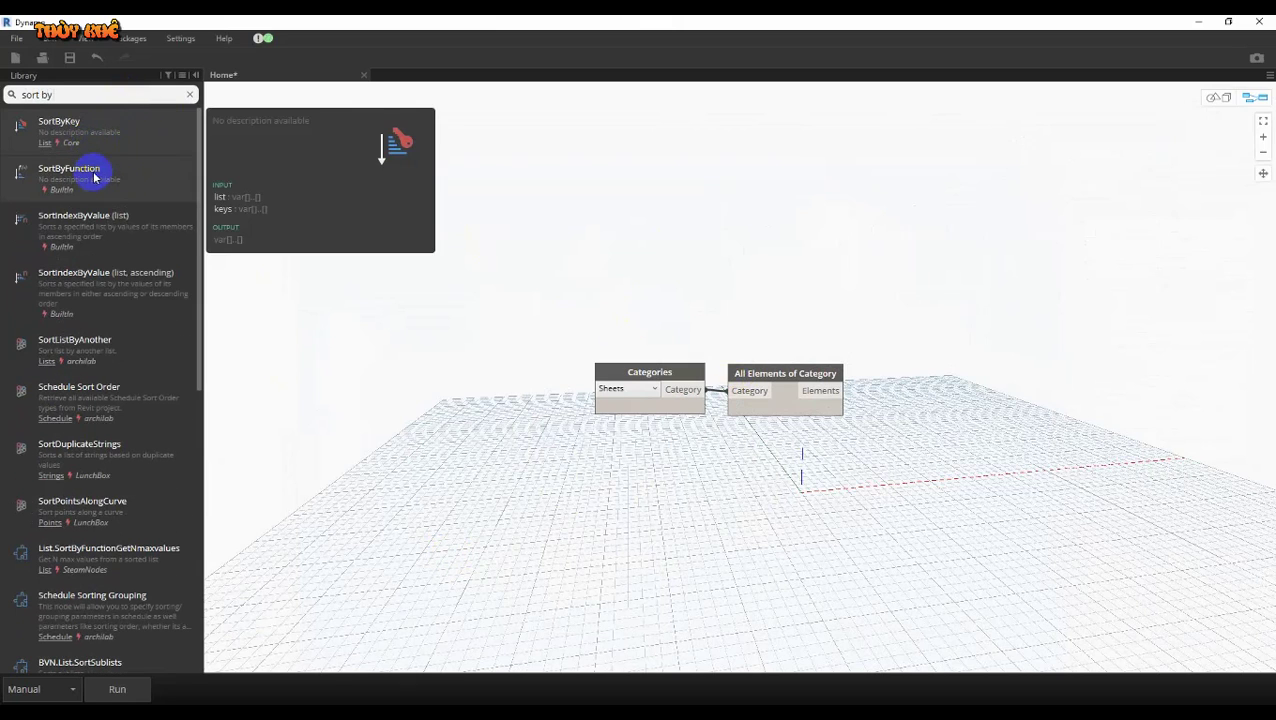
pyautogui.click(95, 177)
pyautogui.moveTo(812, 388); pyautogui.dragTo(930, 374)
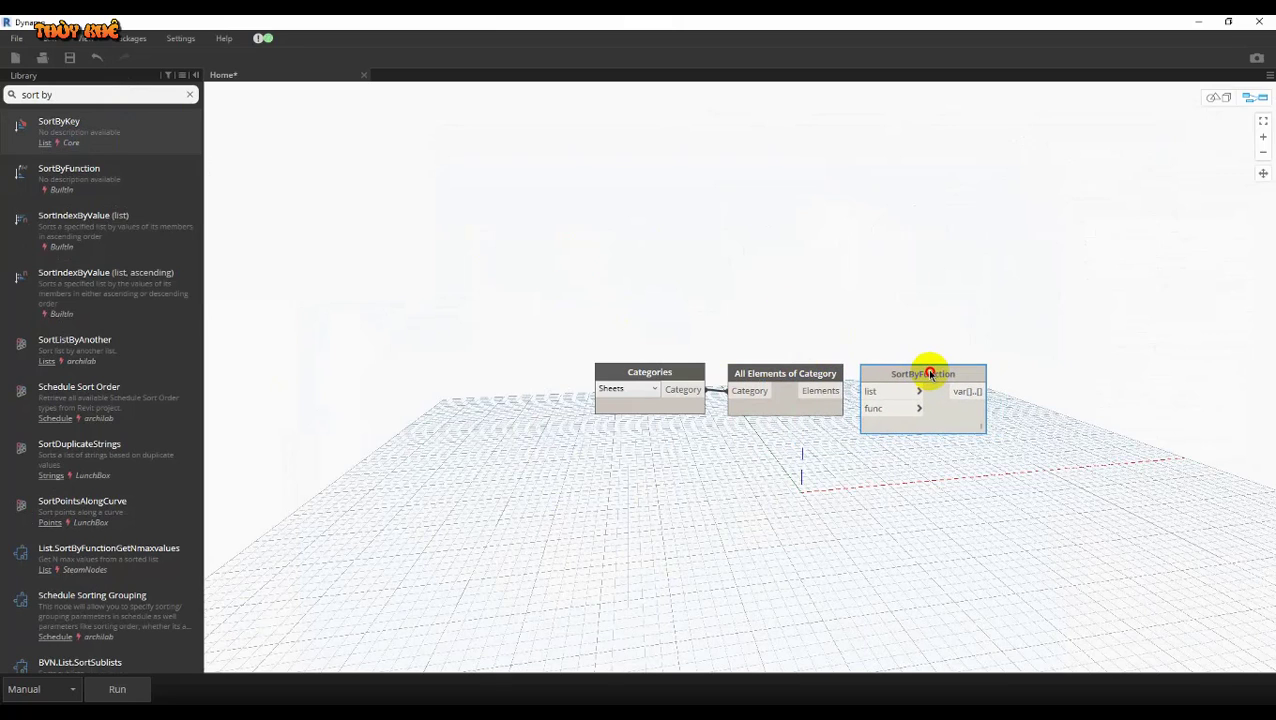
pyautogui.click(116, 99)
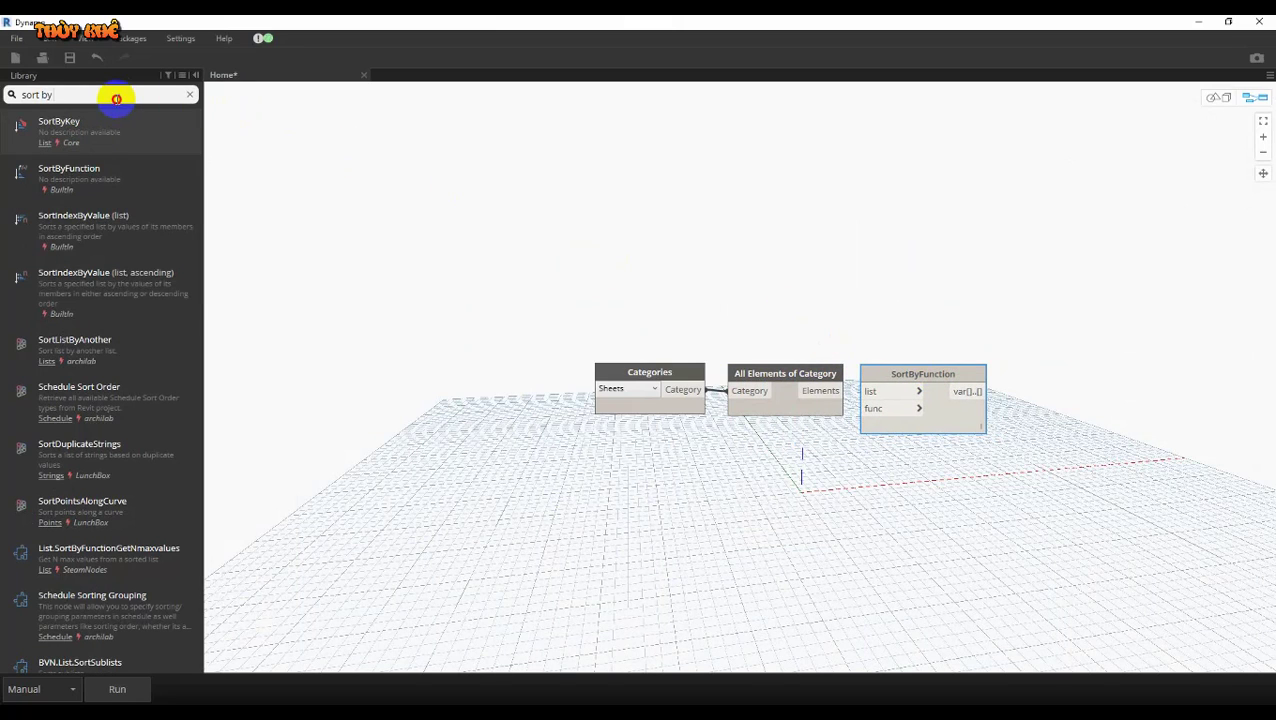
pyautogui.write('shee')
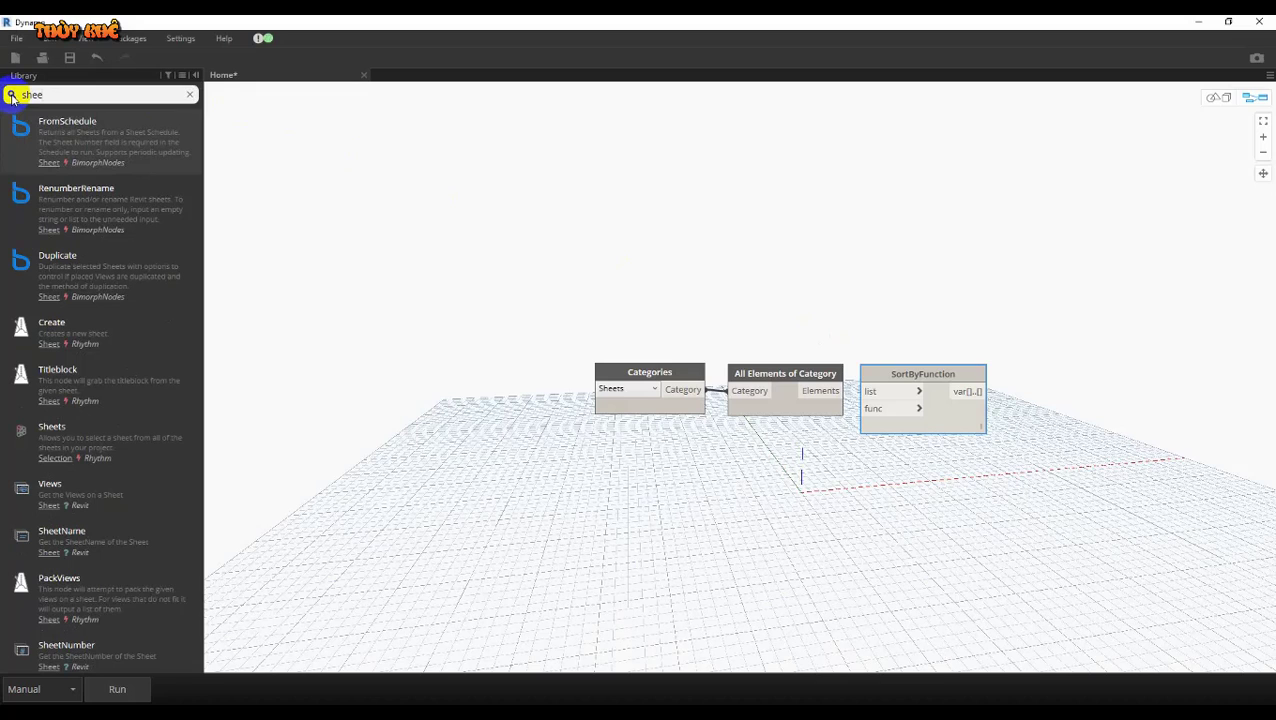
pyautogui.write('t num')
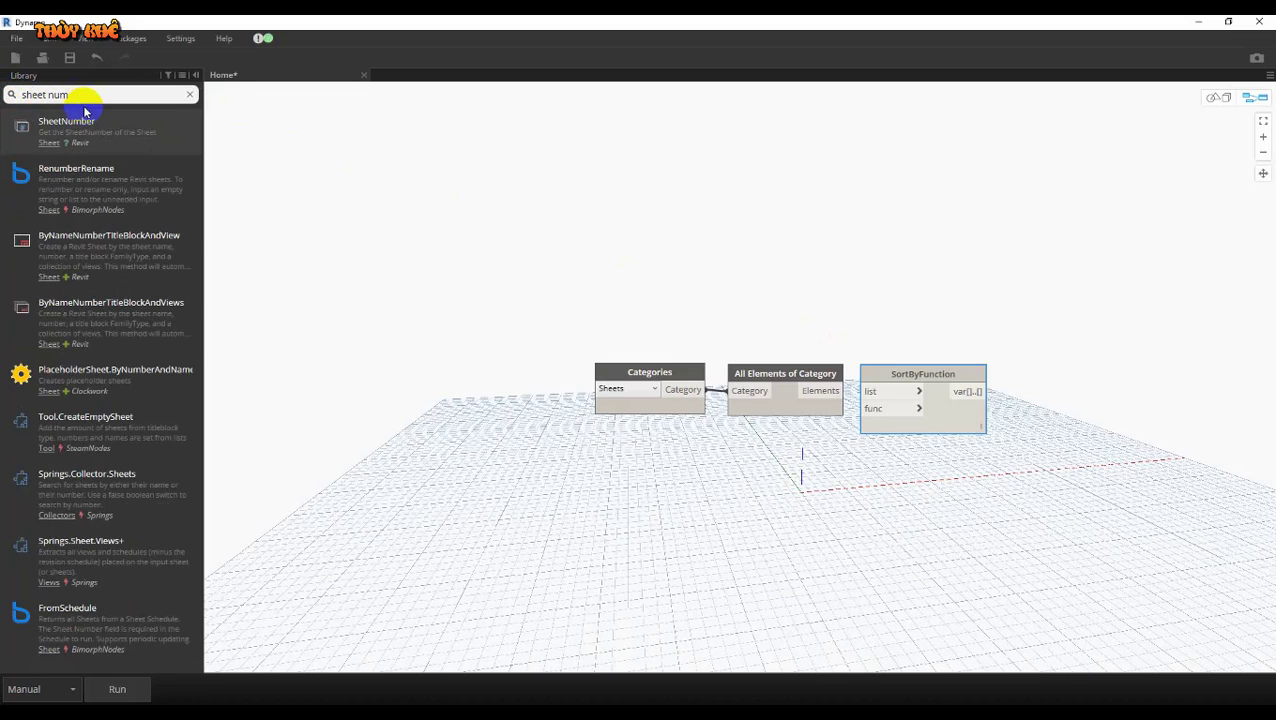
pyautogui.click(85, 115)
pyautogui.moveTo(768, 436); pyautogui.dragTo(731, 469)
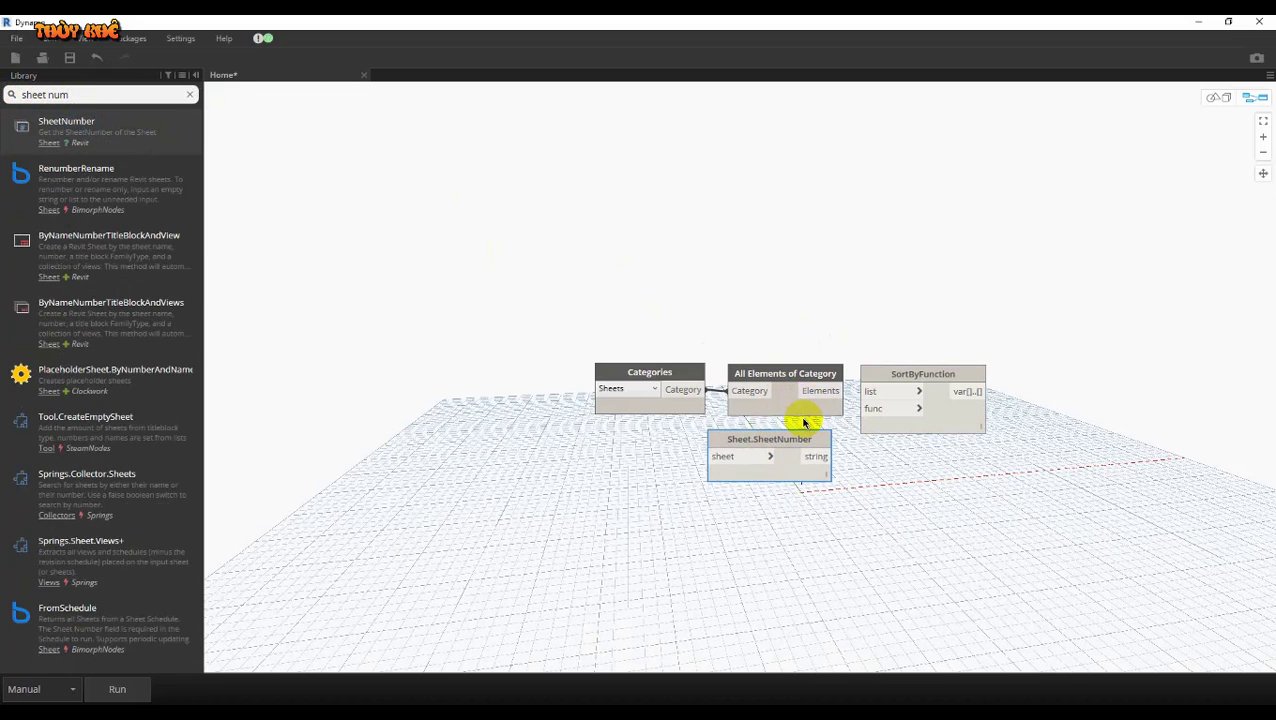
pyautogui.moveTo(835, 457); pyautogui.dragTo(876, 412)
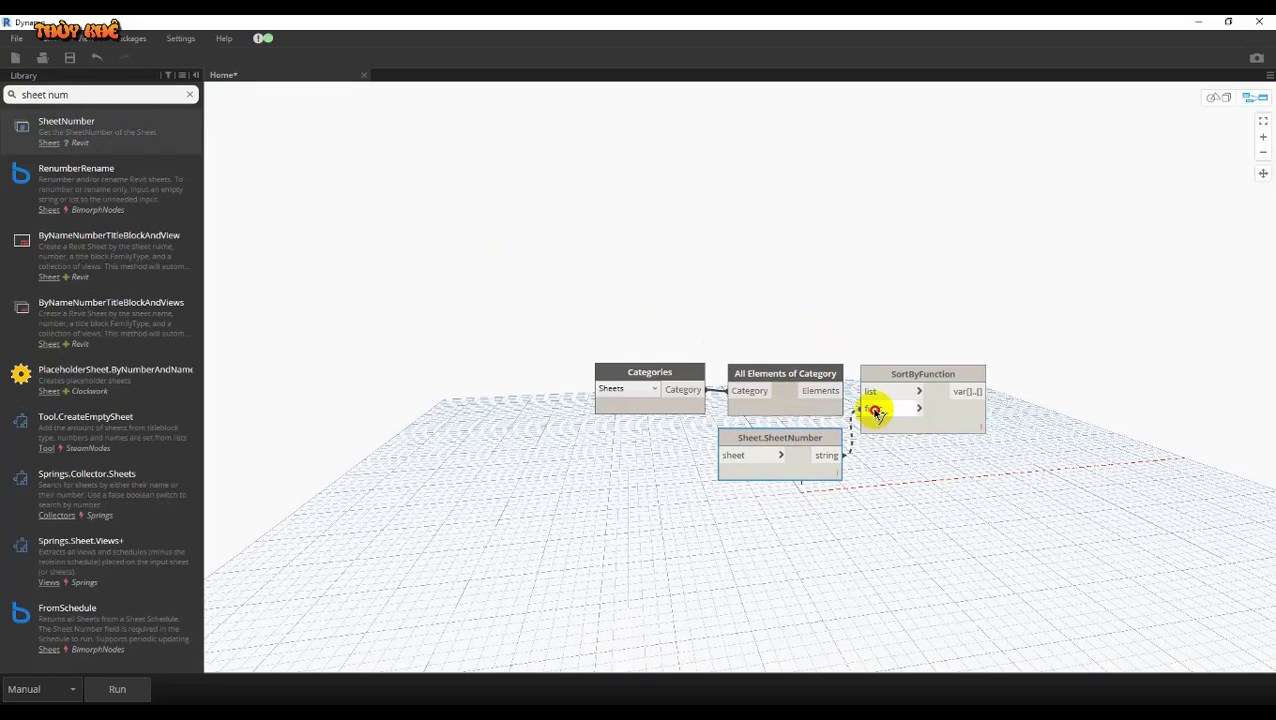
# Feed All Elements of Category's sheets into SortByFunction's list input.
pyautogui.scroll(3, 1045, 390)
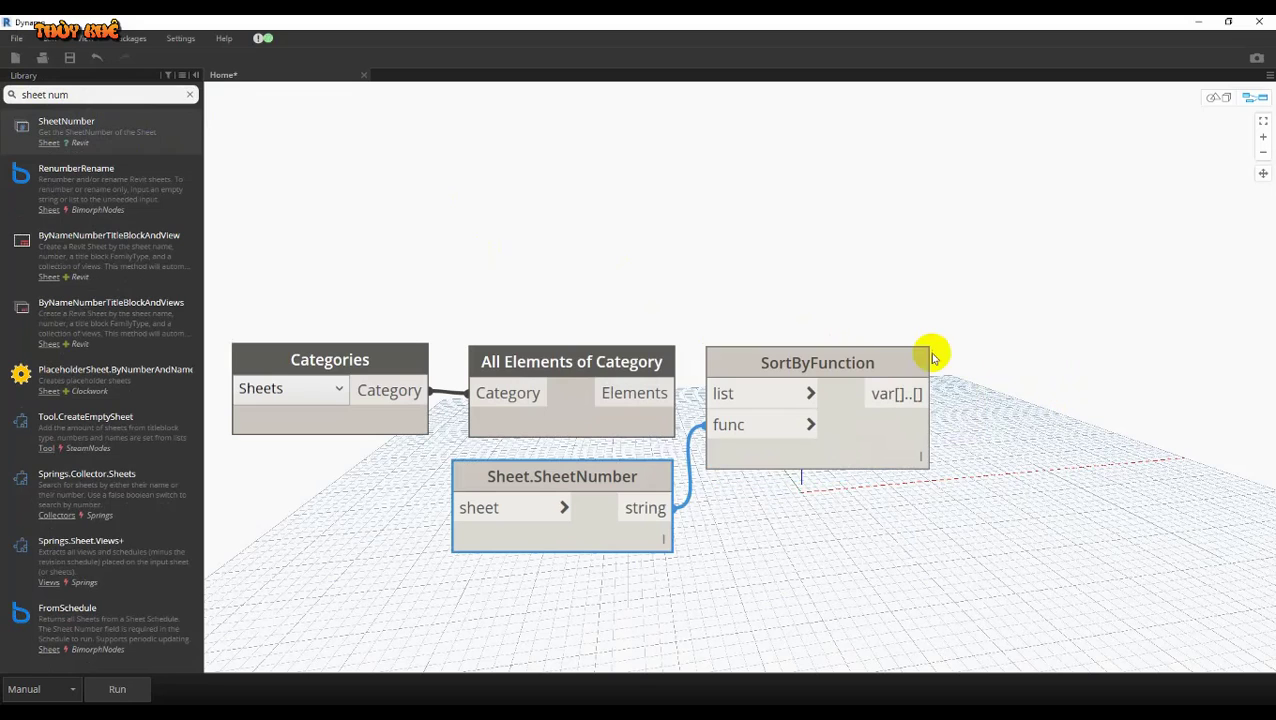
pyautogui.moveTo(858, 350); pyautogui.dragTo(882, 354)
pyautogui.moveTo(668, 393); pyautogui.dragTo(822, 388)
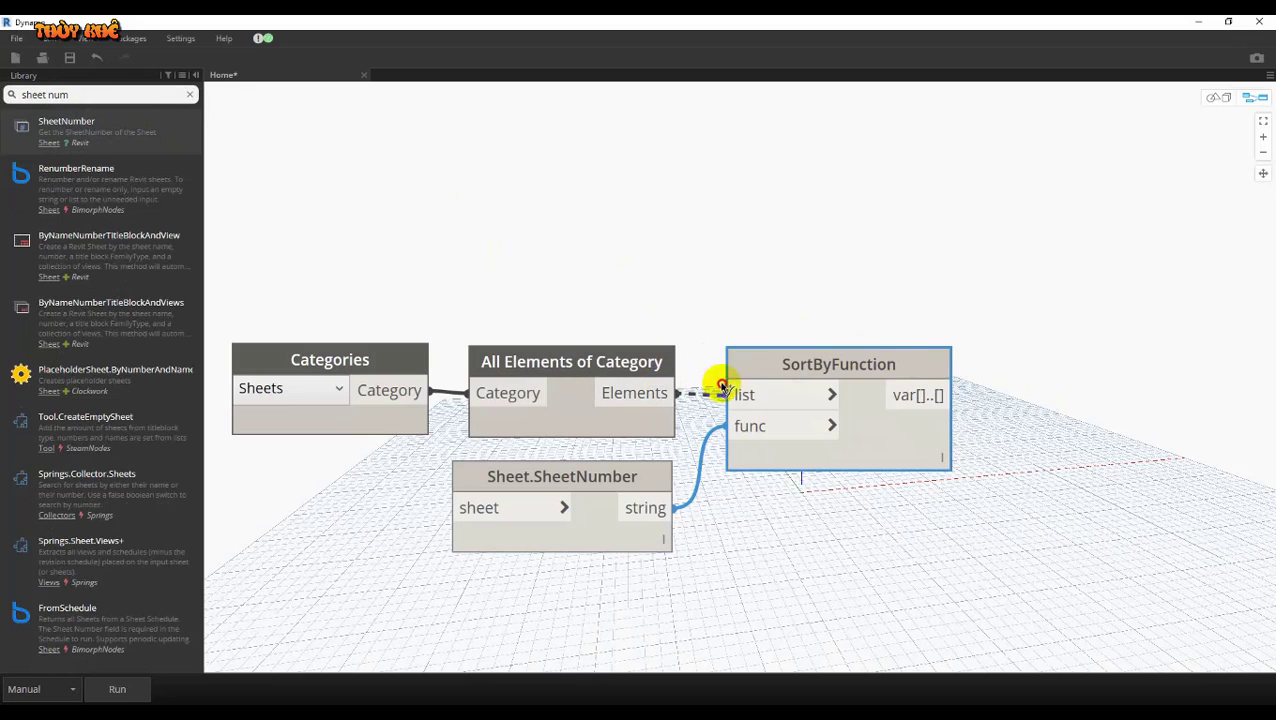
pyautogui.click(1038, 358)
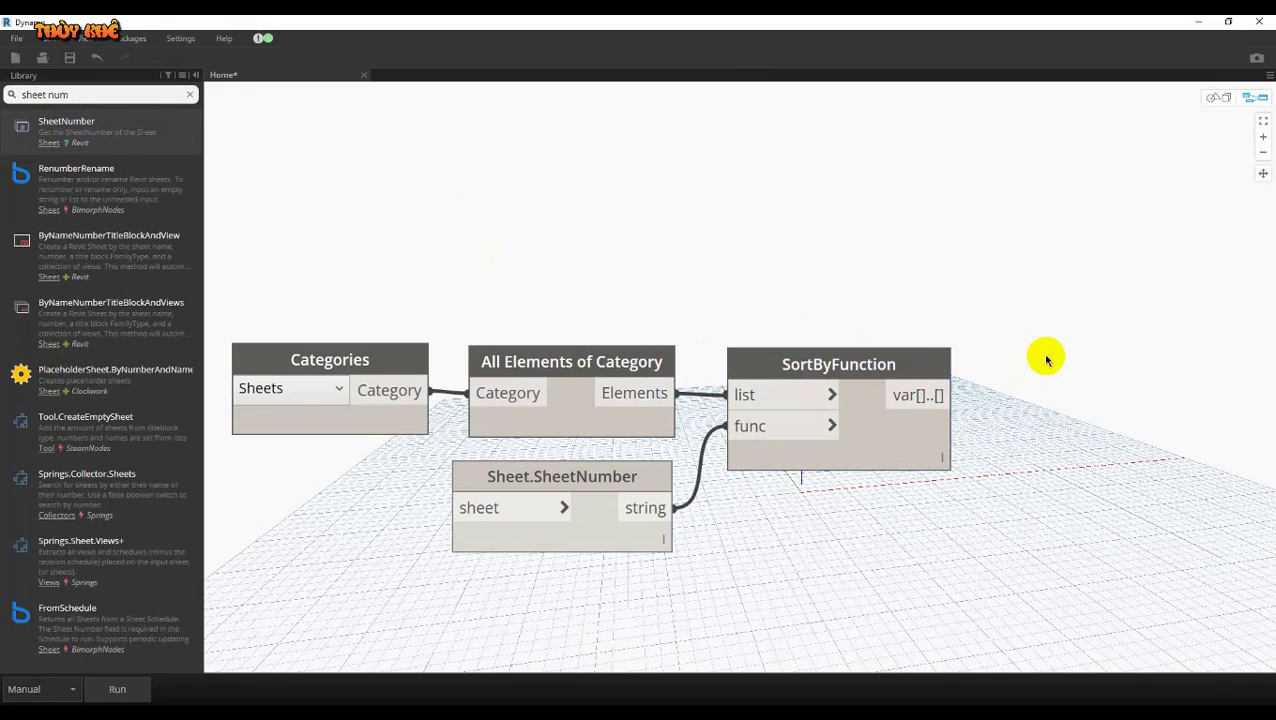
pyautogui.moveTo(1111, 327); pyautogui.dragTo(1072, 321, button='middle')
# Add a List.FilterByBoolMask node to the right of SortByFunction.
pyautogui.tripleClick(100, 94)
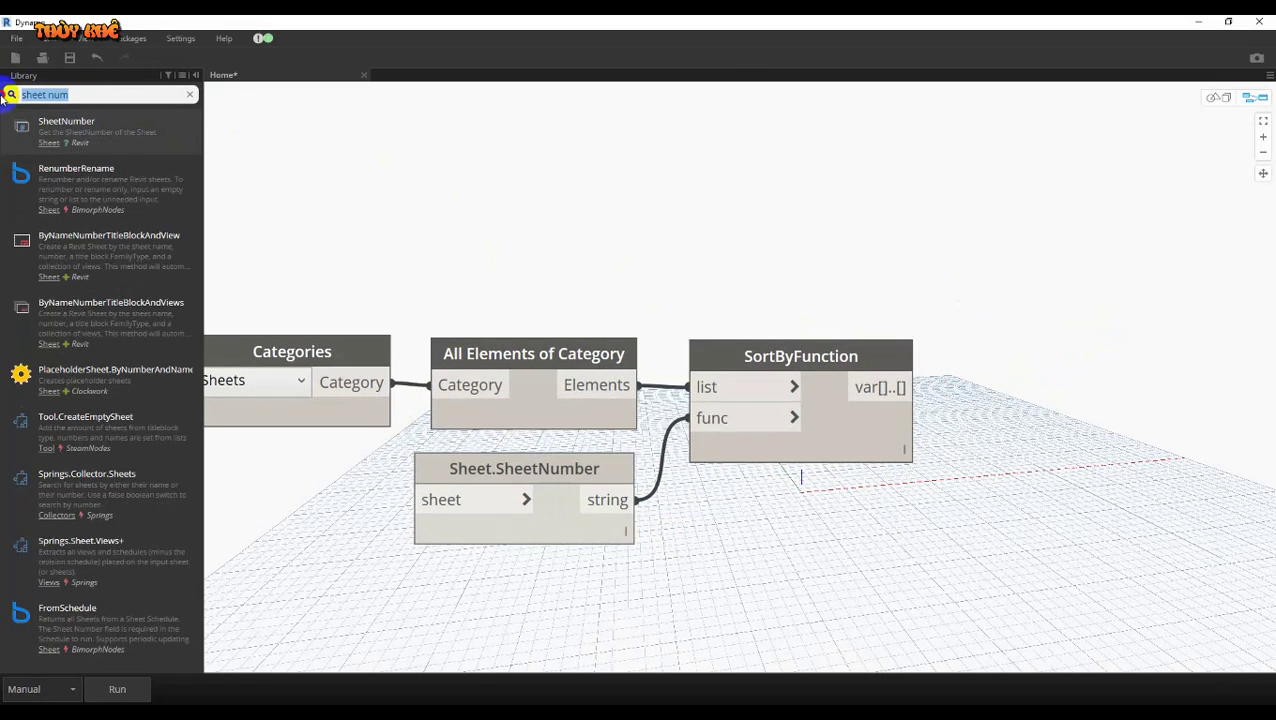
pyautogui.write('filte')
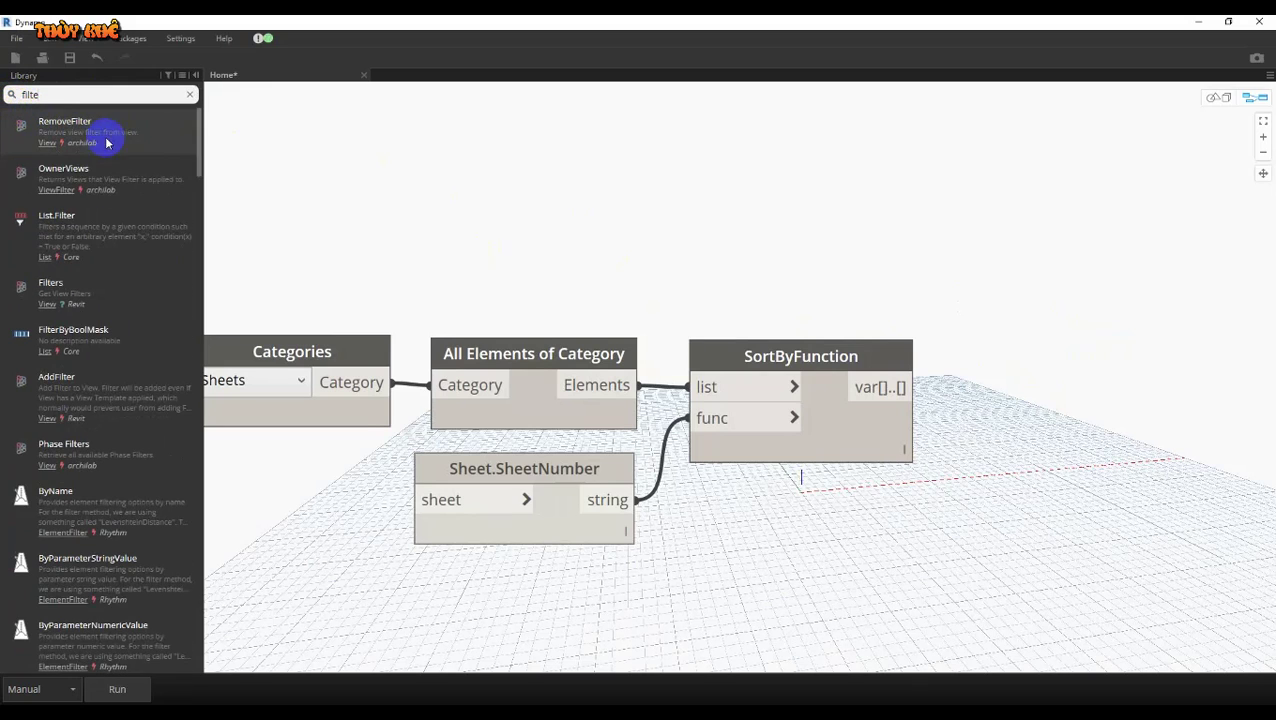
pyautogui.write('r')
pyautogui.click(90, 338)
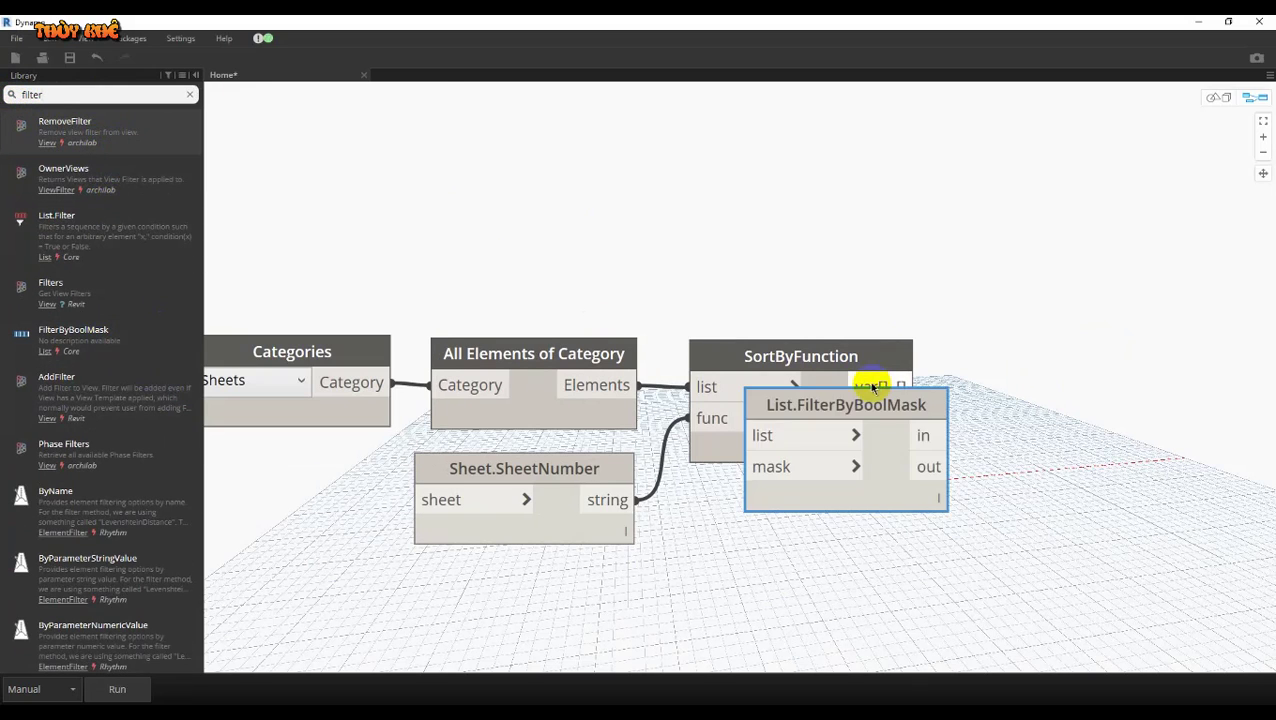
pyautogui.moveTo(872, 386); pyautogui.dragTo(1262, 384)
pyautogui.moveTo(1042, 372); pyautogui.dragTo(834, 365, button='middle')
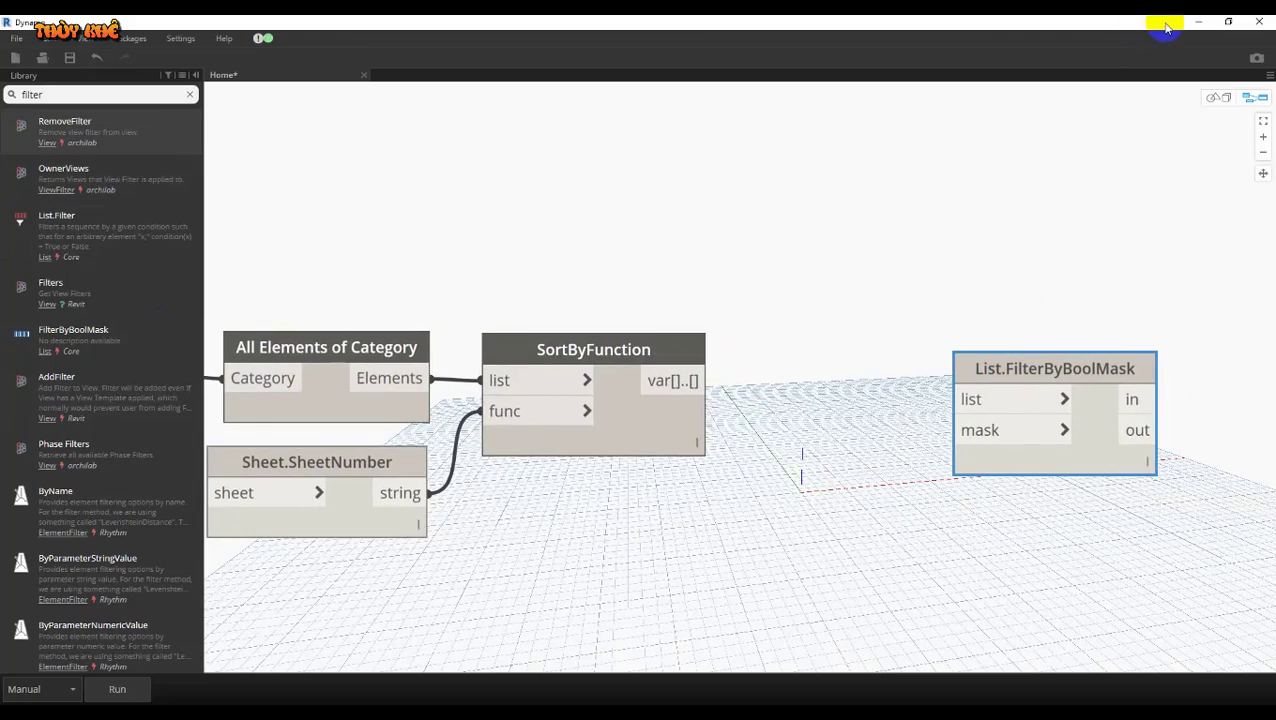
pyautogui.click(1196, 22)
# Inspect sheets KT-133A and ME-004 in Revit's Project Browser.
pyautogui.click(62, 551)
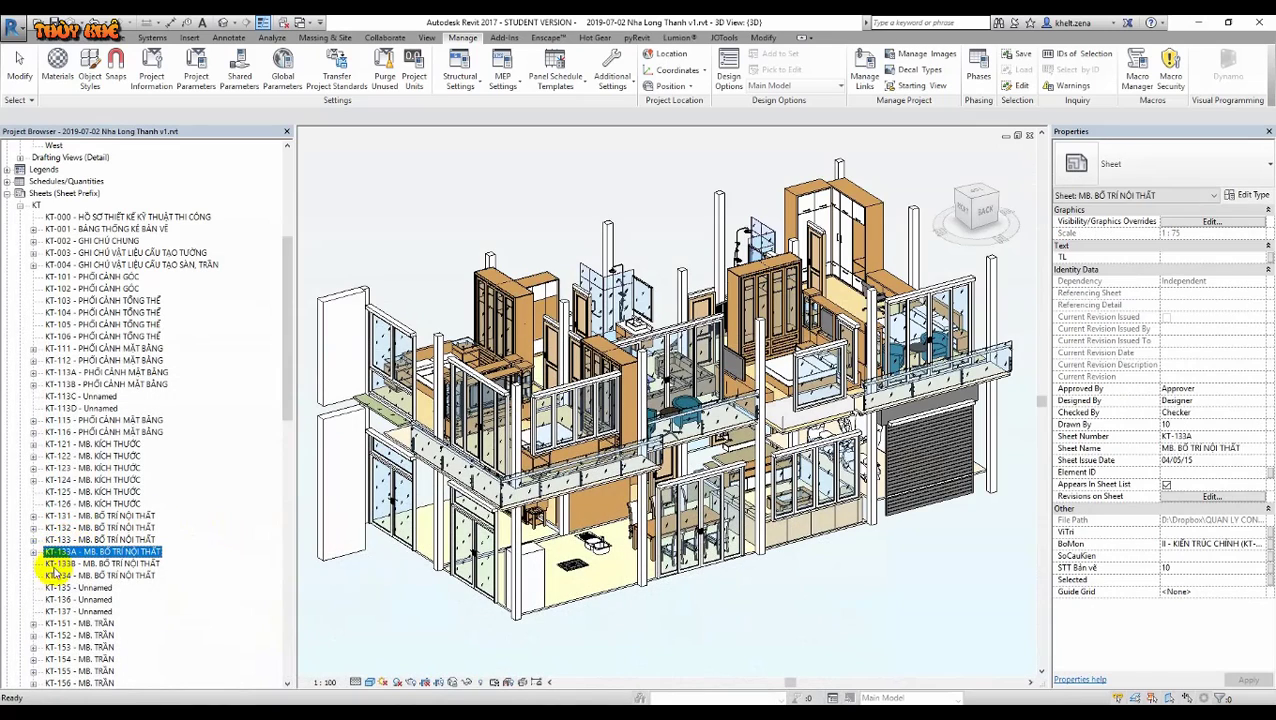
pyautogui.scroll(-1, 94, 607)
pyautogui.scroll(-4, 142, 535)
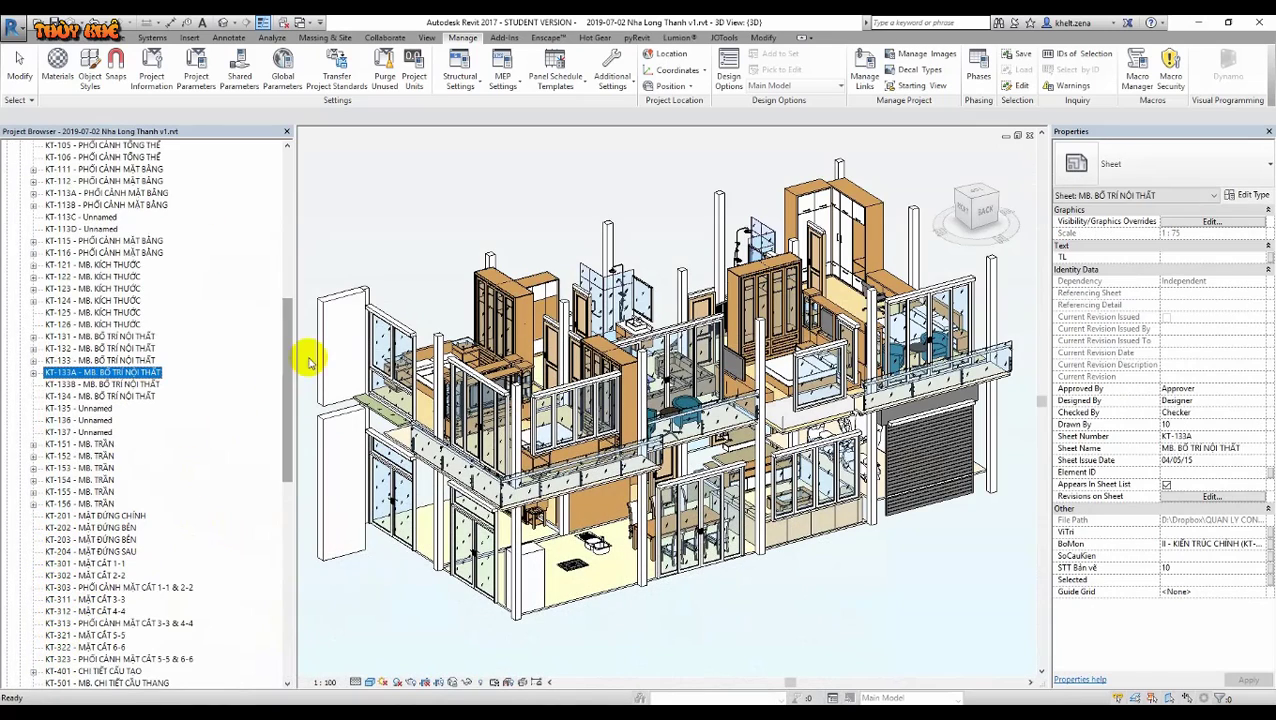
pyautogui.moveTo(290, 366)
pyautogui.mouseDown()
pyautogui.moveTo(285, 592)
pyautogui.moveTo(300, 367)
pyautogui.mouseUp()
pyautogui.click(104, 540)
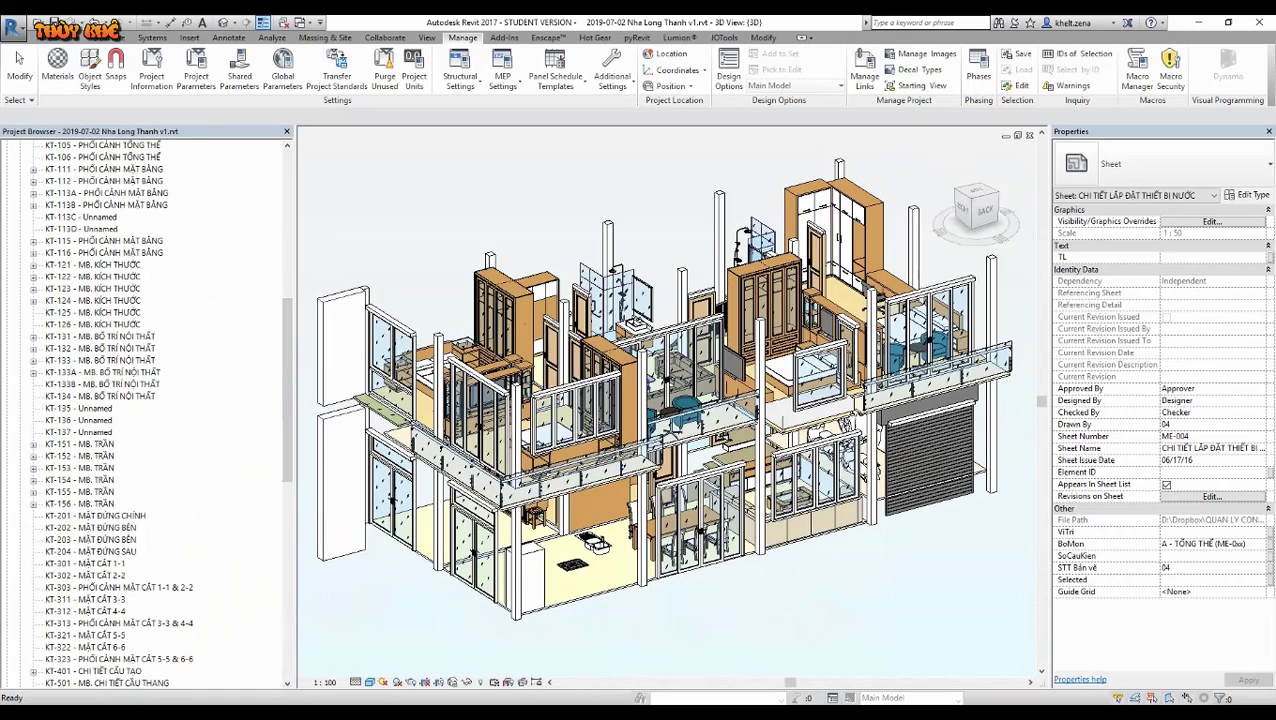
# Back in Dynamo, wire SortByFunction's output into FilterByBoolMask's list input.
pyautogui.click(48, 684)
pyautogui.moveTo(812, 398); pyautogui.dragTo(663, 378, button='middle')
pyautogui.moveTo(914, 350); pyautogui.dragTo(1096, 327)
pyautogui.click(558, 360)
pyautogui.click(964, 369)
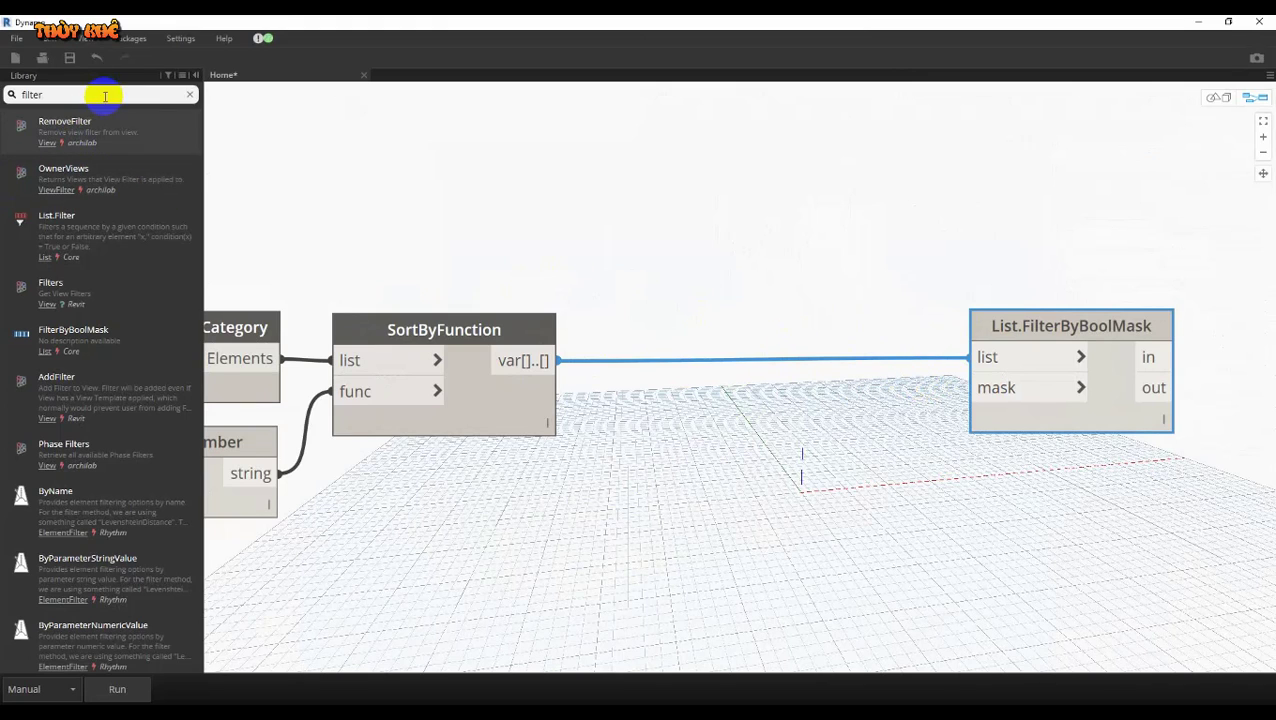
# Add a second Sheet.SheetNumber node fed by SortByFunction, then search 'string conta'.
pyautogui.write('sheet')
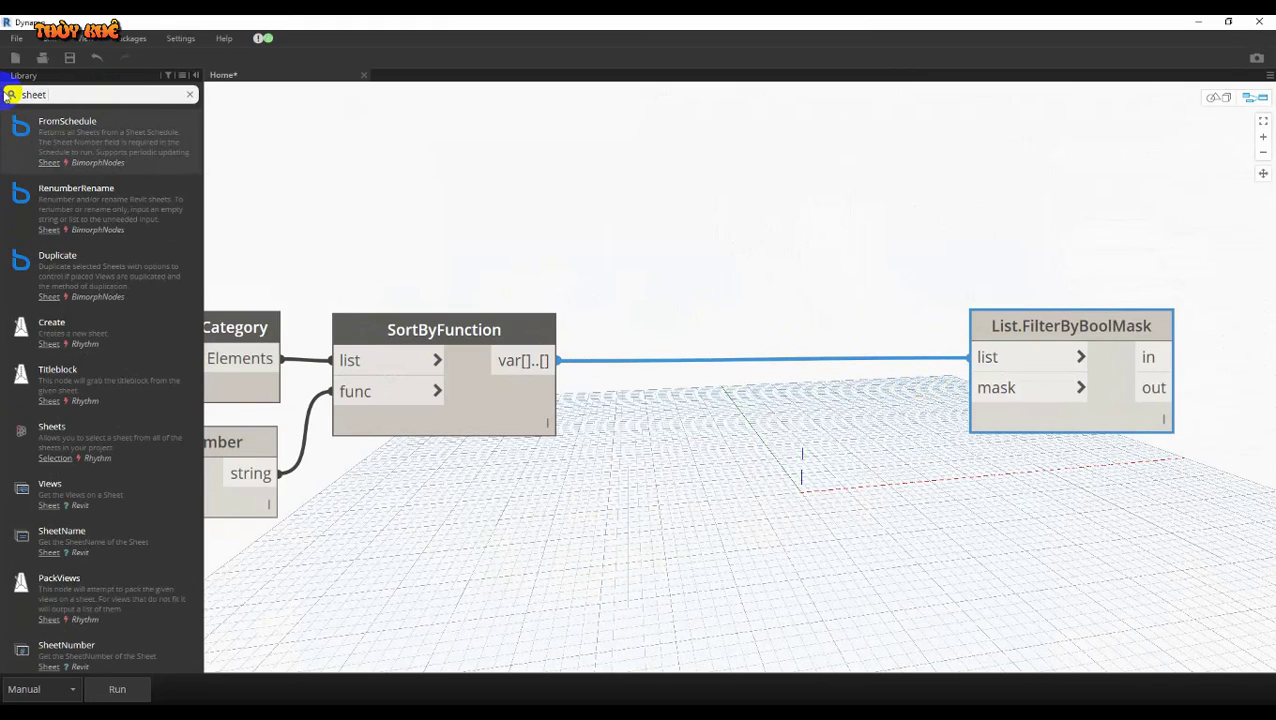
pyautogui.write(' num')
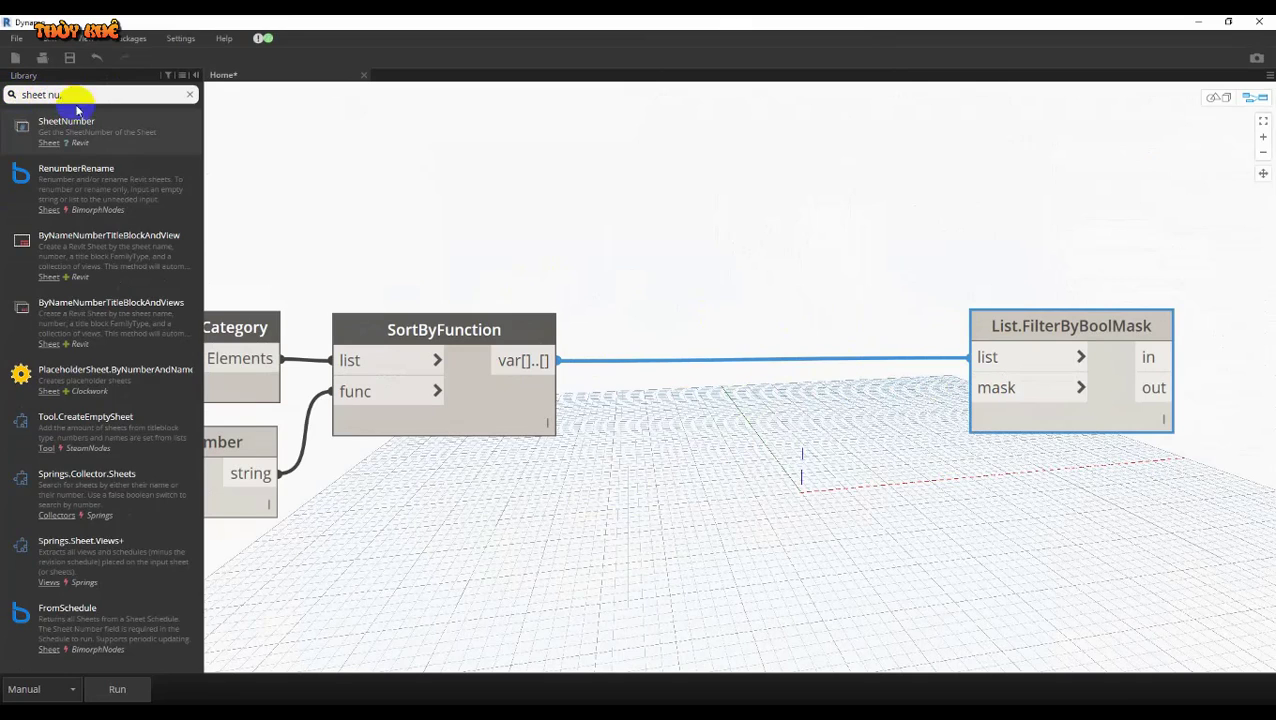
pyautogui.press('BackSpace')
pyautogui.click(66, 170)
pyautogui.moveTo(763, 384)
pyautogui.mouseDown()
pyautogui.moveTo(716, 531)
pyautogui.moveTo(680, 560)
pyautogui.mouseUp()
pyautogui.moveTo(558, 360); pyautogui.dragTo(606, 541)
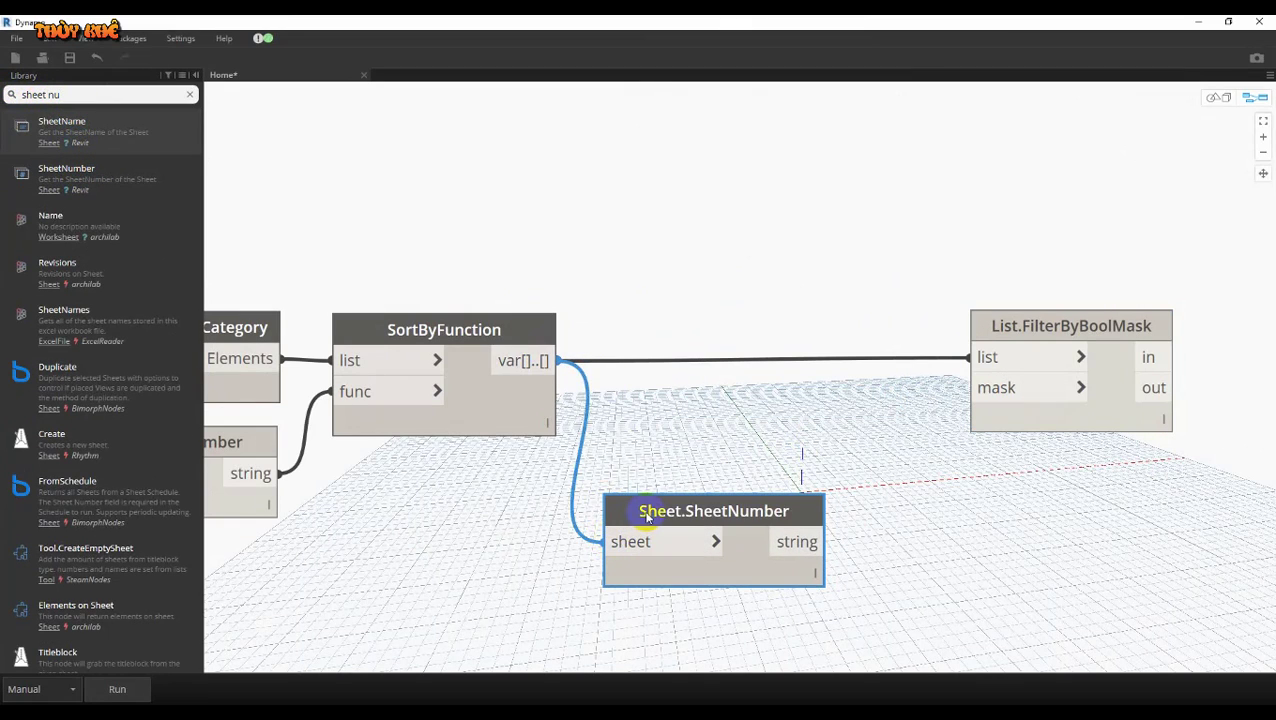
pyautogui.moveTo(62, 94); pyautogui.dragTo(10, 94)
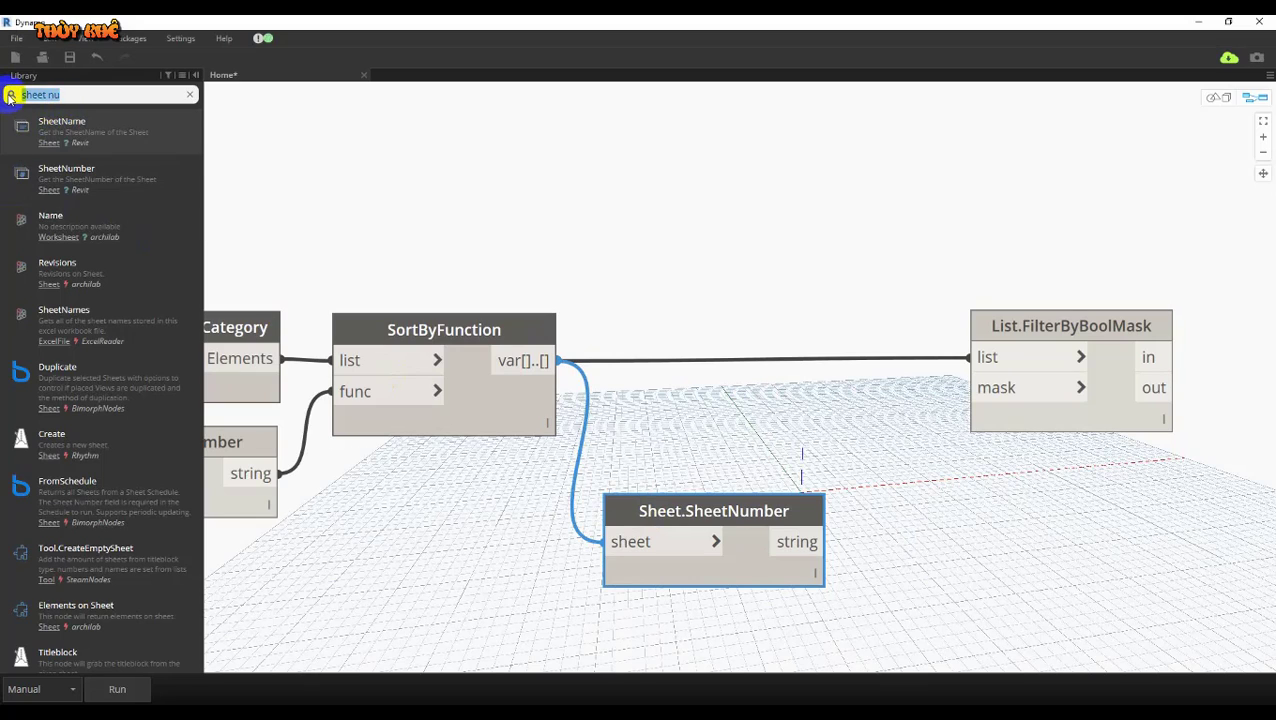
pyautogui.write('string c')
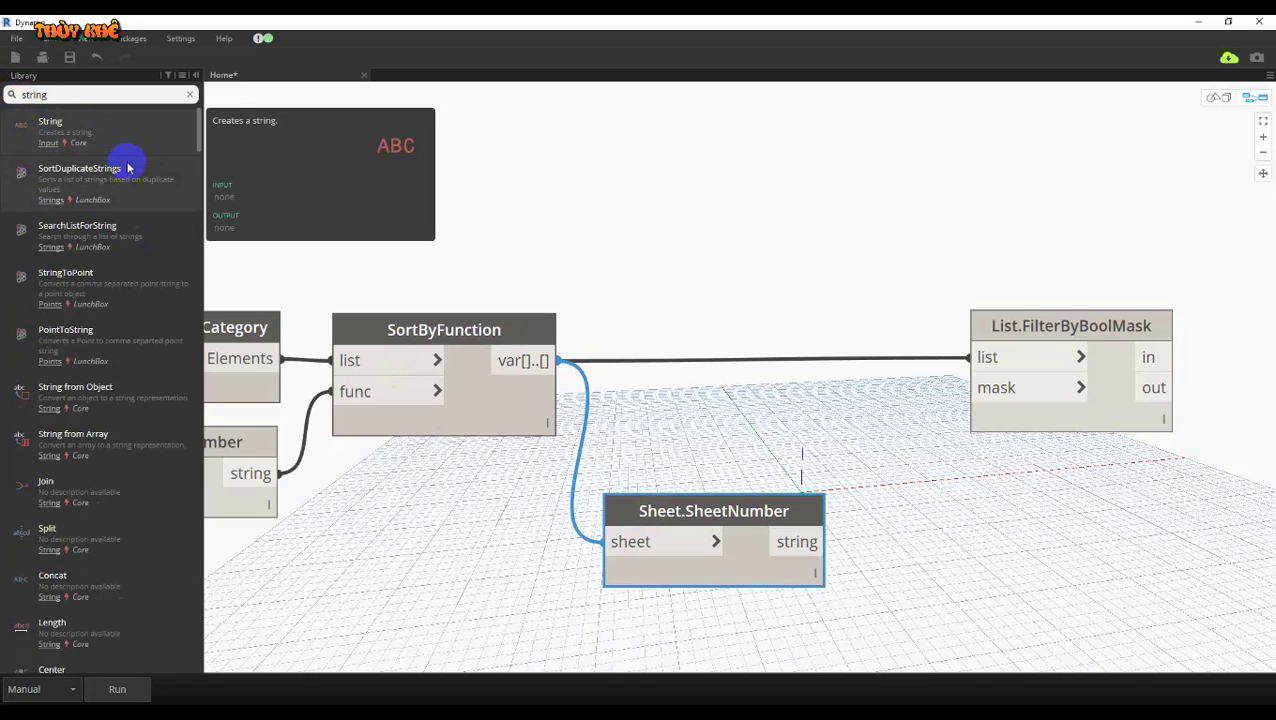
pyautogui.moveTo(105, 183)
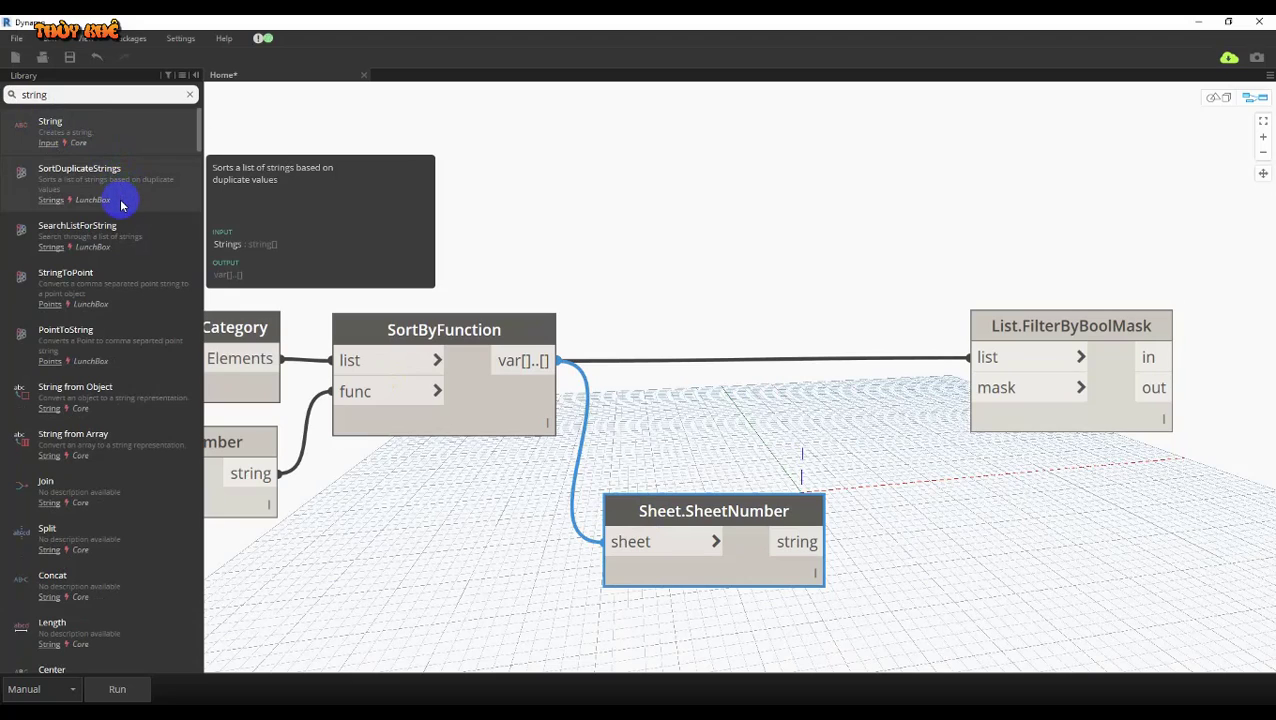
pyautogui.write('on')
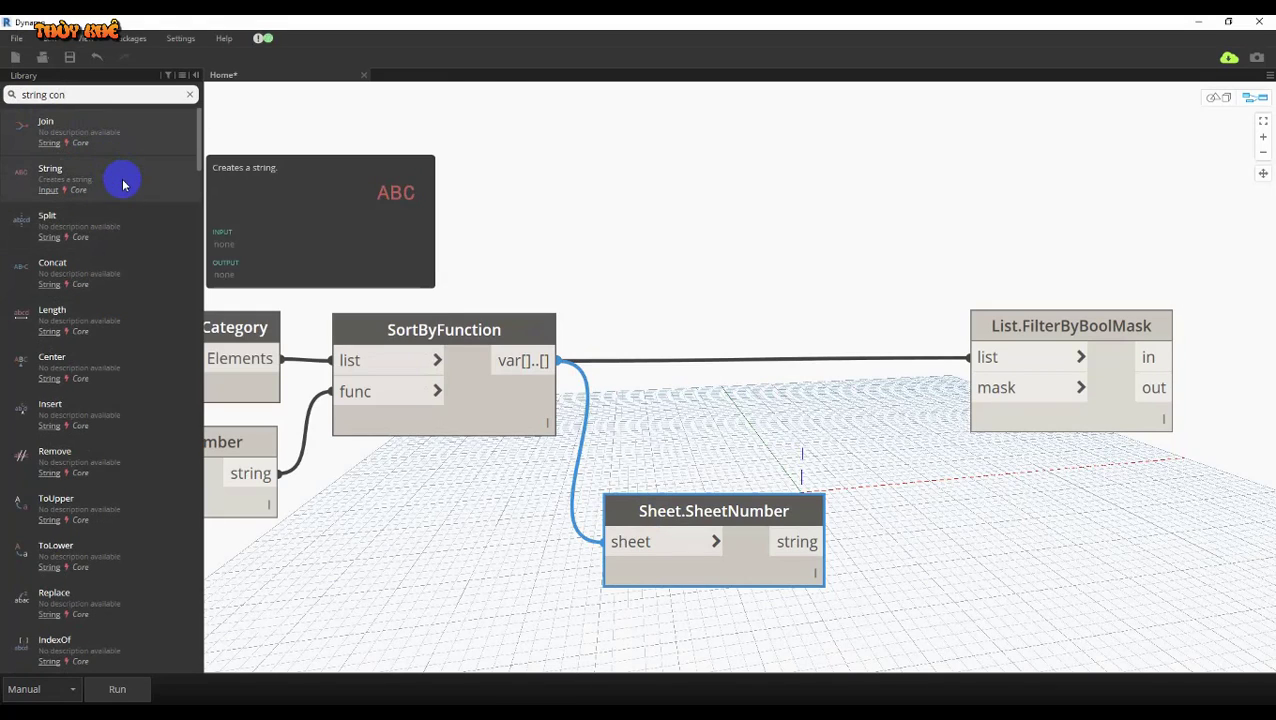
pyautogui.write('ta')
# Place String.Contains with the sheet numbers wired into its str input.
pyautogui.click(115, 177)
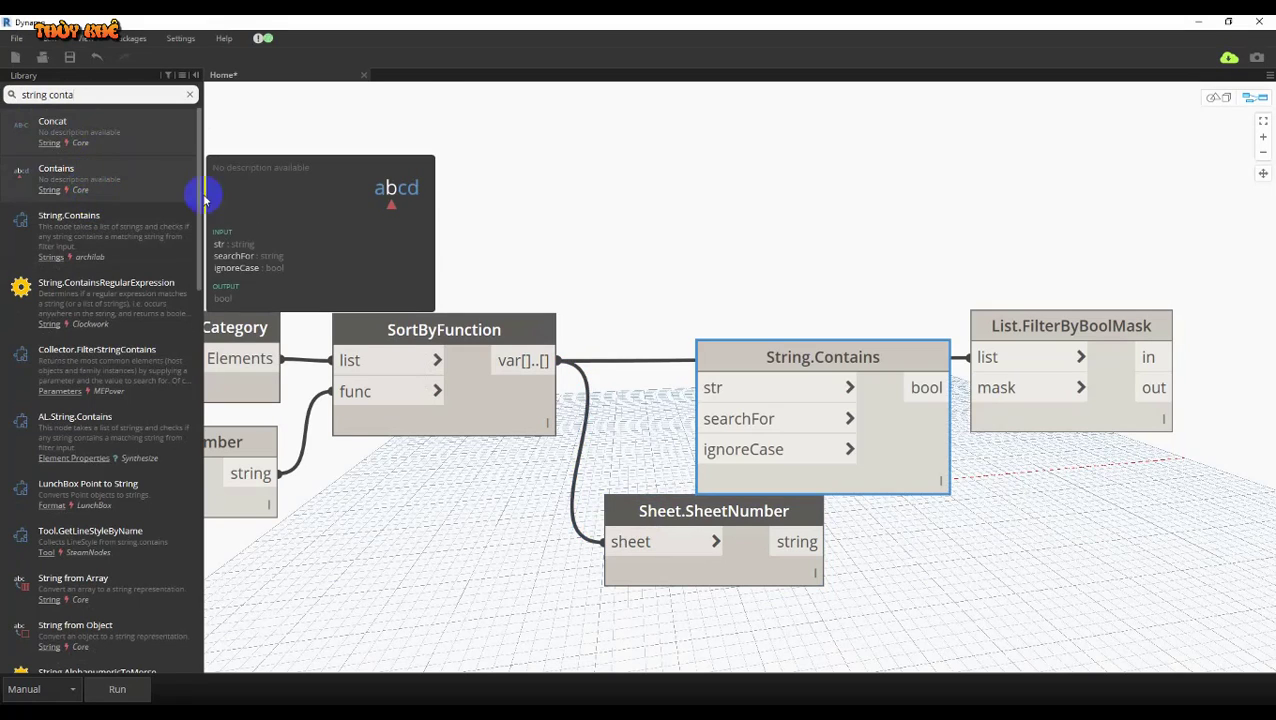
pyautogui.moveTo(787, 358); pyautogui.dragTo(960, 514)
pyautogui.moveTo(917, 514); pyautogui.dragTo(863, 450, button='middle')
pyautogui.moveTo(770, 478); pyautogui.dragTo(850, 482)
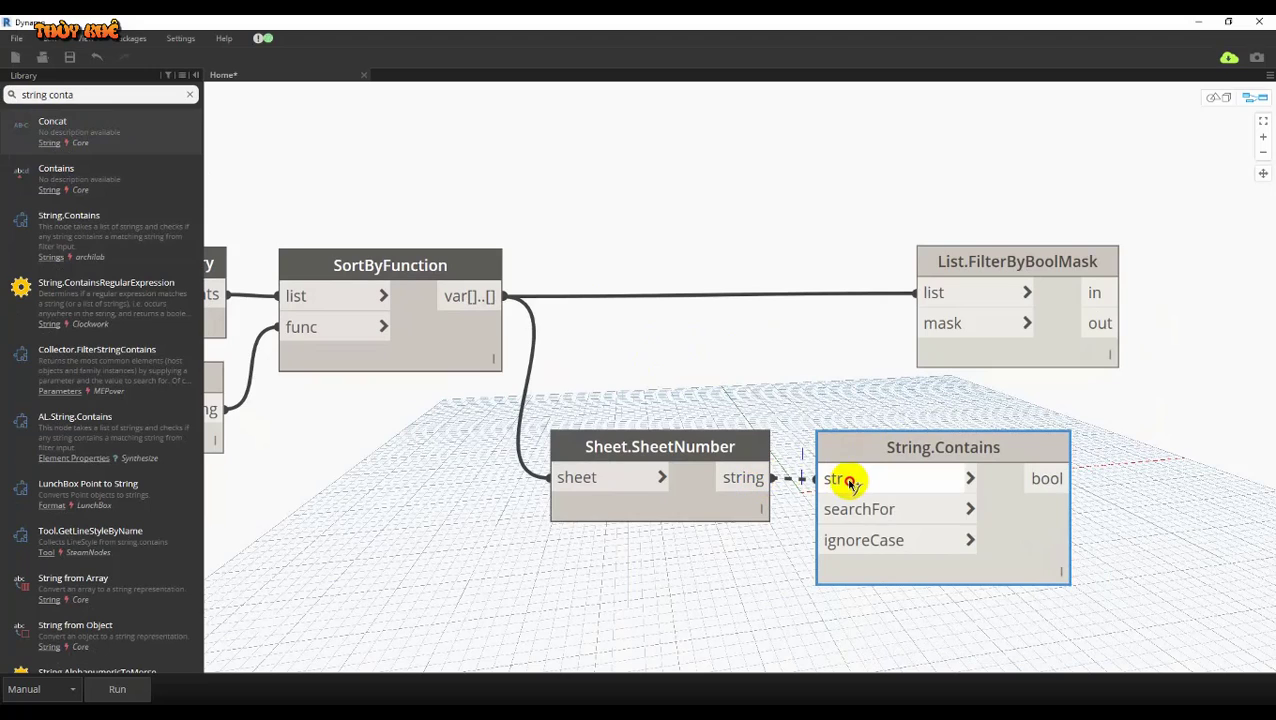
# Add a "KT" Code Block as searchFor and wire the contains result into the filter mask.
pyautogui.doubleClick(657, 577)
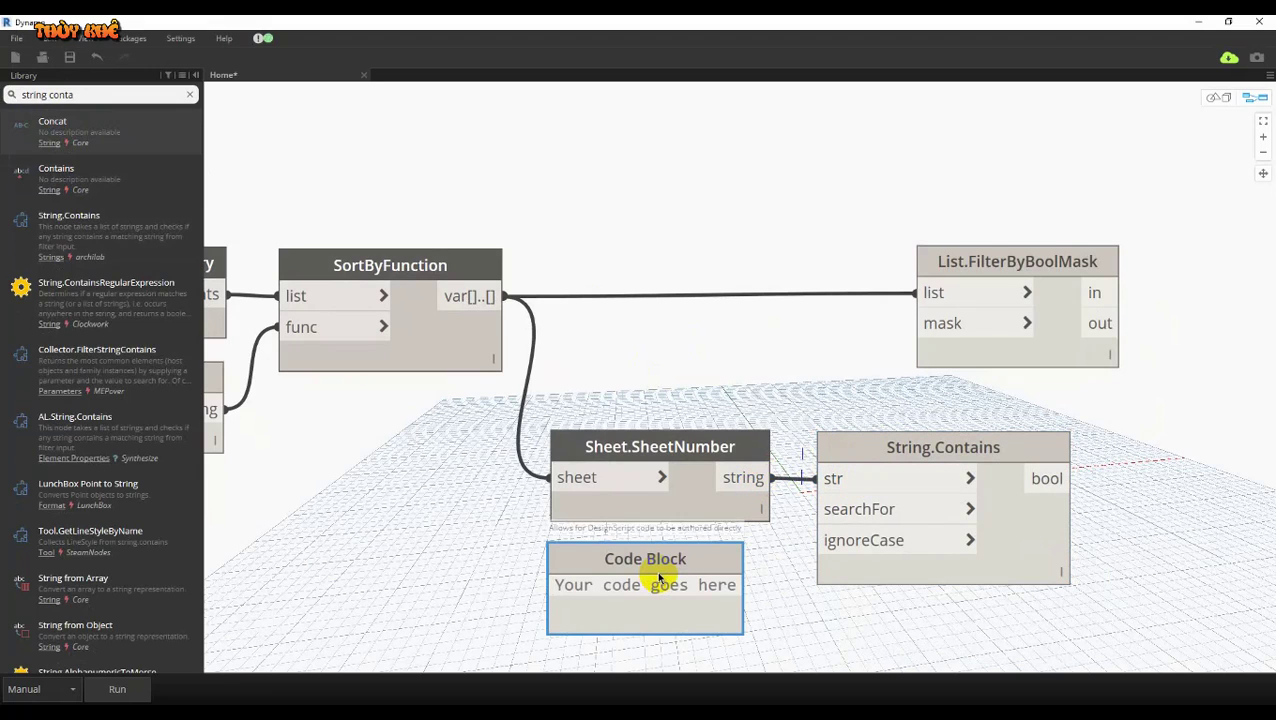
pyautogui.write('"')
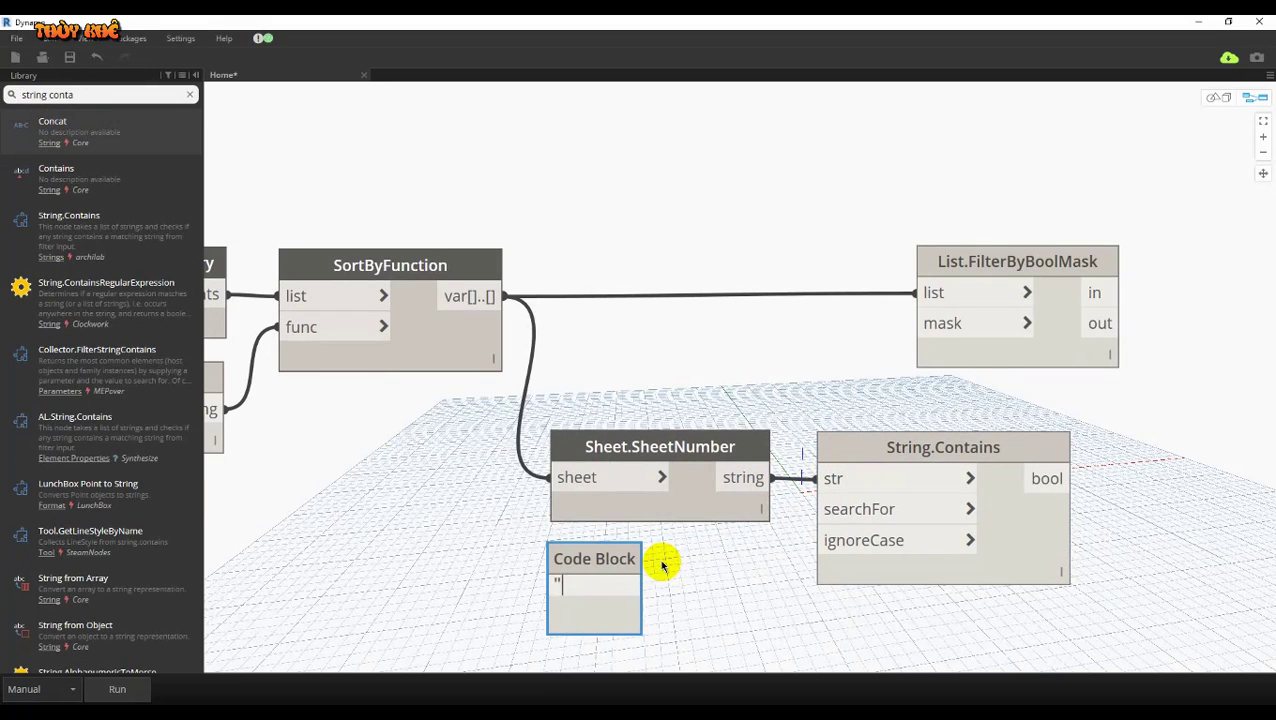
pyautogui.write('KT";')
pyautogui.click(826, 603)
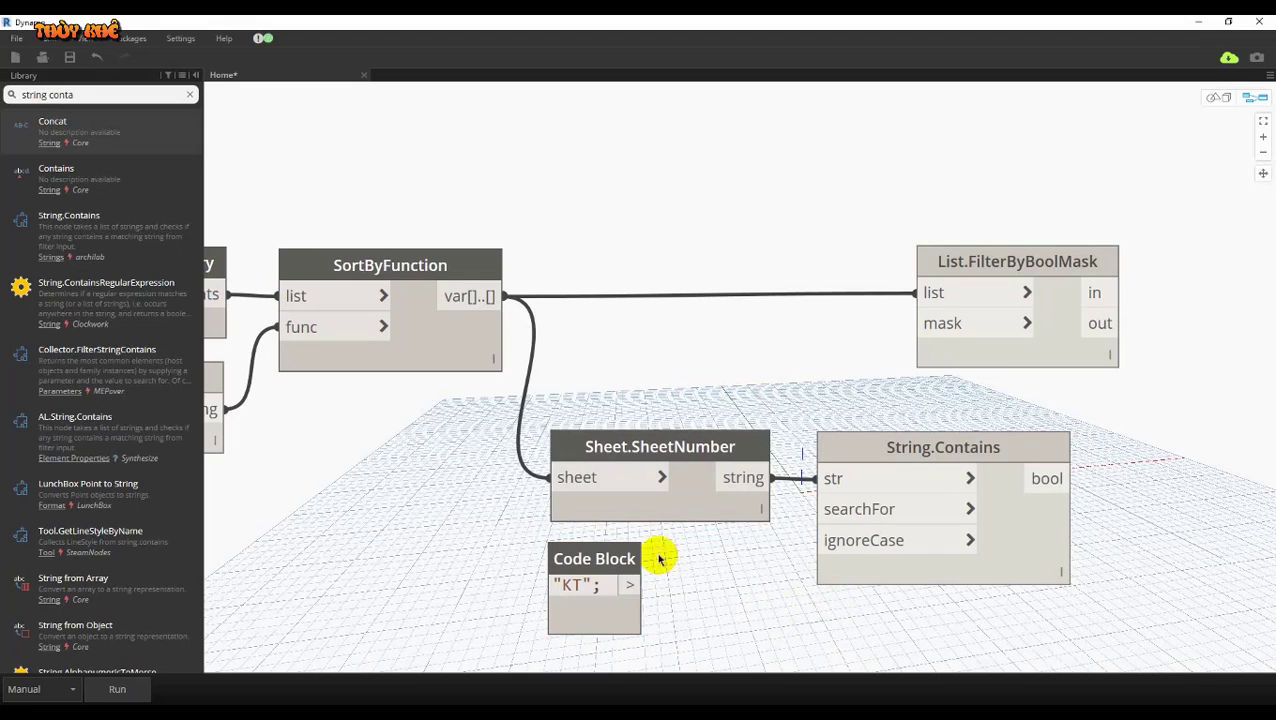
pyautogui.moveTo(626, 569)
pyautogui.mouseDown()
pyautogui.moveTo(735, 567)
pyautogui.moveTo(826, 509)
pyautogui.mouseUp()
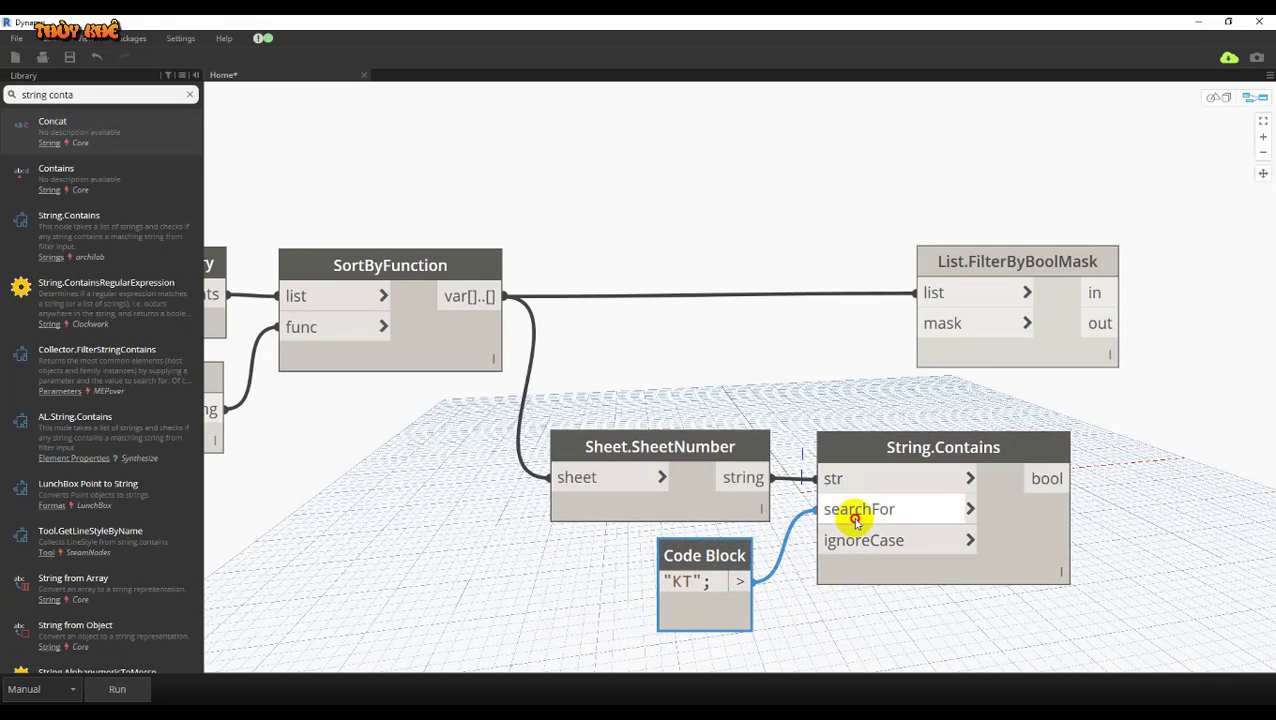
pyautogui.moveTo(1065, 257); pyautogui.dragTo(1225, 262)
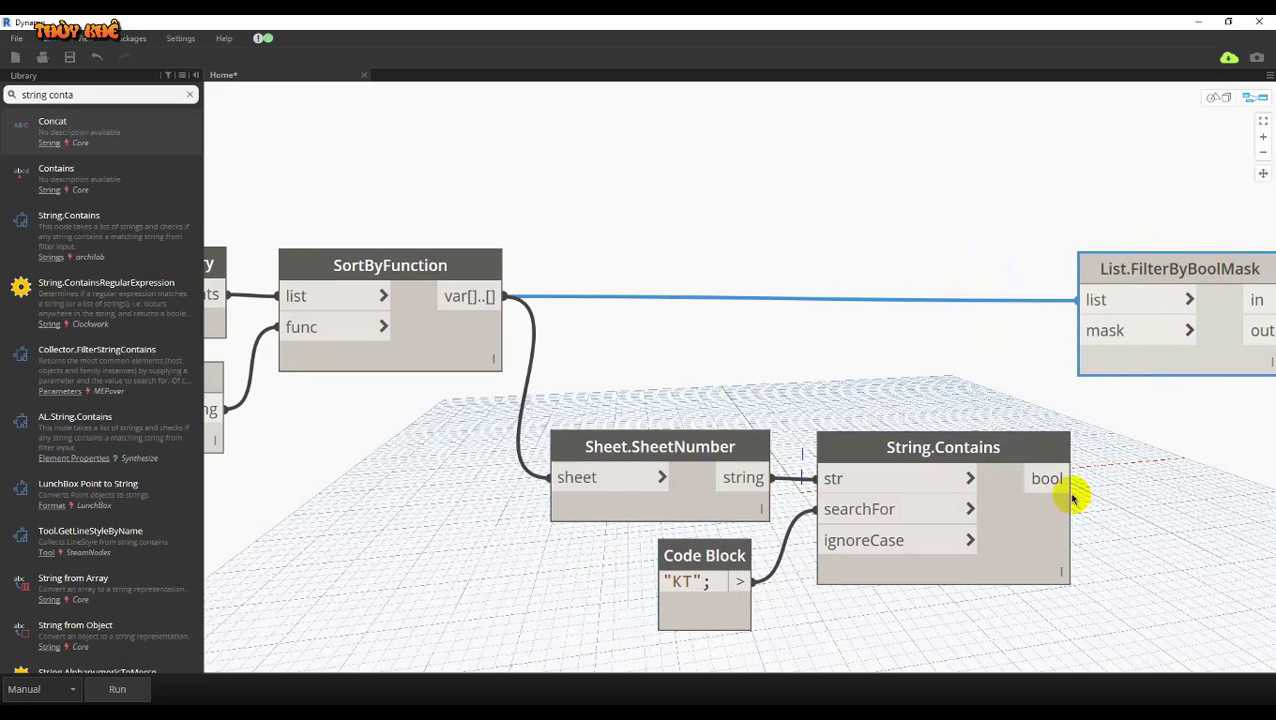
pyautogui.click(1097, 330)
pyautogui.moveTo(1097, 330); pyautogui.dragTo(649, 370, button='middle')
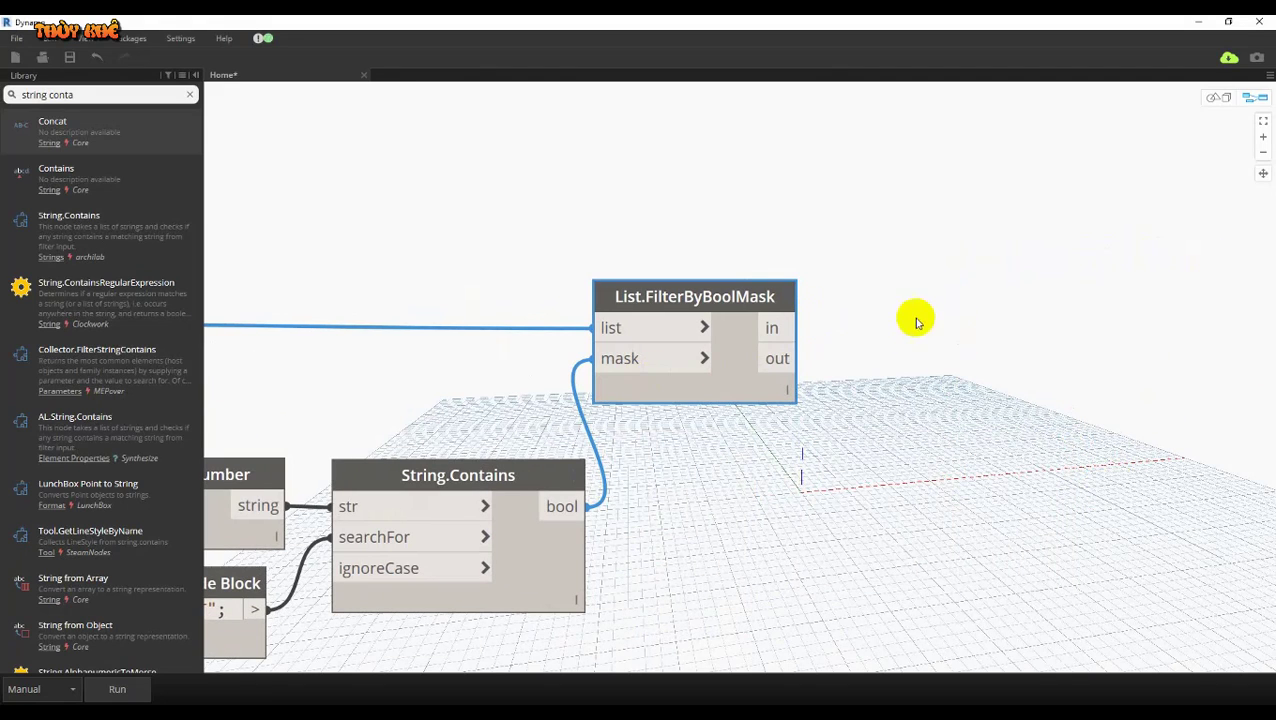
# Add a Watch node connected to FilterByBoolMask's in output.
pyautogui.tripleClick(93, 93)
pyautogui.write('wat')
pyautogui.click(85, 126)
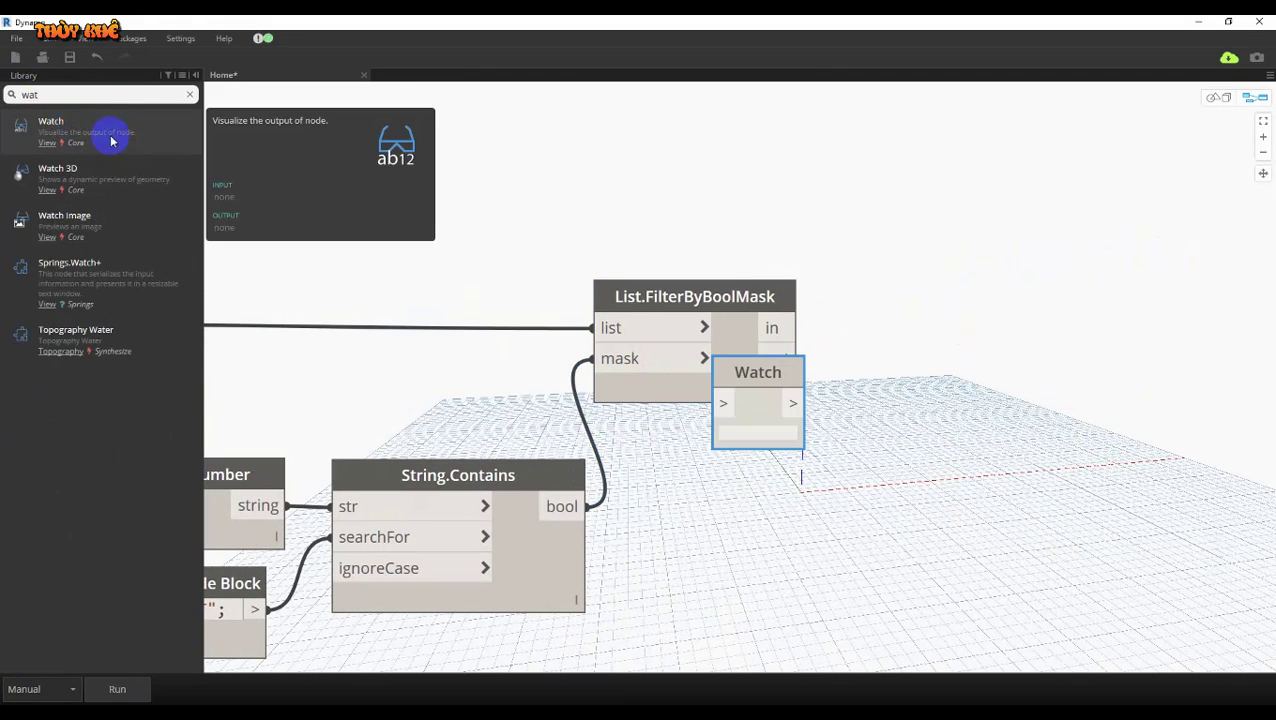
pyautogui.moveTo(755, 371); pyautogui.dragTo(880, 297)
pyautogui.click(796, 328)
pyautogui.click(847, 328)
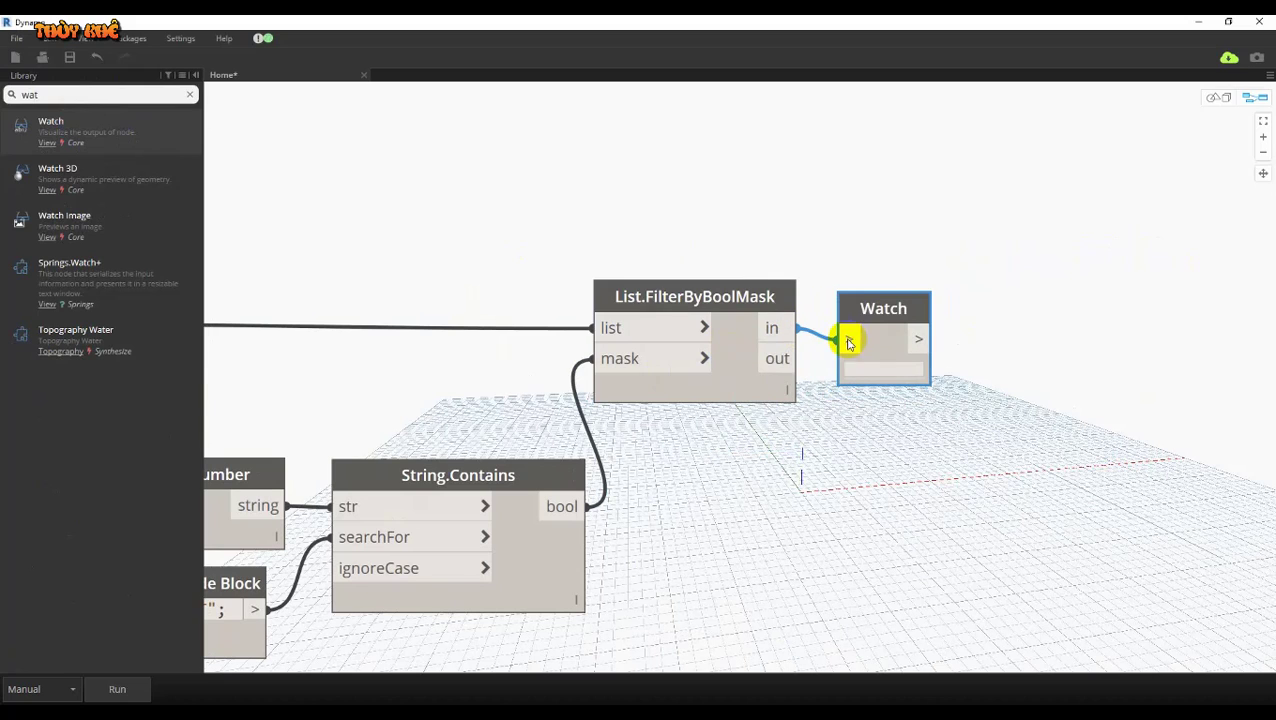
# Run the graph and scroll the Watch list of 84 KT sheets.
pyautogui.click(117, 689)
pyautogui.scroll(-3, 982, 396)
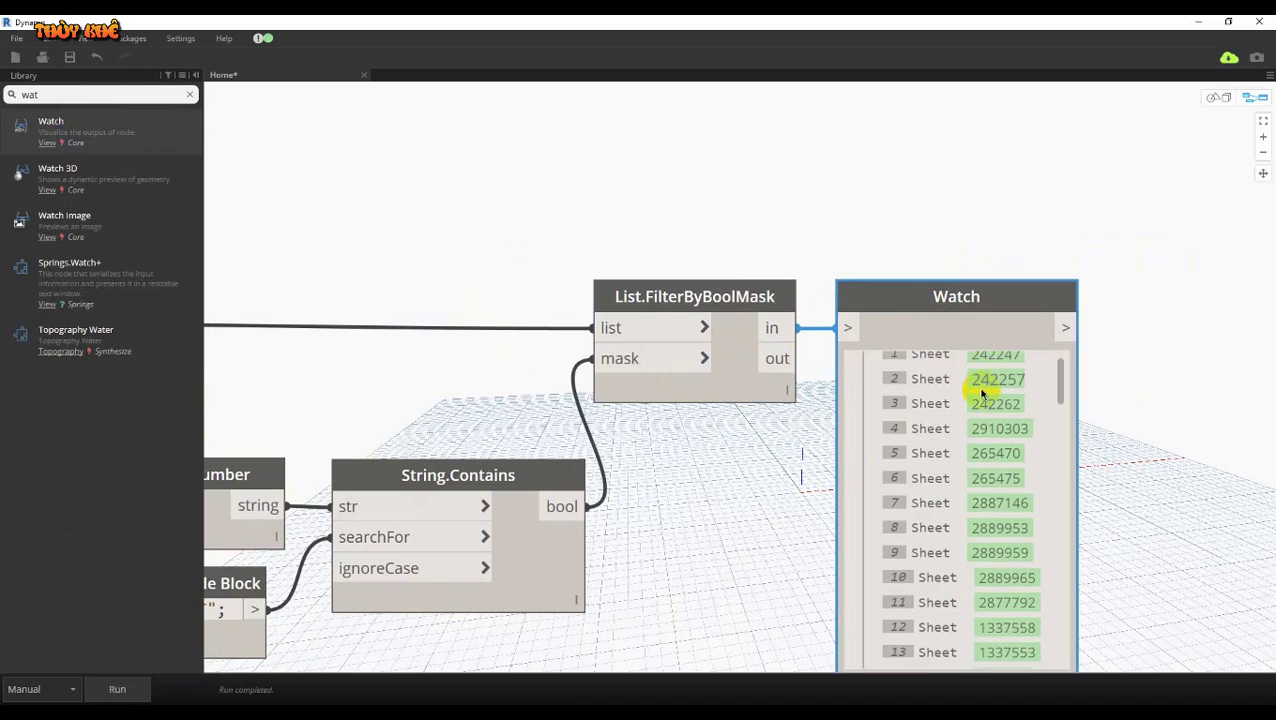
pyautogui.scroll(-5, 990, 420)
pyautogui.scroll(-10, 990, 420)
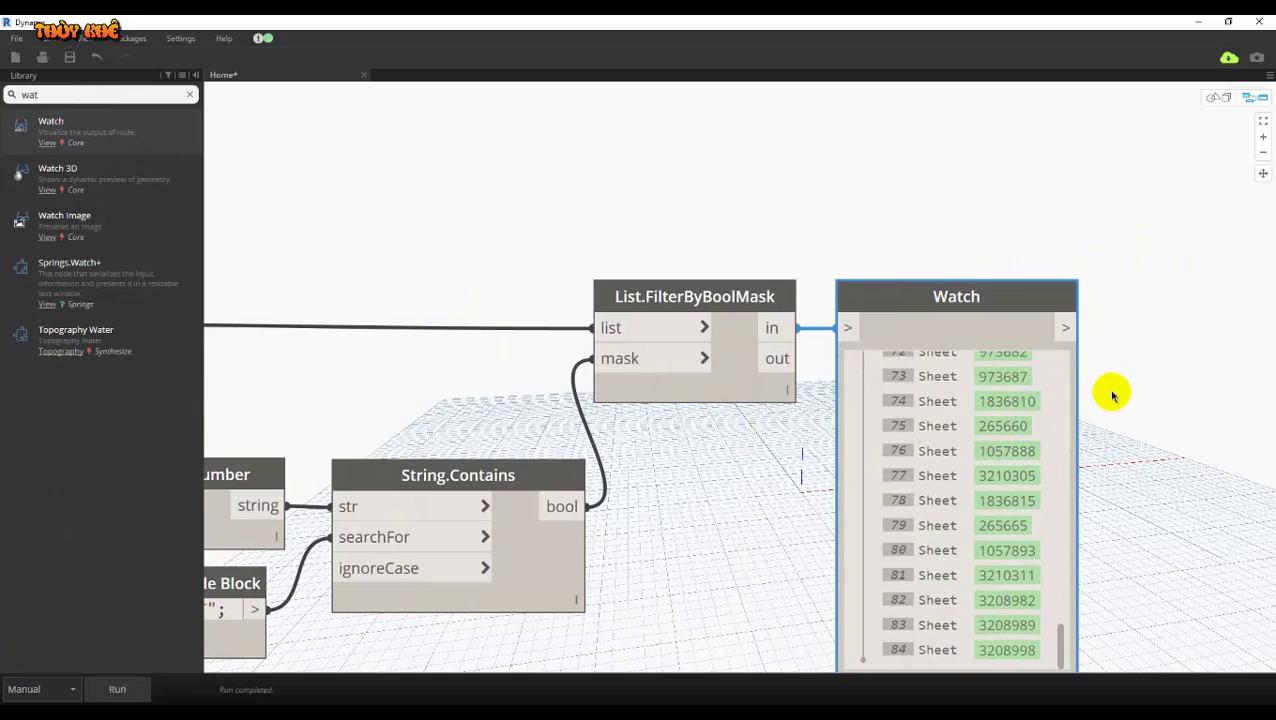
pyautogui.moveTo(1111, 393); pyautogui.dragTo(917, 381, button='middle')
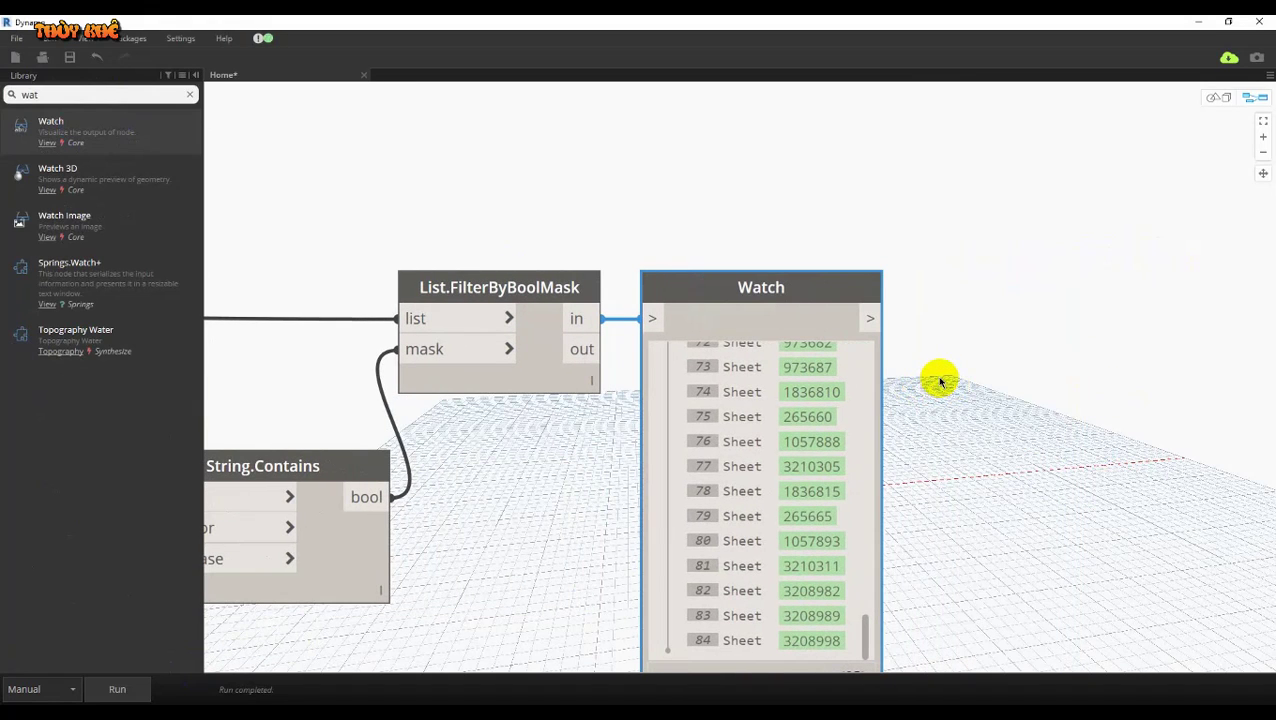
pyautogui.moveTo(1156, 372); pyautogui.dragTo(978, 377, button='middle')
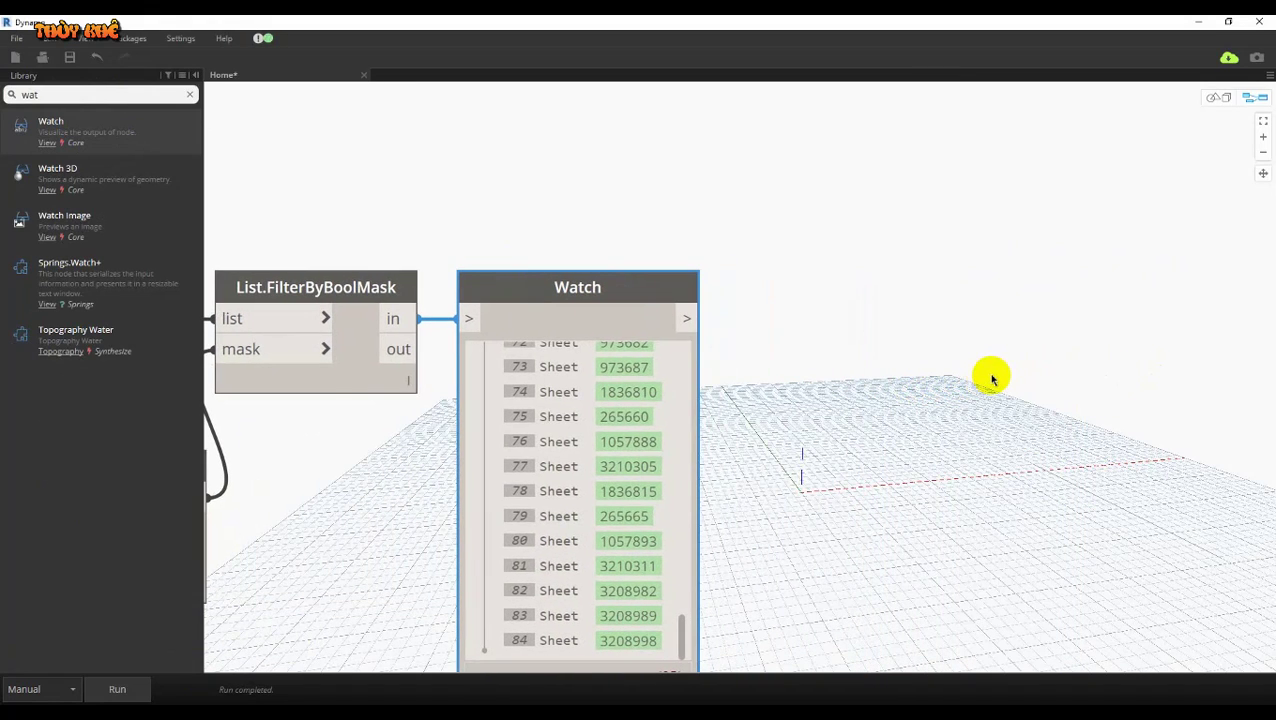
pyautogui.click(114, 99)
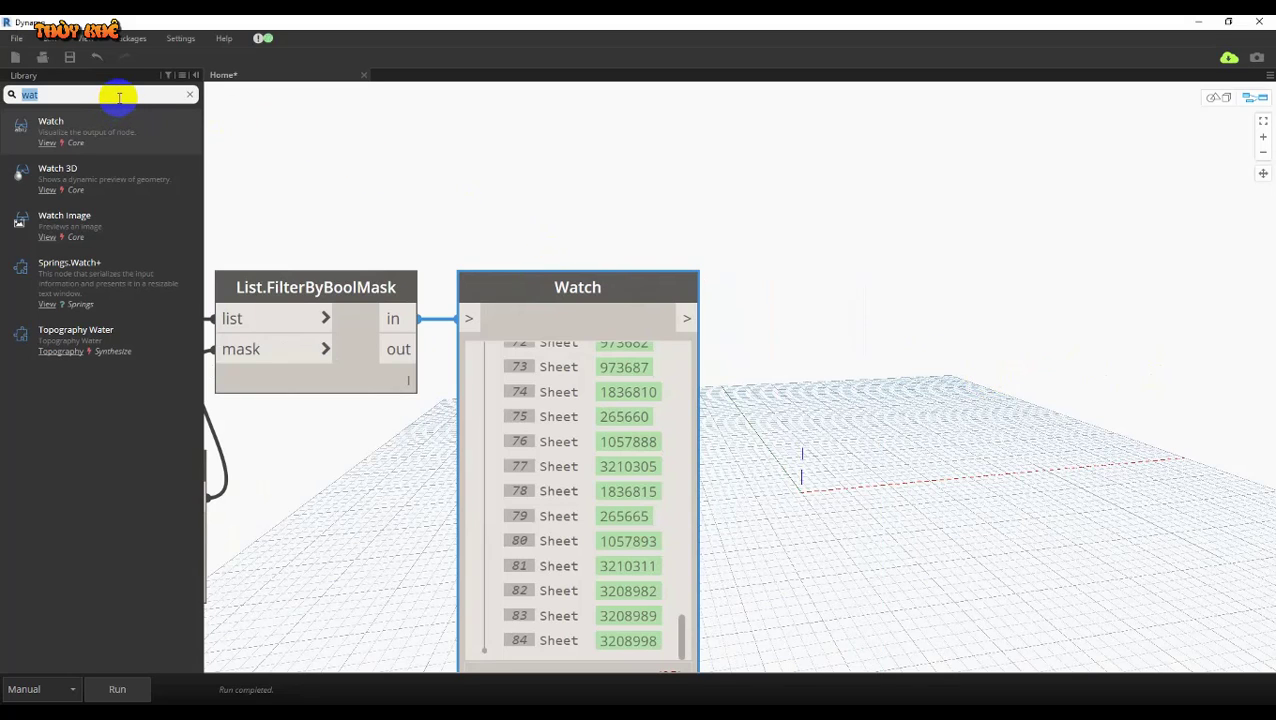
# Place Element.SetParameterByName with the Watch's filtered sheets as its element input.
pyautogui.write('set')
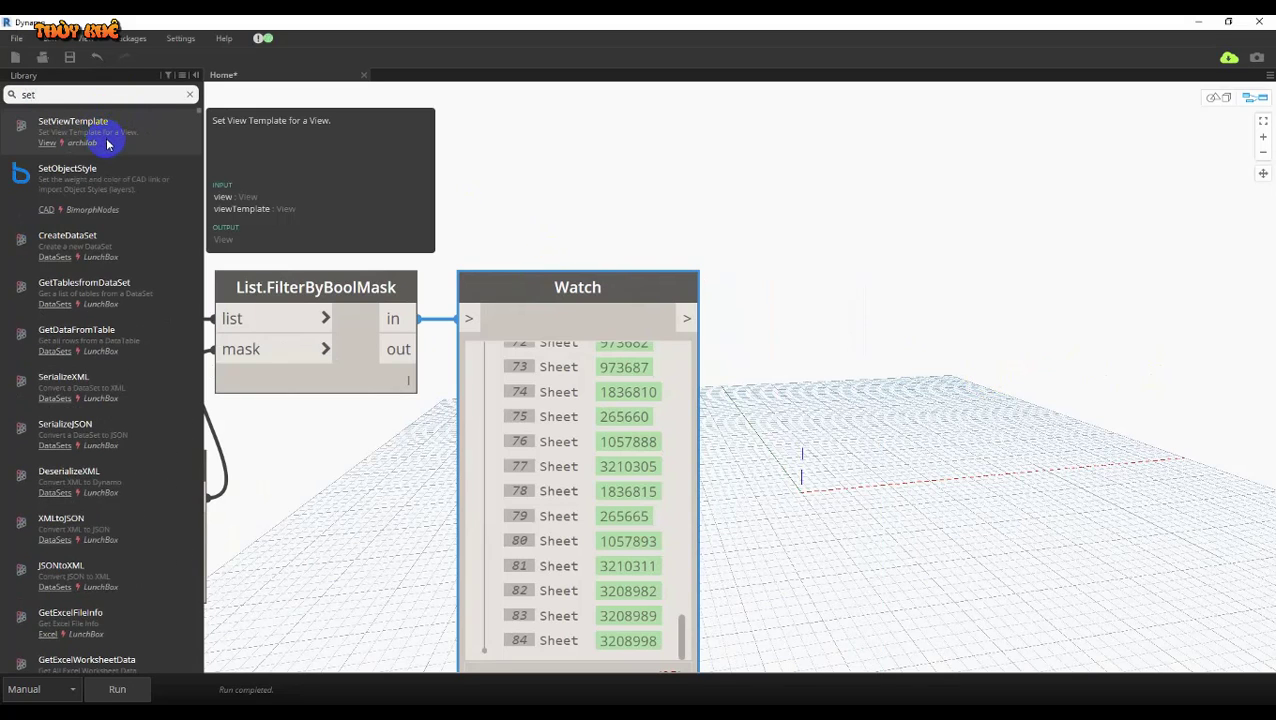
pyautogui.write(' p')
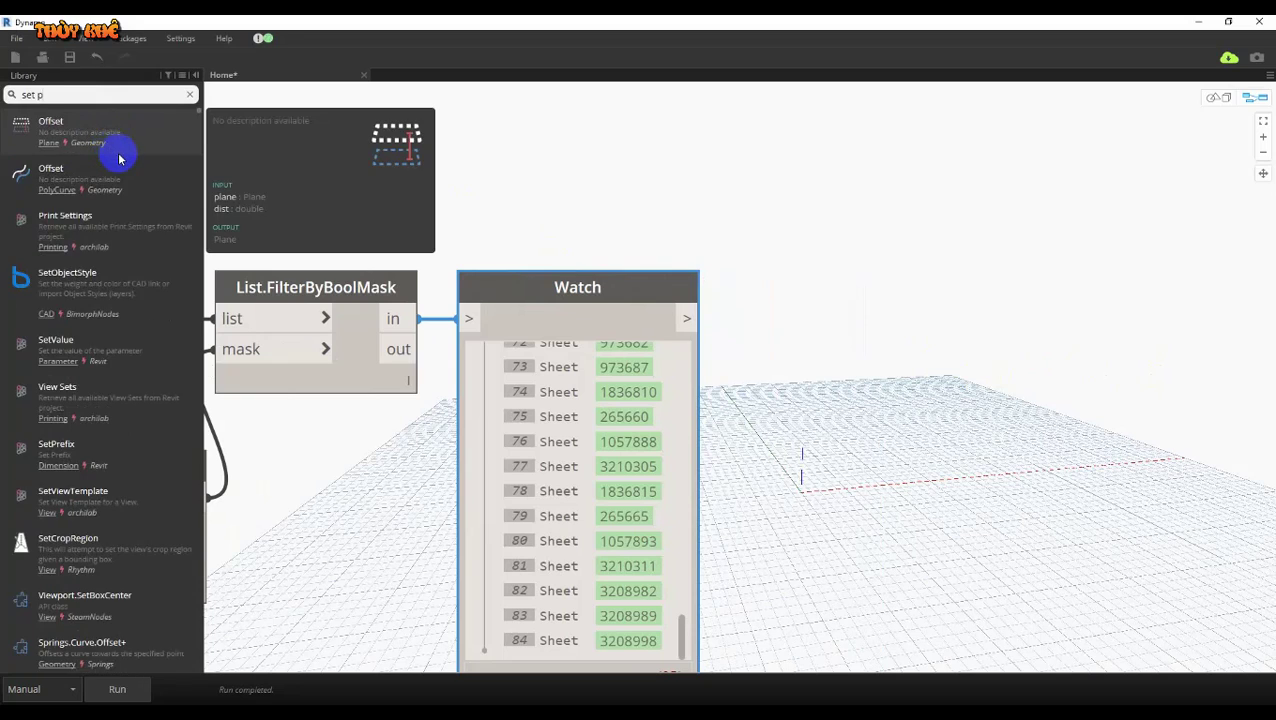
pyautogui.write('arameter')
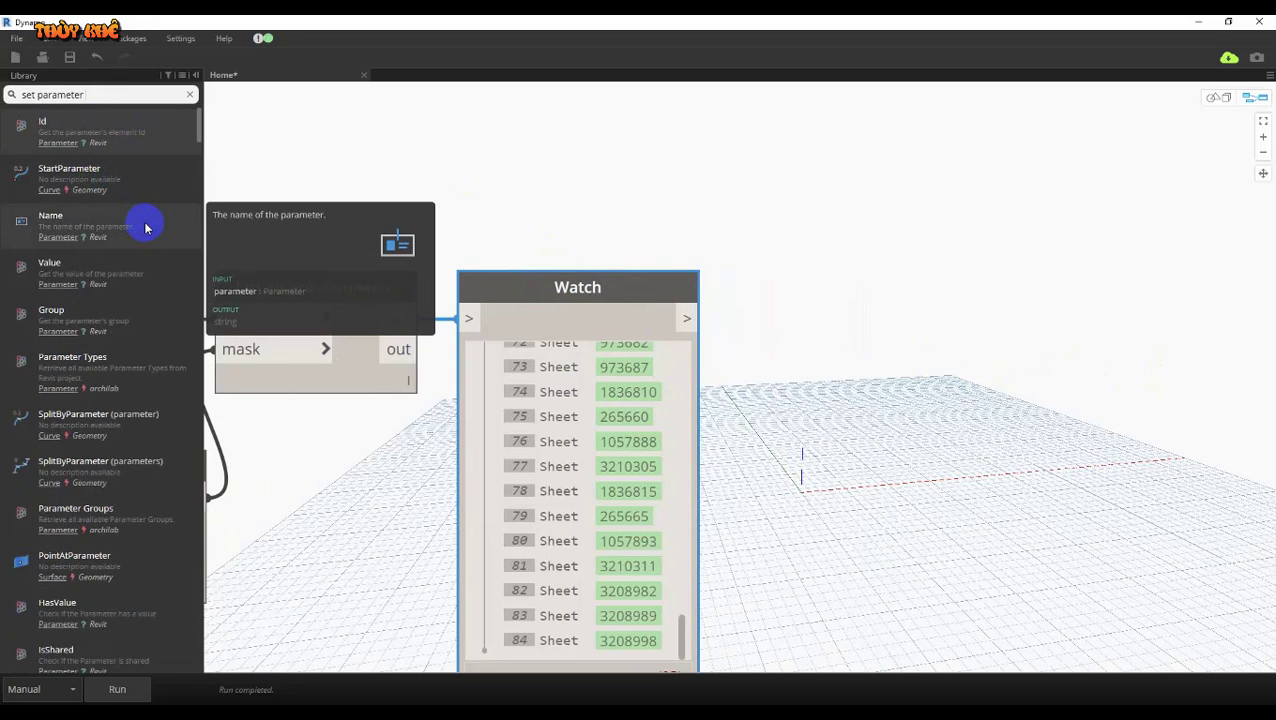
pyautogui.write(' by')
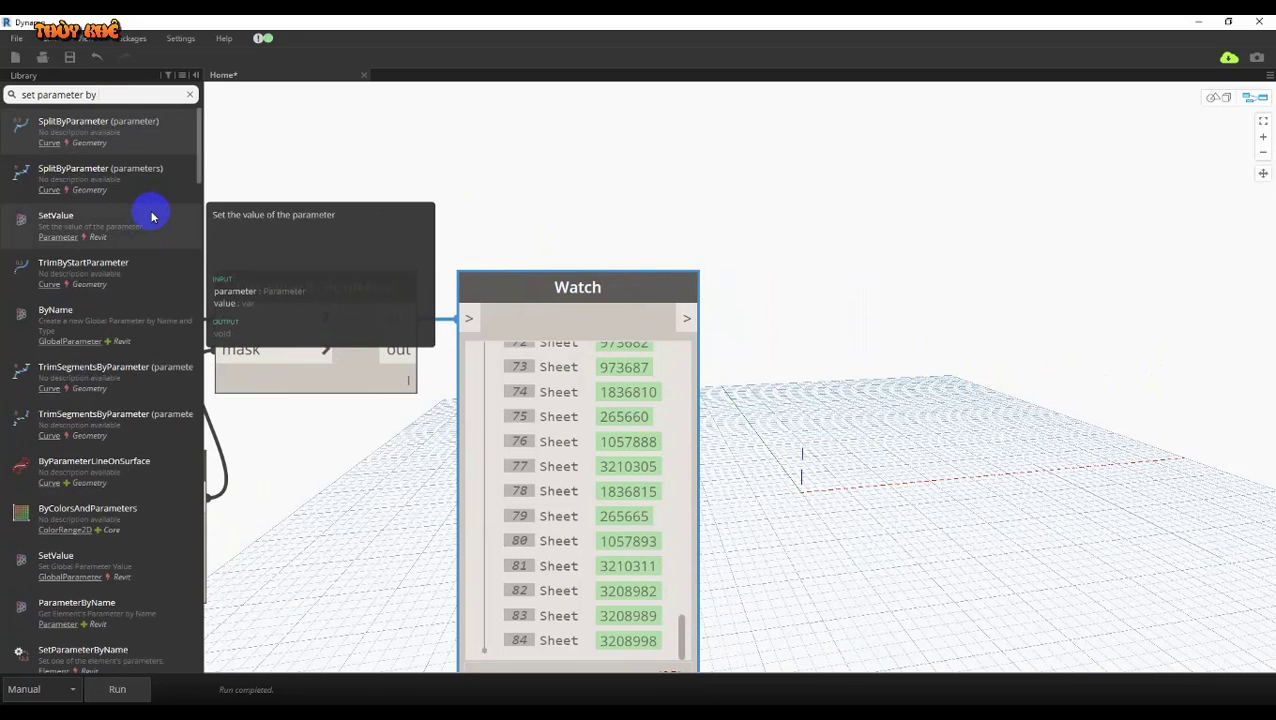
pyautogui.write(' name')
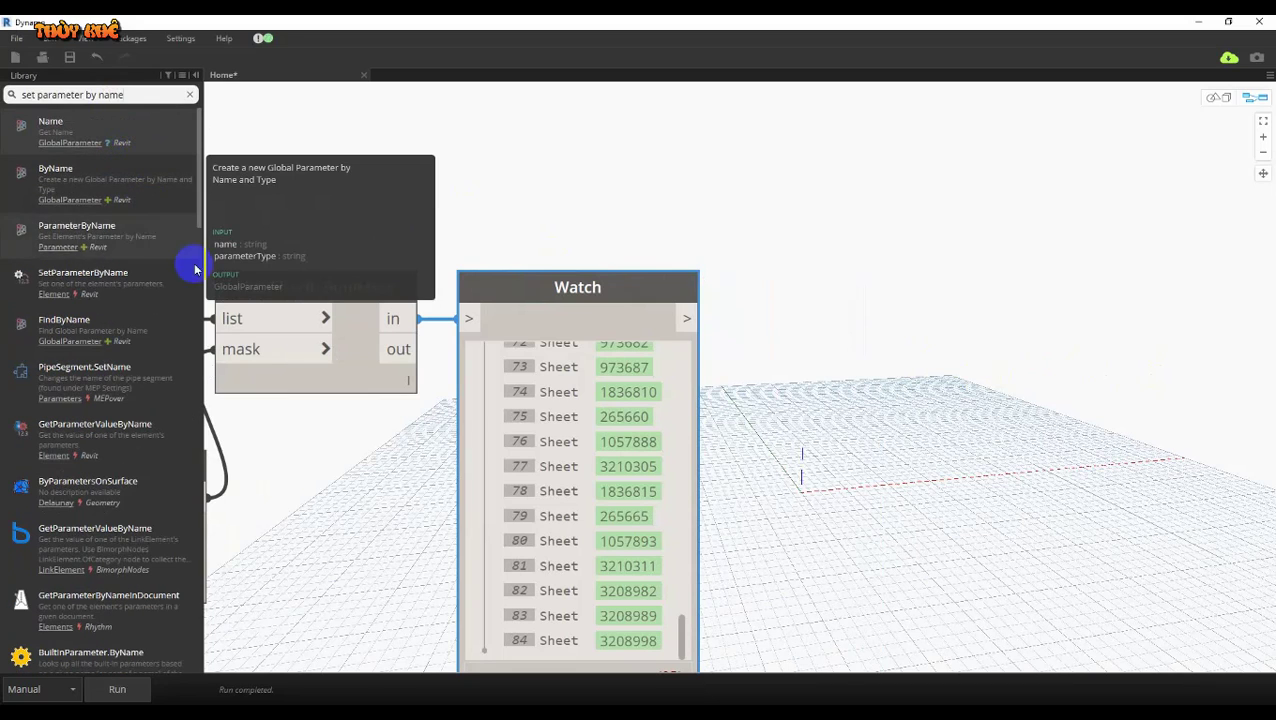
pyautogui.click(110, 272)
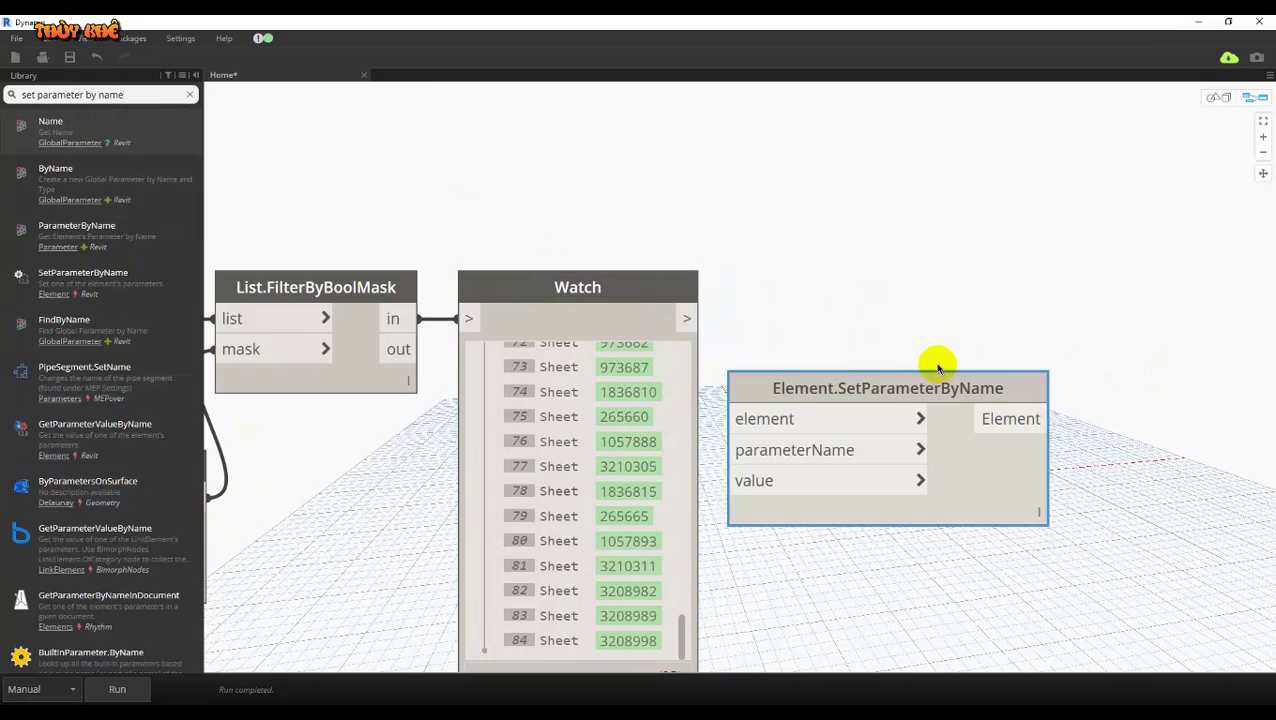
pyautogui.moveTo(940, 365); pyautogui.dragTo(1139, 370)
pyautogui.scroll(-2, 1103, 365)
pyautogui.scroll(-2, 1103, 365)
pyautogui.moveTo(809, 362)
pyautogui.mouseDown()
pyautogui.moveTo(1091, 342)
pyautogui.moveTo(1240, 313)
pyautogui.moveTo(1197, 307)
pyautogui.mouseUp()
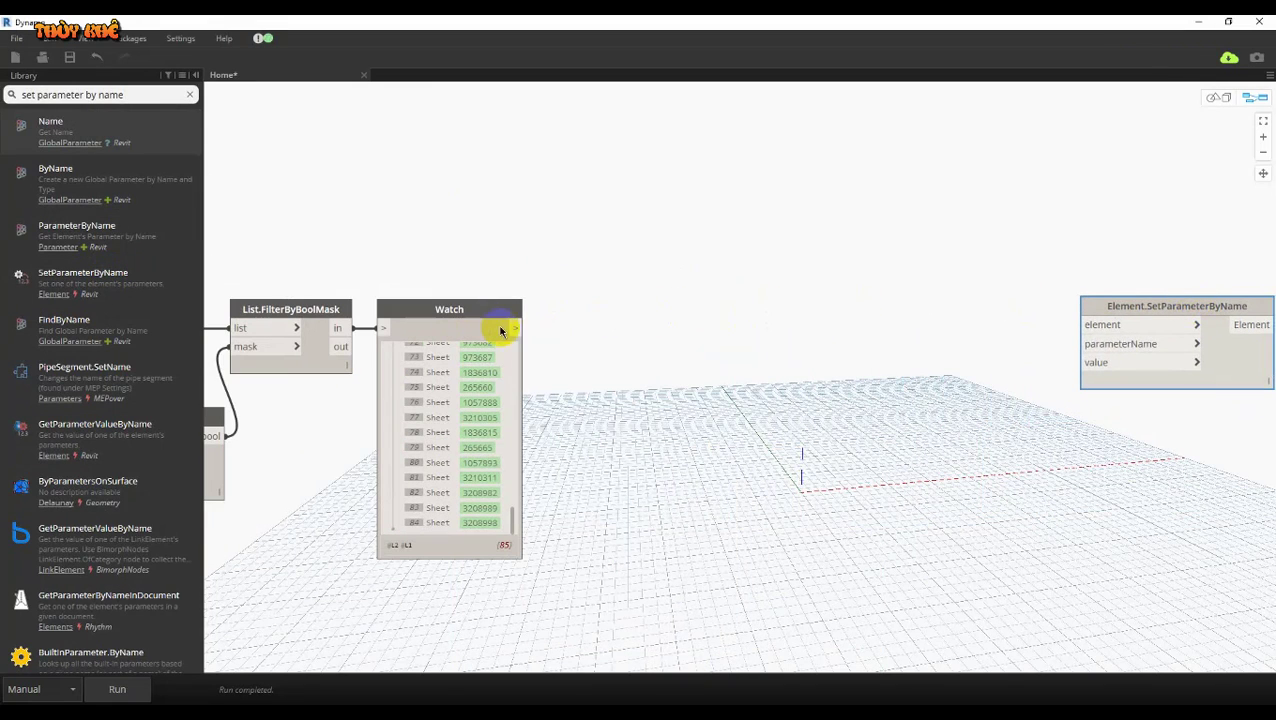
pyautogui.moveTo(517, 328); pyautogui.dragTo(1117, 326)
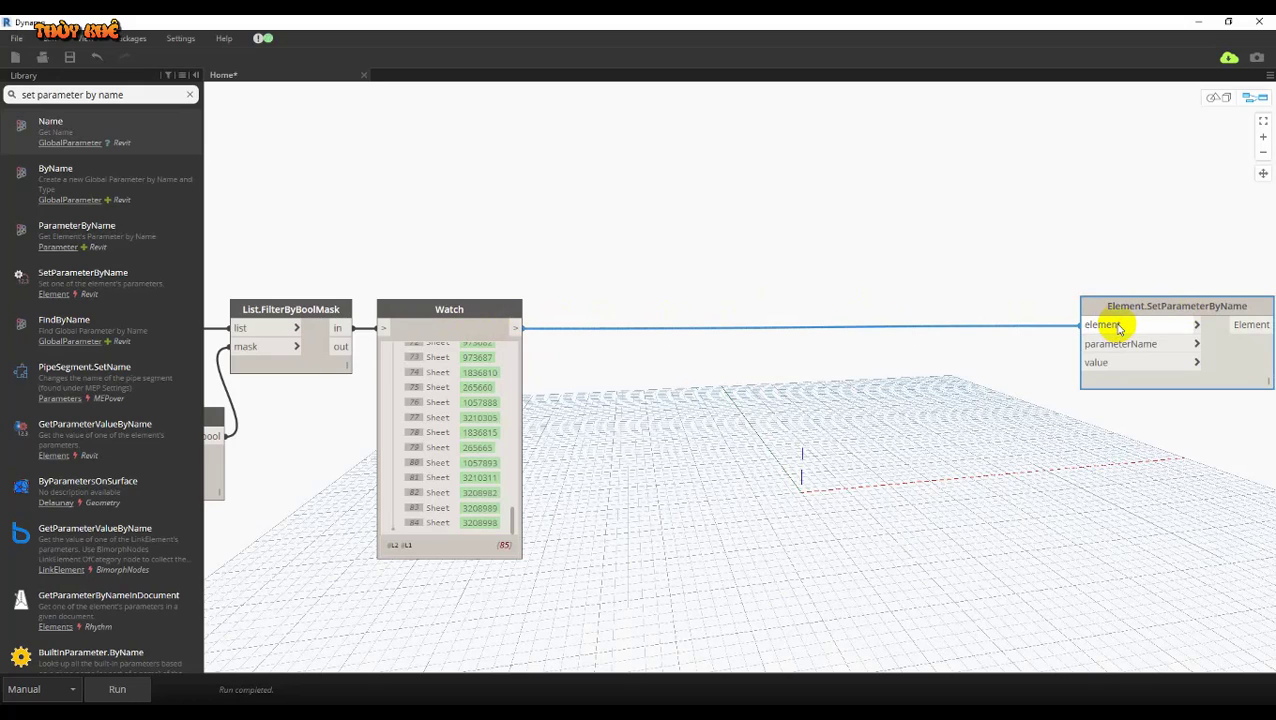
pyautogui.click(932, 348)
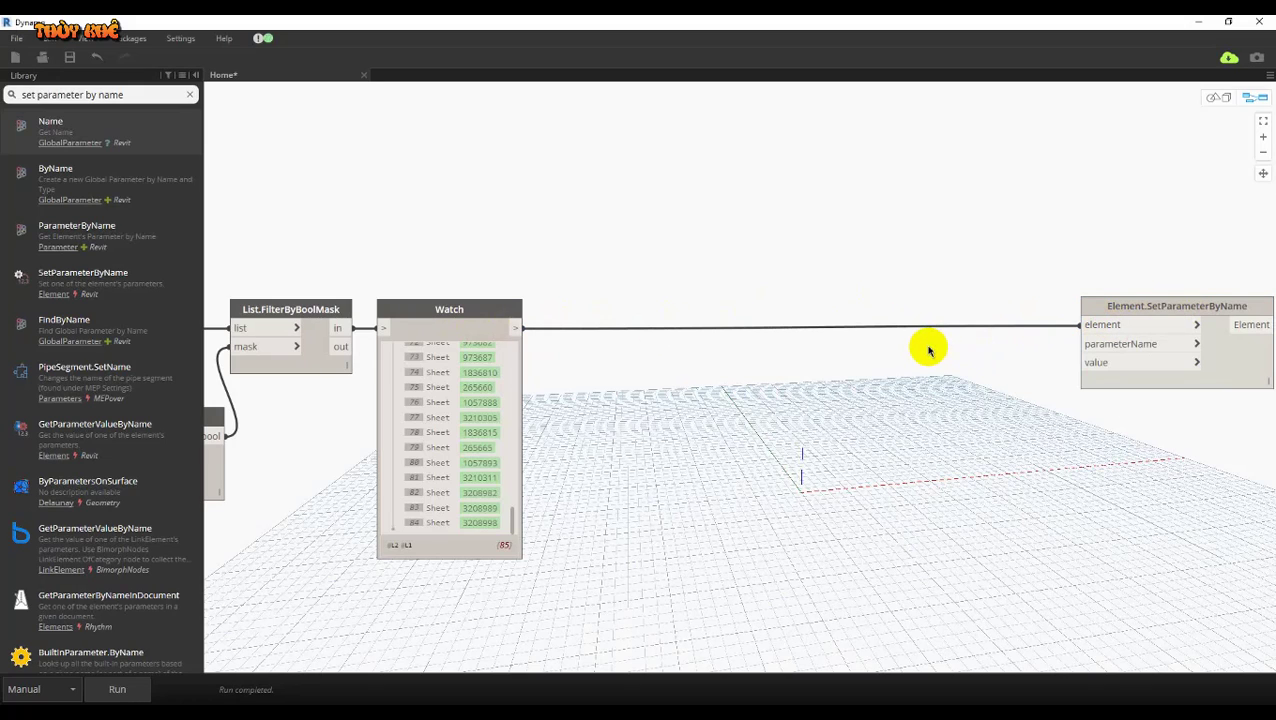
# Add a "Sheet Number" Code Block as the parameterName input.
pyautogui.doubleClick(929, 349)
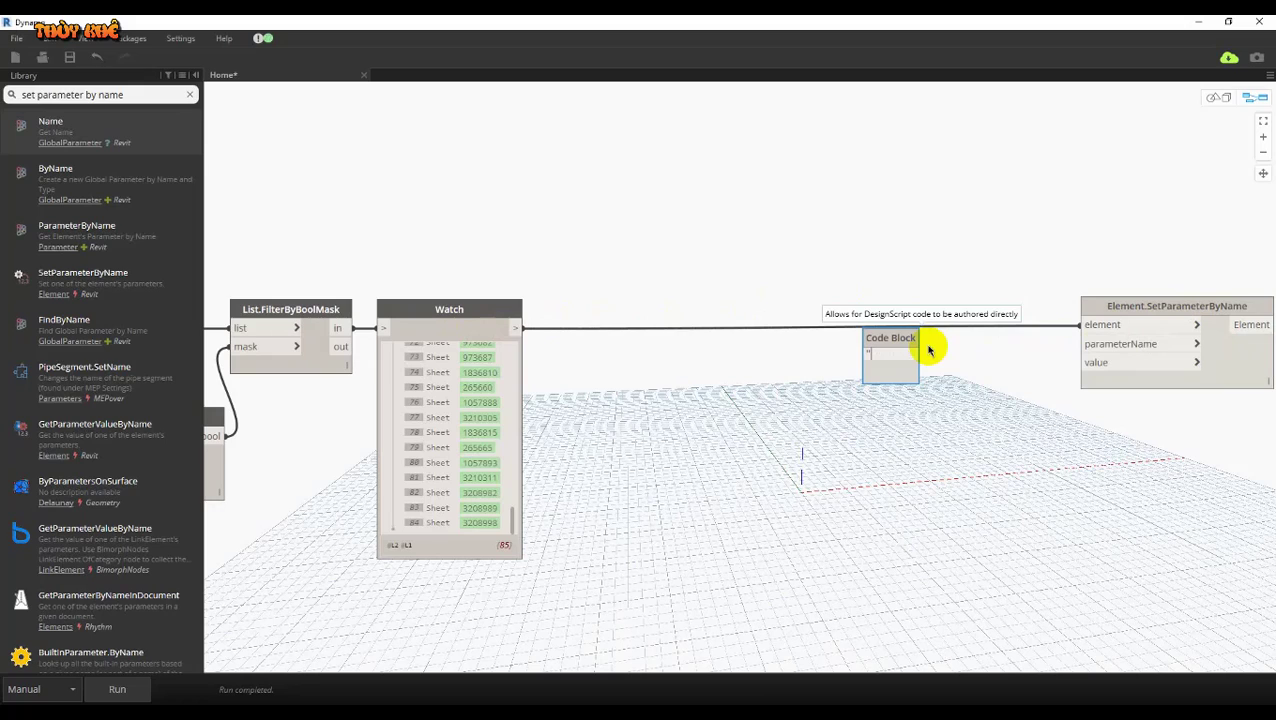
pyautogui.write('Sheet Number')
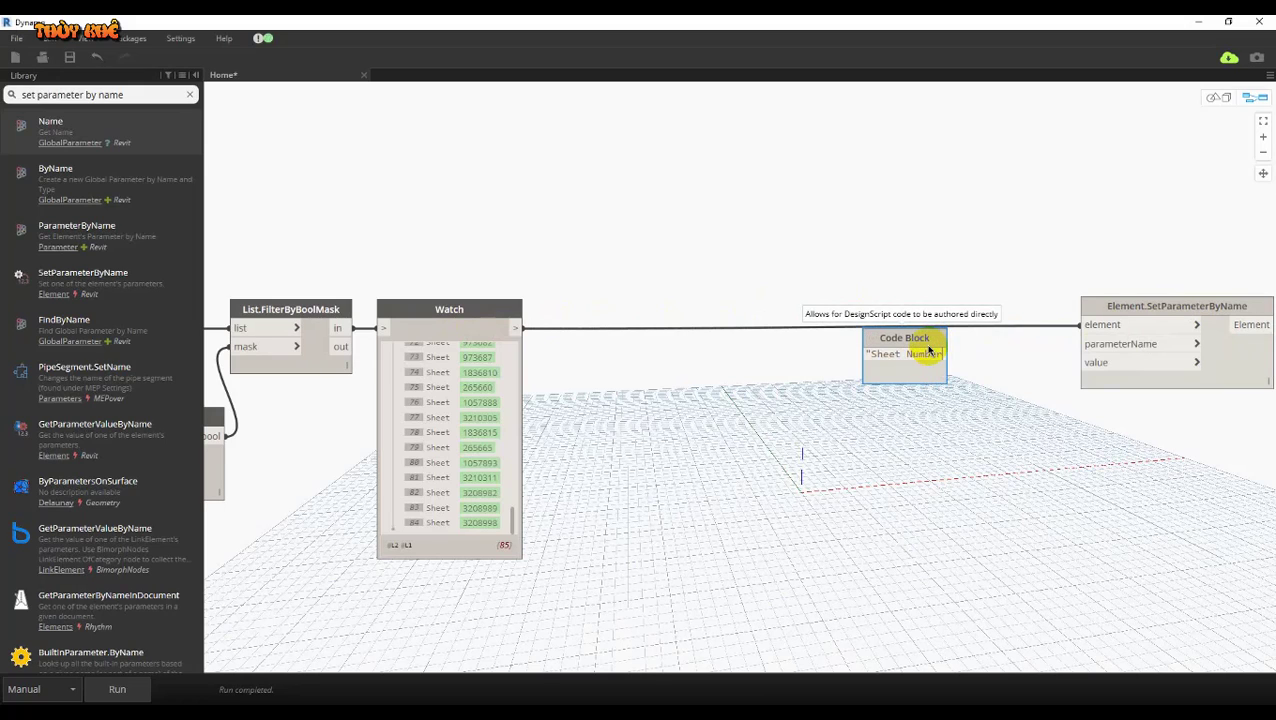
pyautogui.click(1054, 419)
pyautogui.moveTo(965, 354); pyautogui.dragTo(1080, 343)
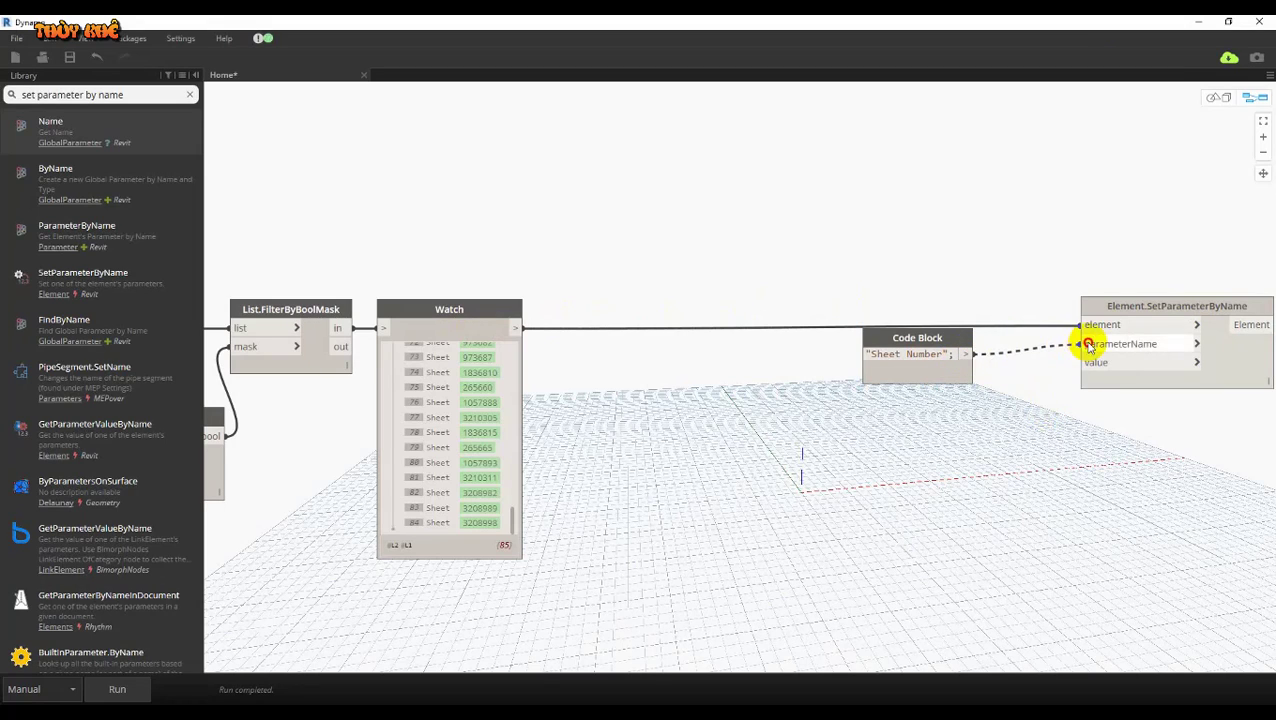
pyautogui.moveTo(955, 342); pyautogui.dragTo(975, 345)
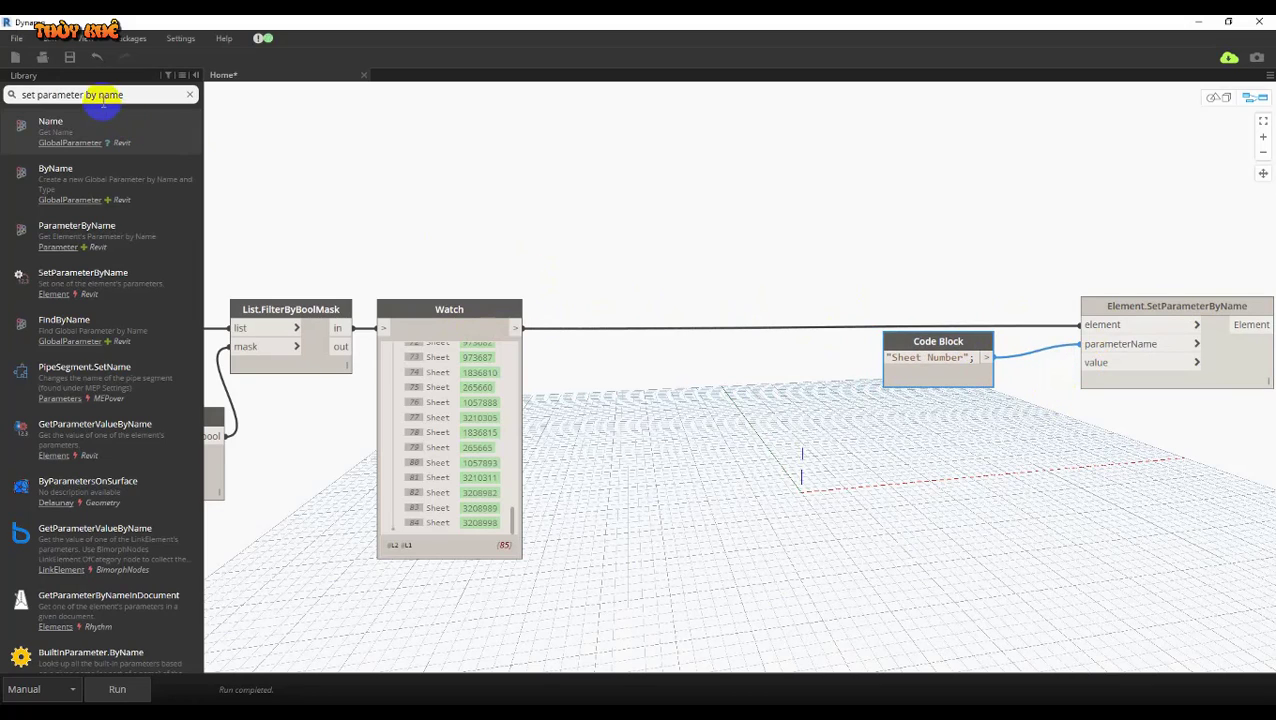
pyautogui.moveTo(101, 93); pyautogui.dragTo(5, 94)
# Add a Count node fed by the filtered sheet list.
pyautogui.write('c')
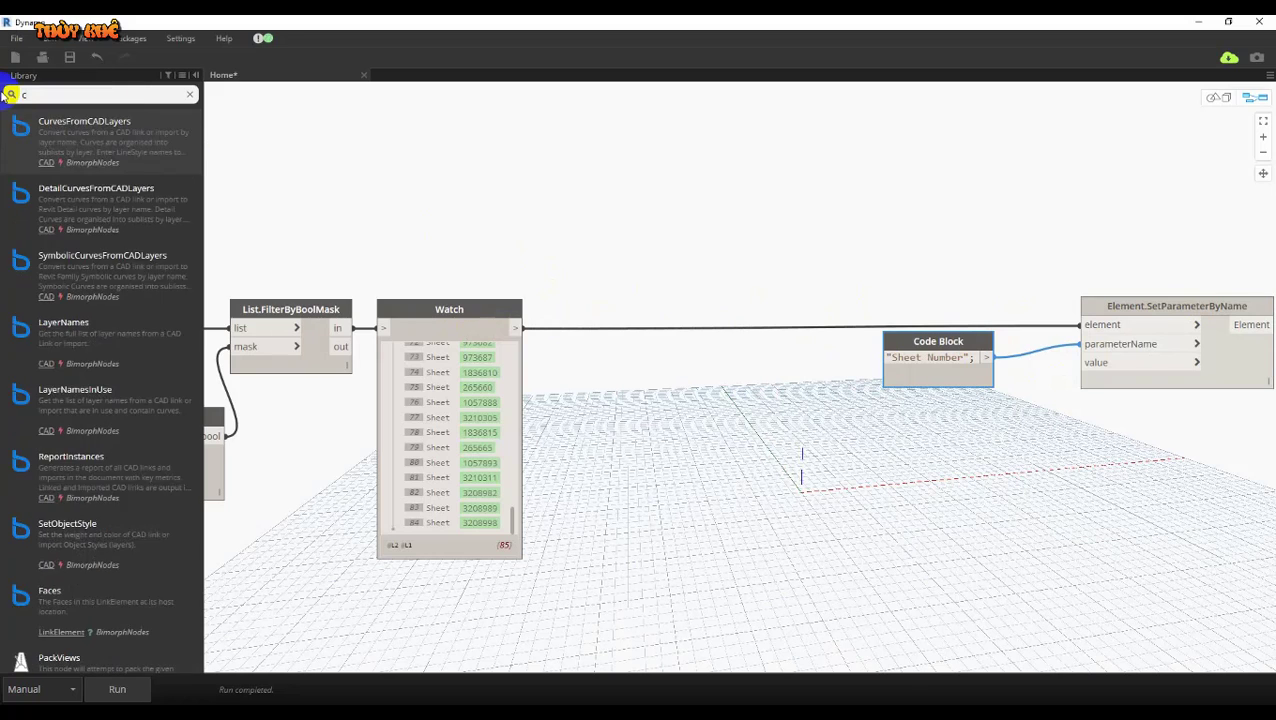
pyautogui.write('ount')
pyautogui.click(50, 125)
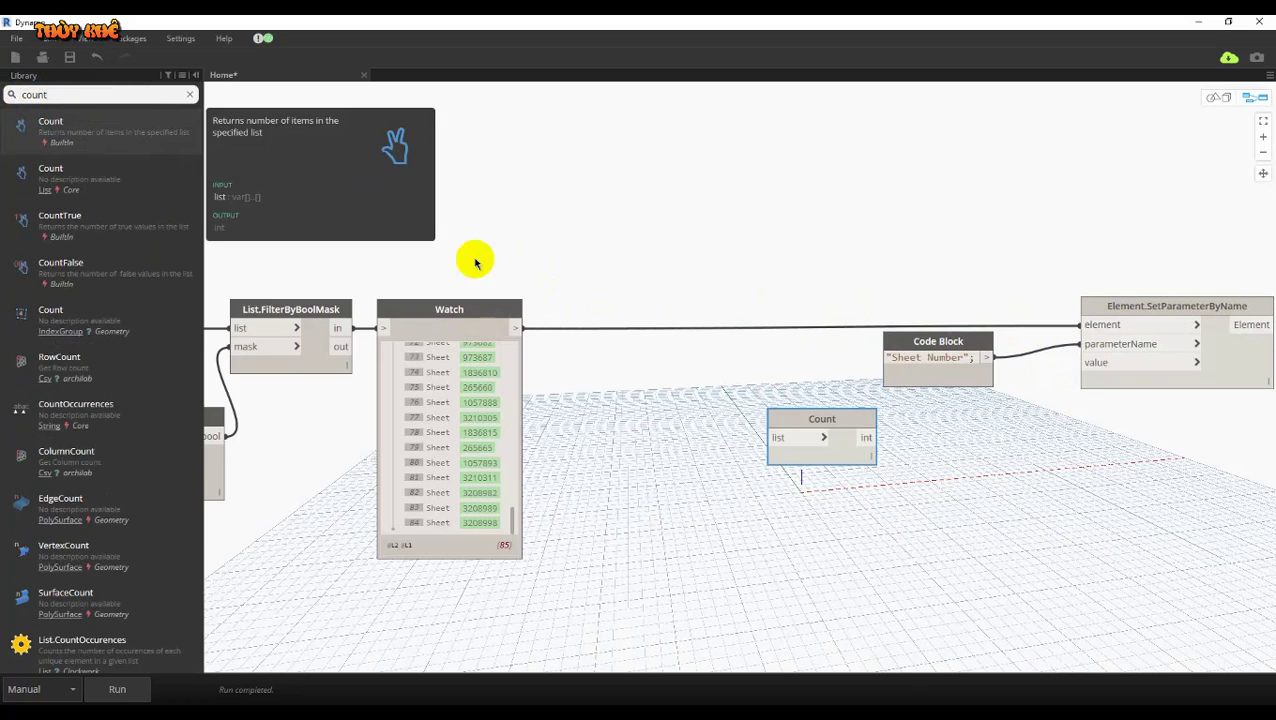
pyautogui.moveTo(806, 419); pyautogui.dragTo(648, 450)
pyautogui.moveTo(513, 316)
pyautogui.mouseDown()
pyautogui.moveTo(572, 430)
pyautogui.moveTo(529, 315)
pyautogui.moveTo(608, 463)
pyautogui.moveTo(637, 442)
pyautogui.mouseUp()
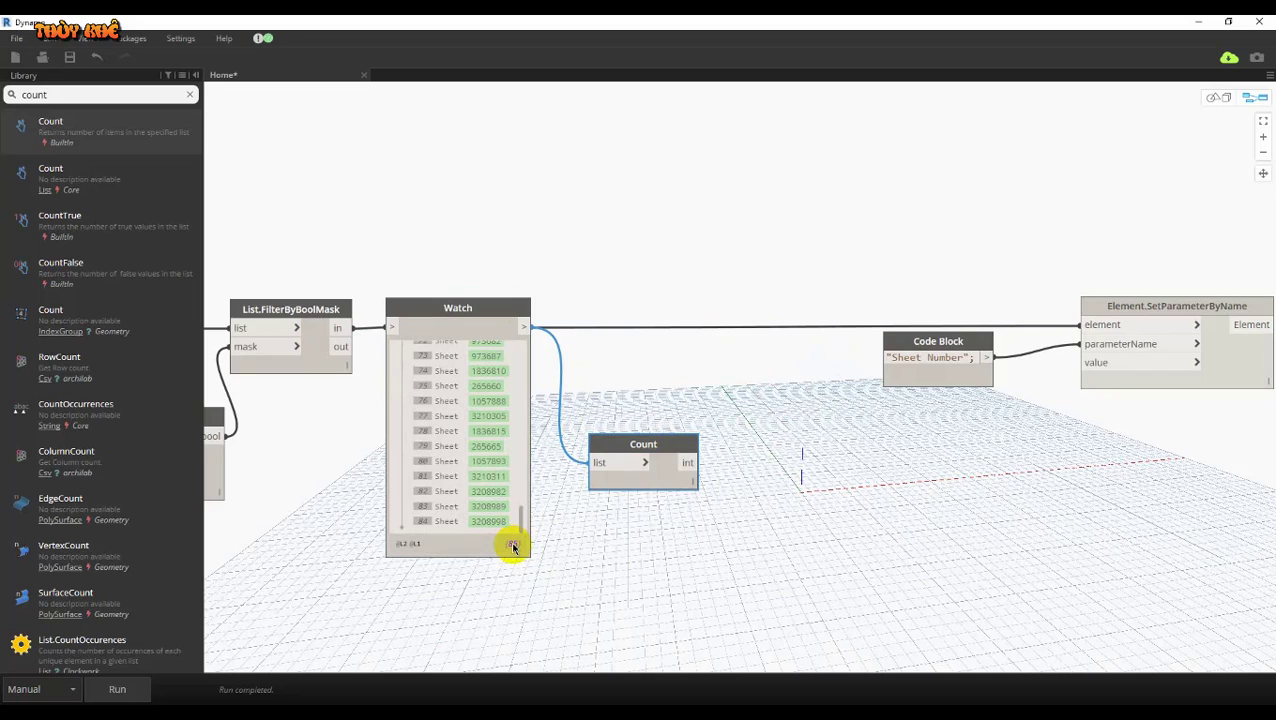
pyautogui.scroll(3, 817, 447)
pyautogui.click(732, 438)
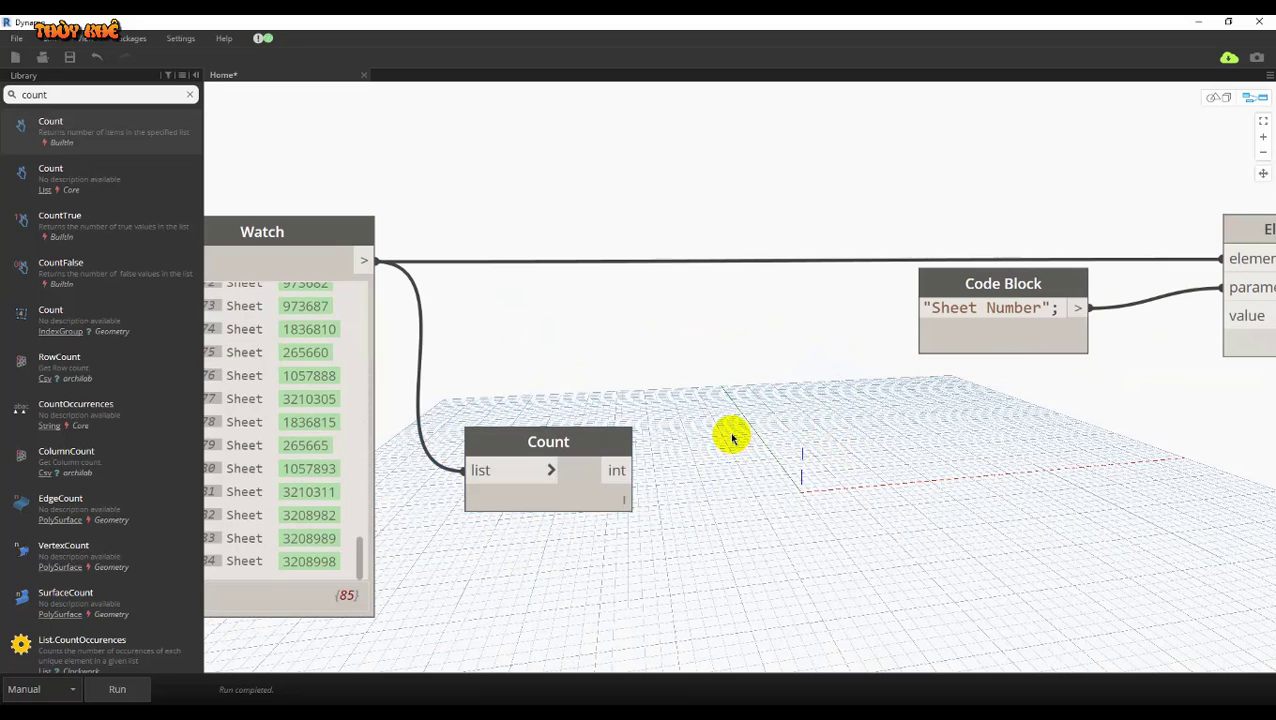
# Create a "1..x;" Code Block and wire Count's result into its x input.
pyautogui.doubleClick(732, 438)
pyautogui.moveTo(732, 441); pyautogui.dragTo(786, 444)
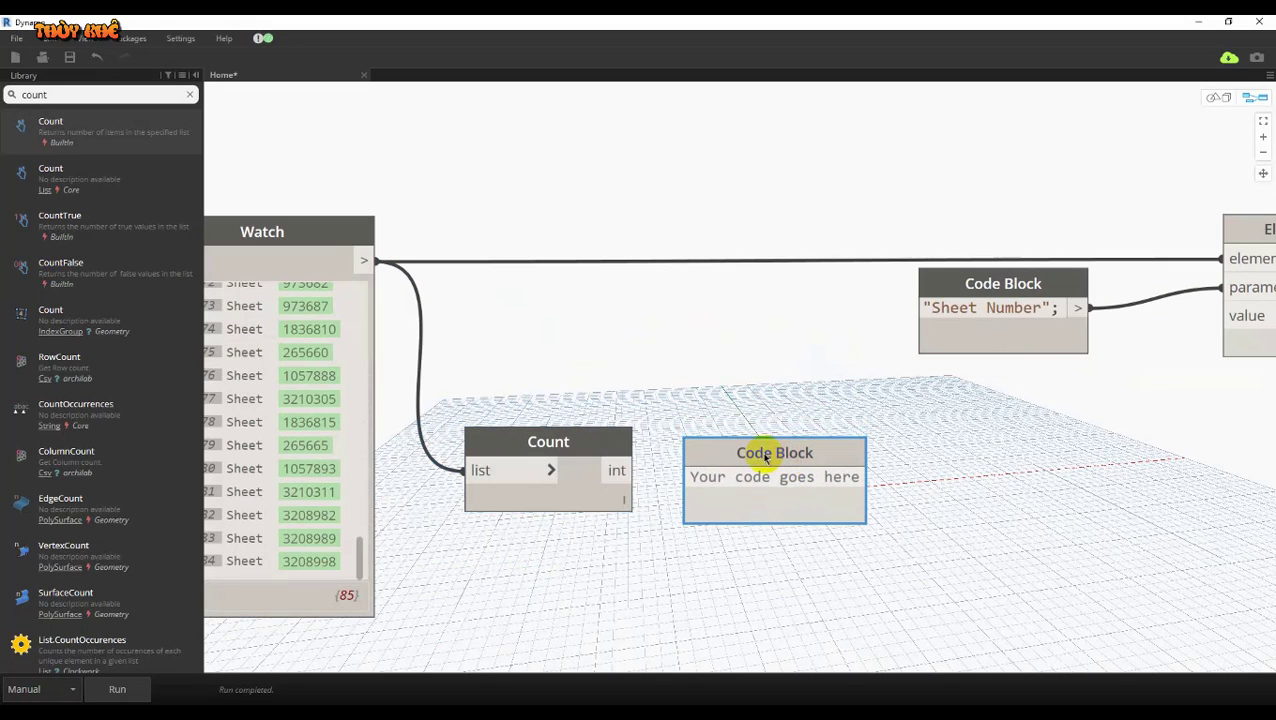
pyautogui.click(738, 478)
pyautogui.write('21')
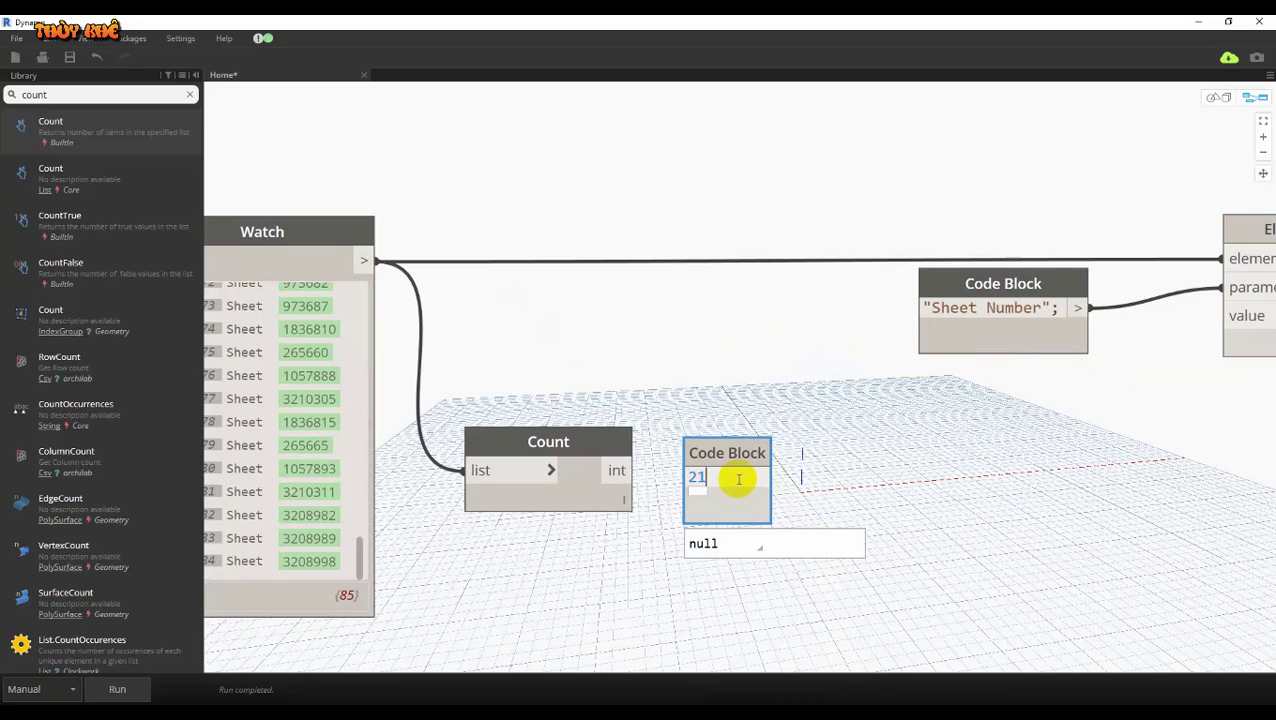
pyautogui.press('BackSpace')
pyautogui.press('BackSpace')
pyautogui.write('1.')
pyautogui.click(928, 475)
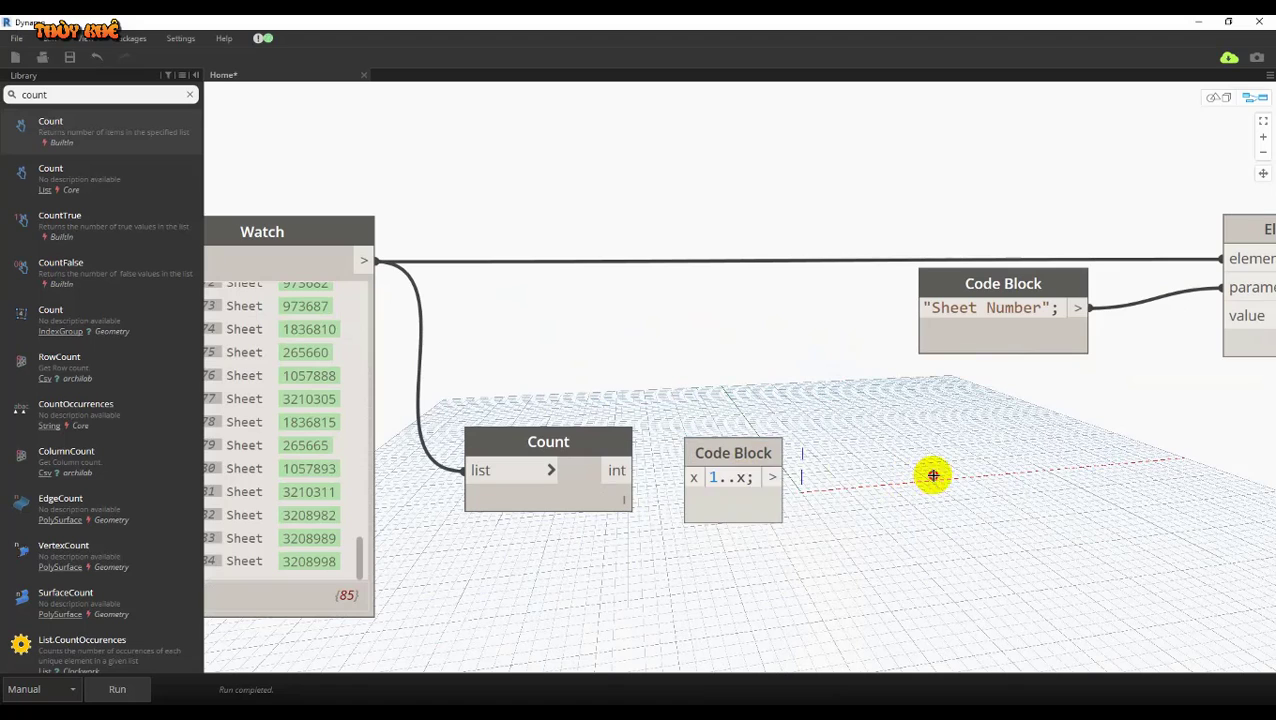
pyautogui.moveTo(634, 471); pyautogui.dragTo(697, 485)
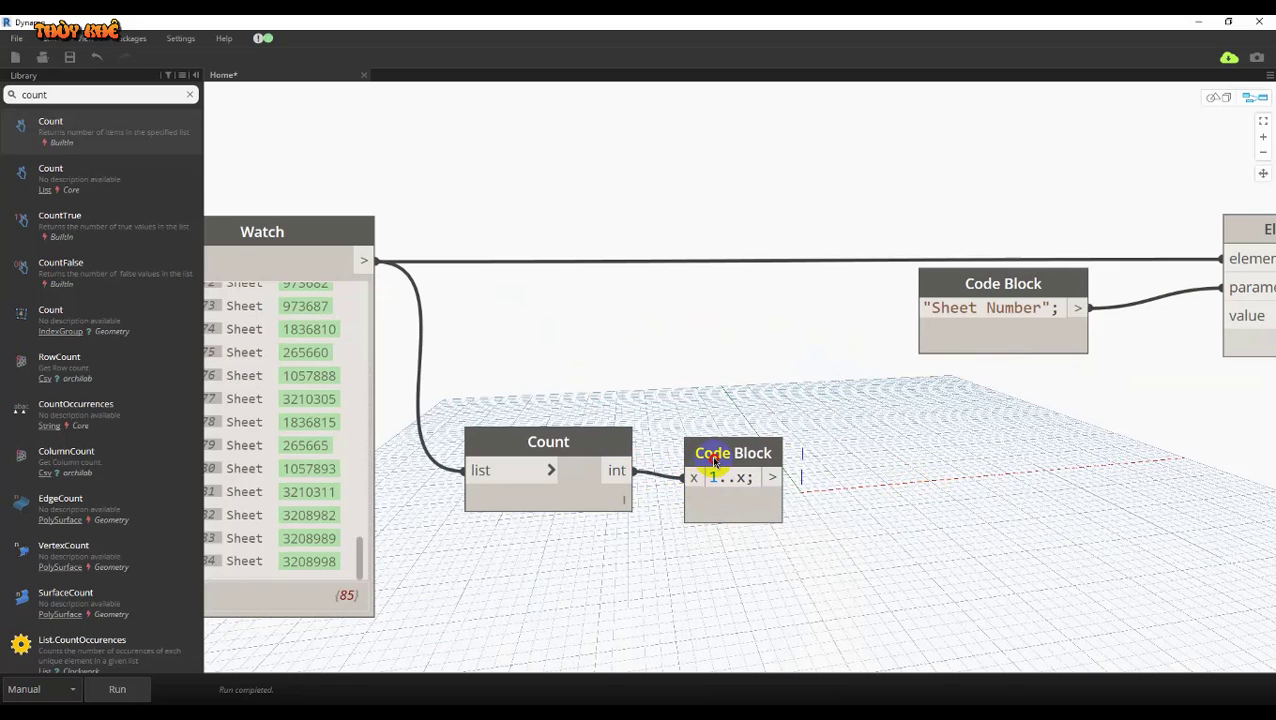
pyautogui.click(705, 480)
# Pan the canvas and search the library for 'string from obje'.
pyautogui.scroll(1, 710, 478)
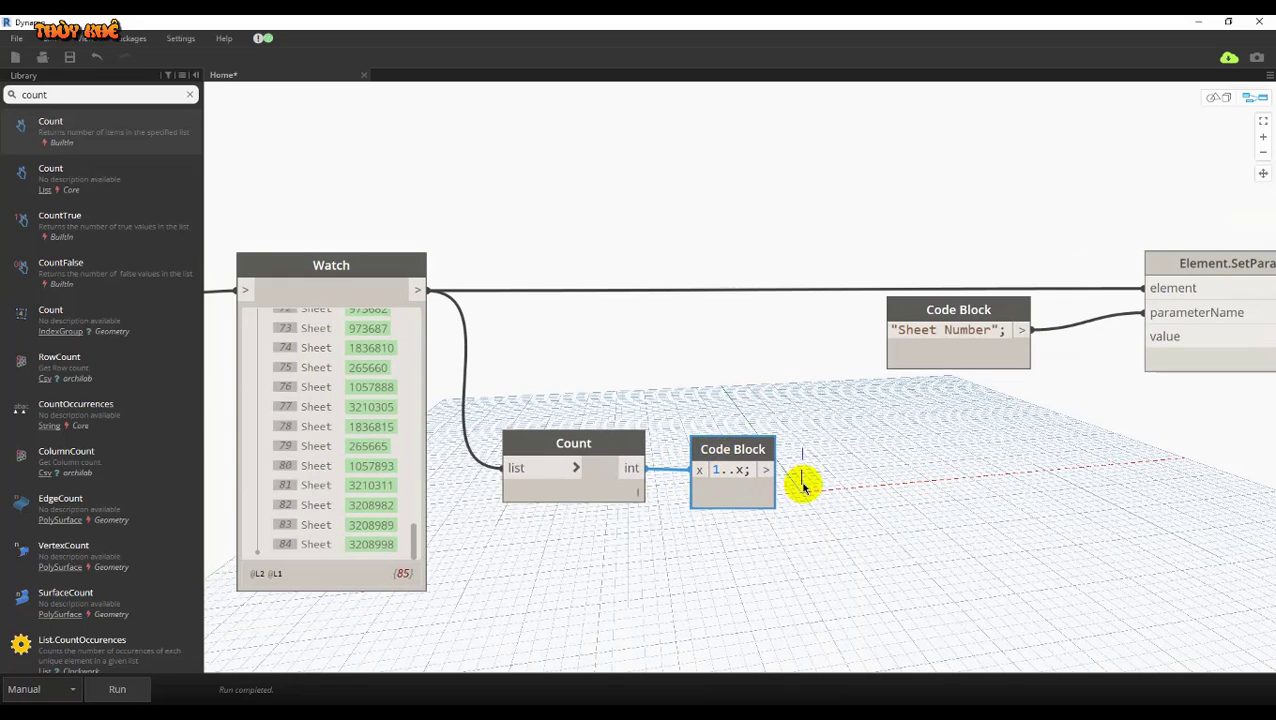
pyautogui.moveTo(806, 484); pyautogui.dragTo(782, 427, button='middle')
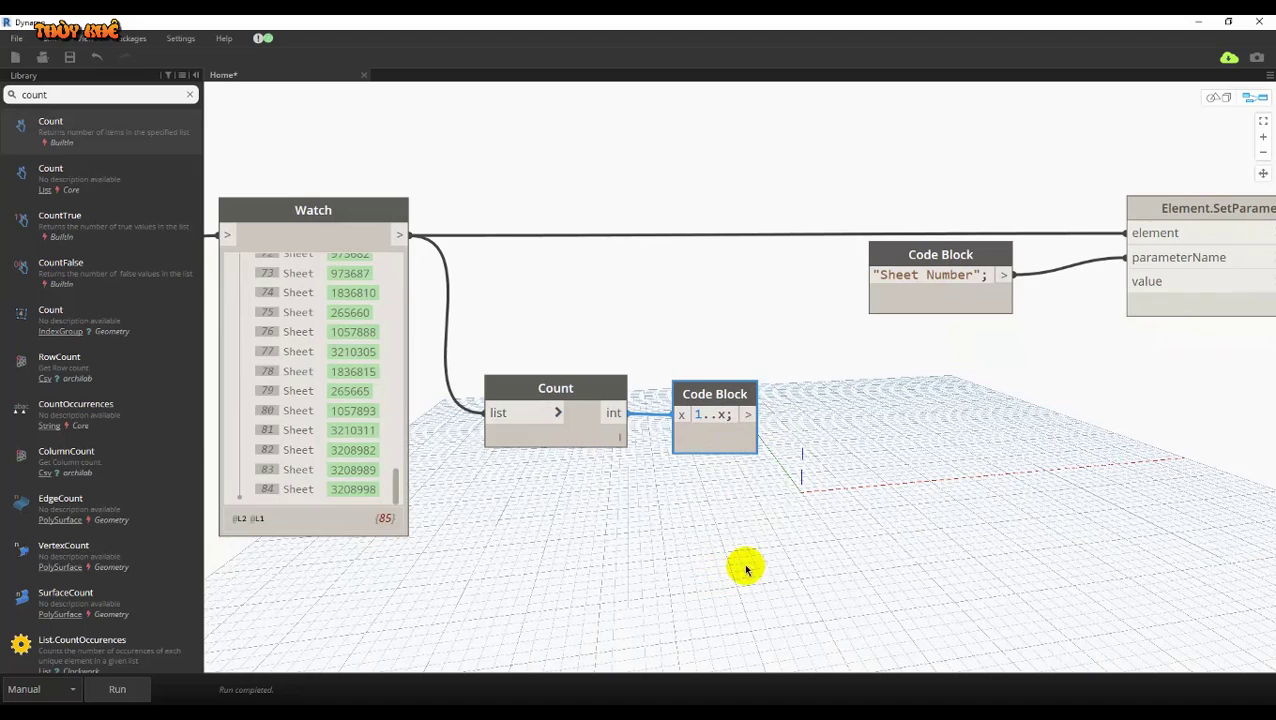
pyautogui.moveTo(977, 496); pyautogui.dragTo(915, 493, button='middle')
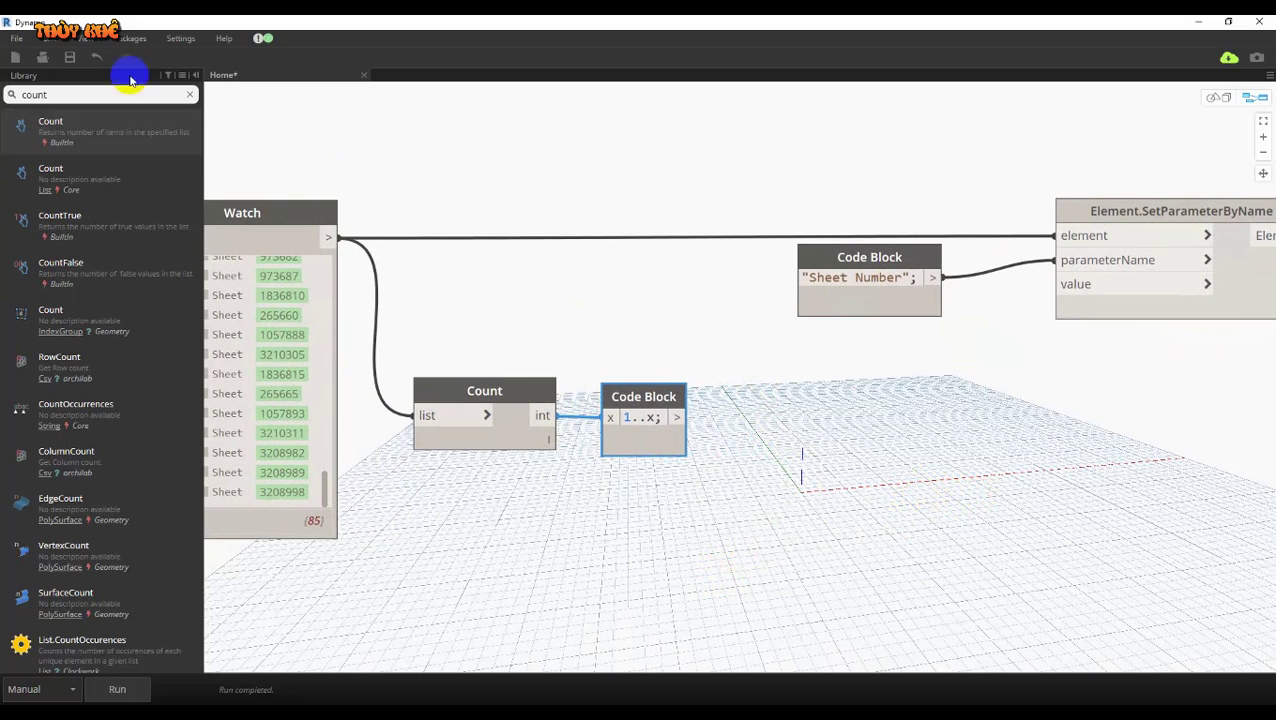
pyautogui.moveTo(71, 94); pyautogui.dragTo(8, 96)
pyautogui.write('str')
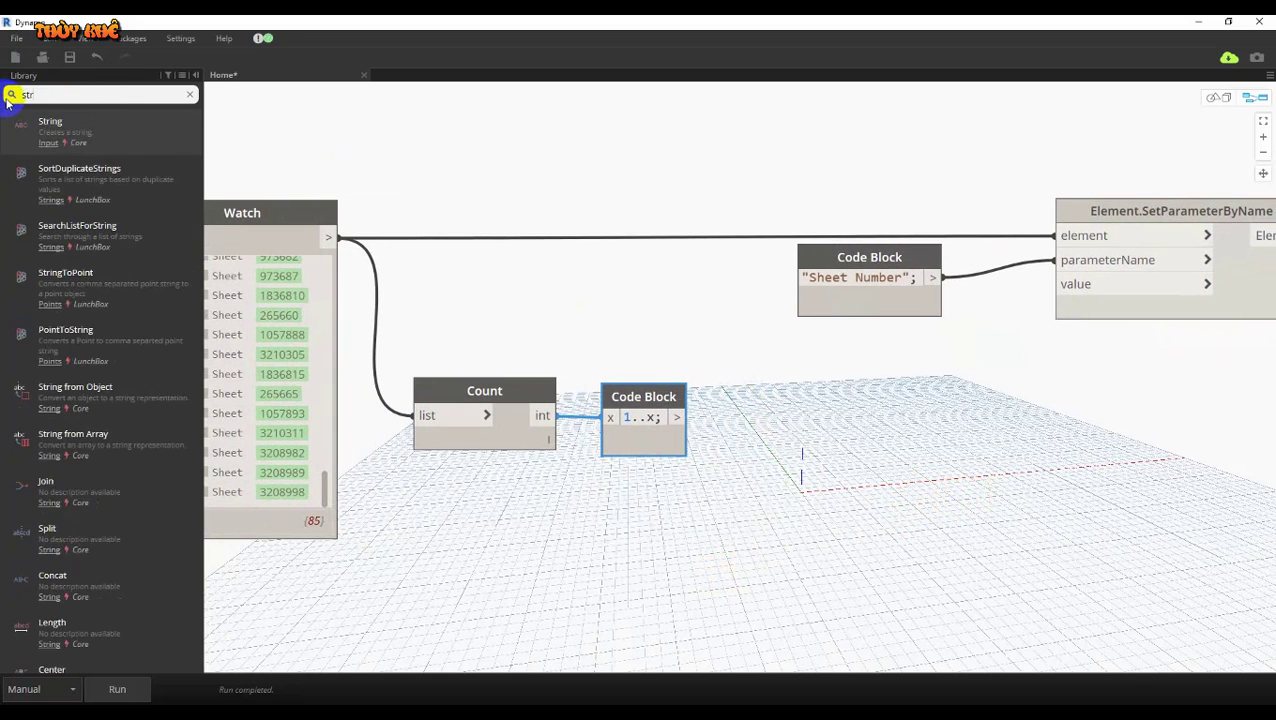
pyautogui.write('ing fro')
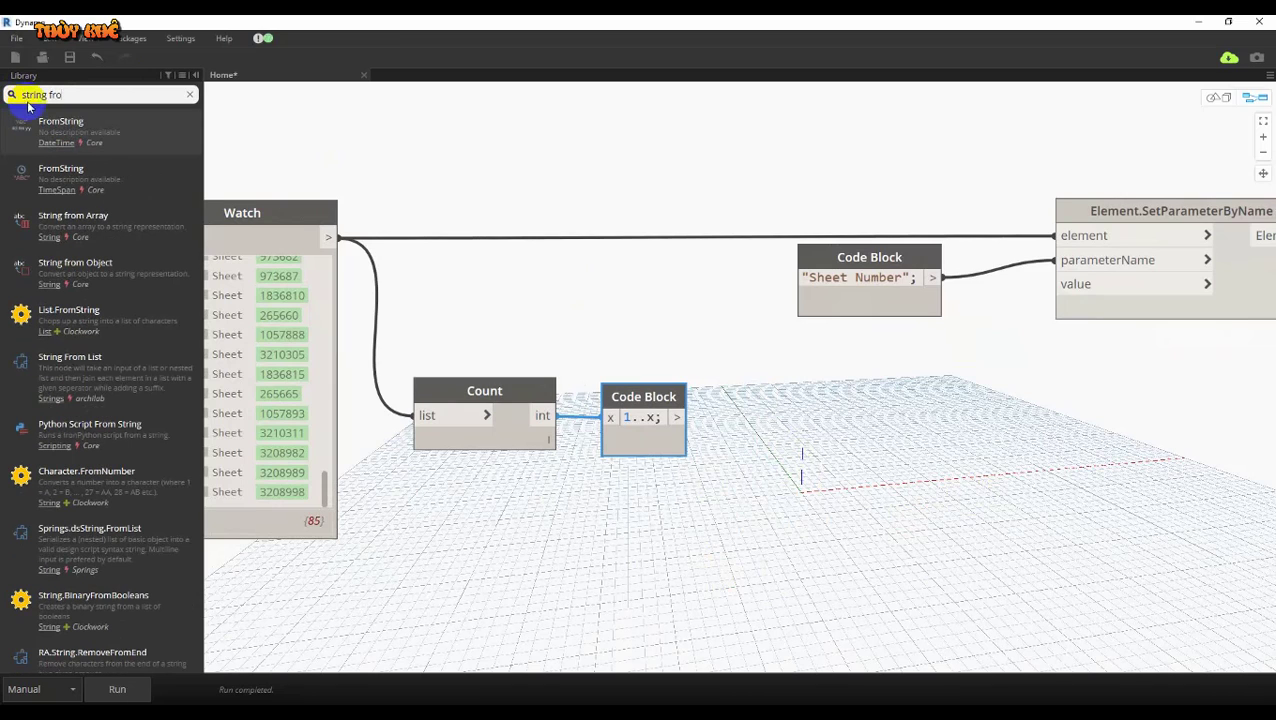
pyautogui.write('m ob')
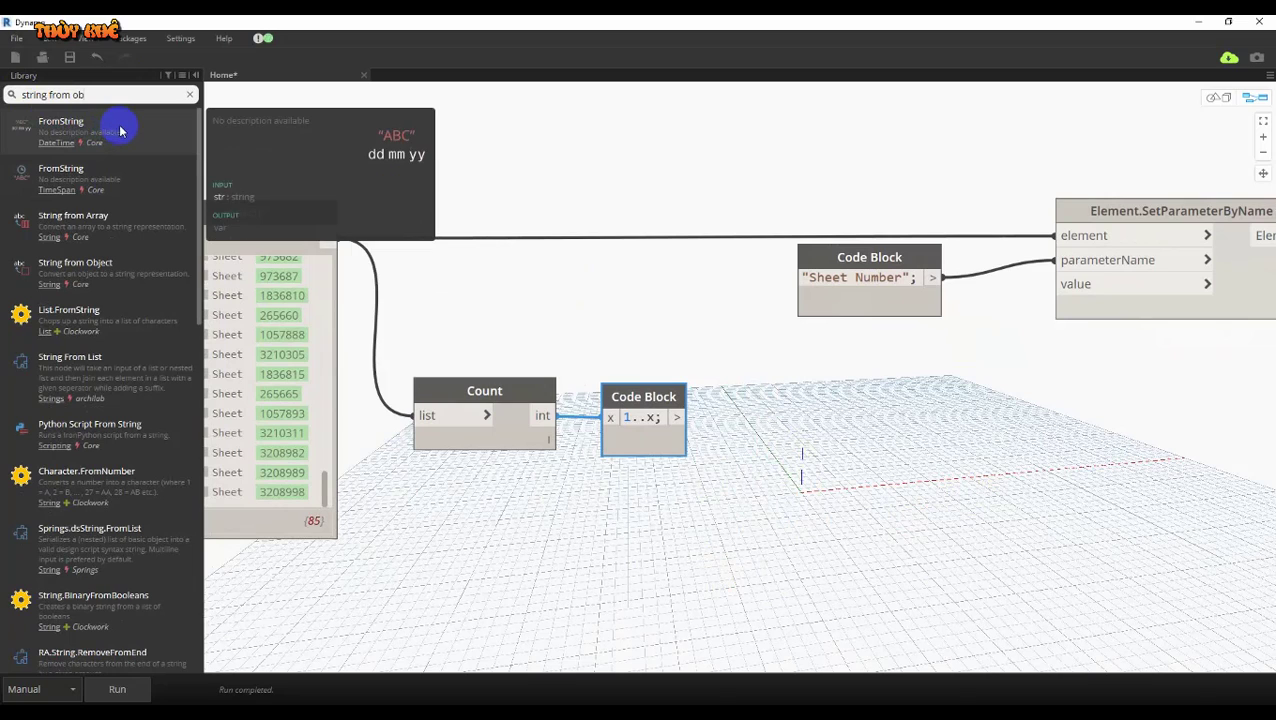
pyautogui.write('je')
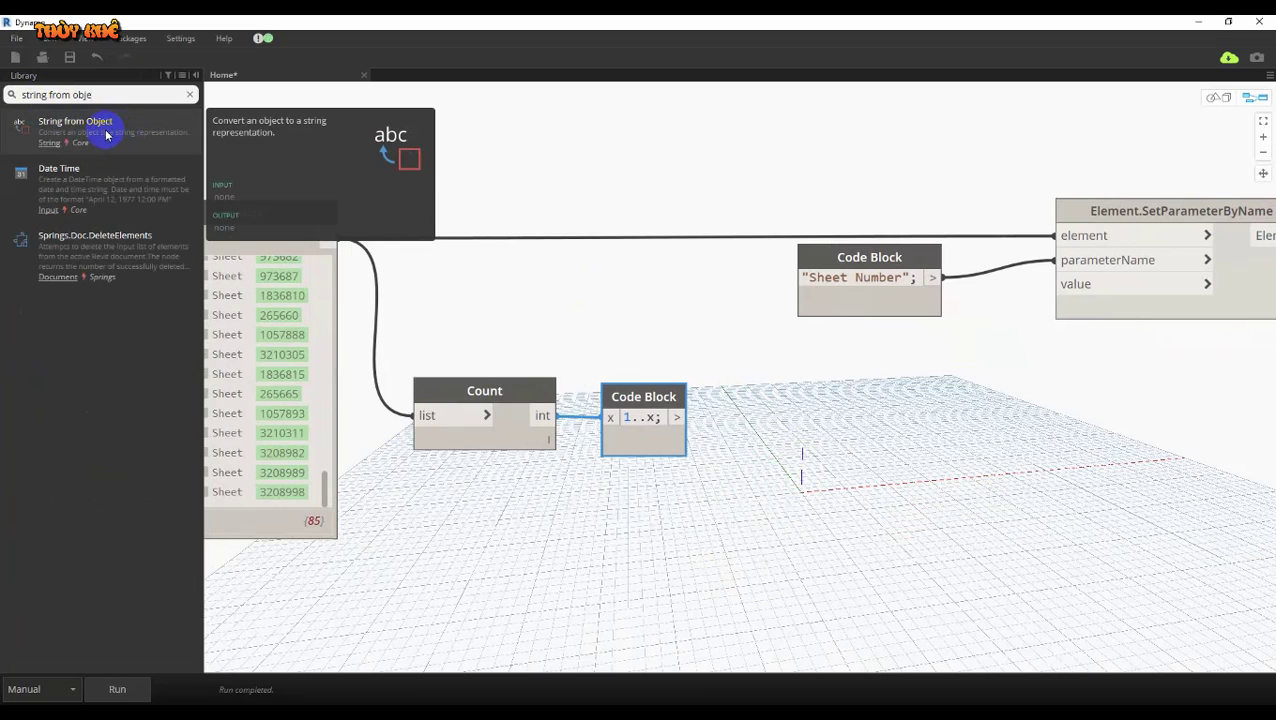
# Place a String from Object node and feed it the 1..x sequence from the Code Block.
pyautogui.click(122, 128)
pyautogui.moveTo(766, 344); pyautogui.dragTo(810, 398)
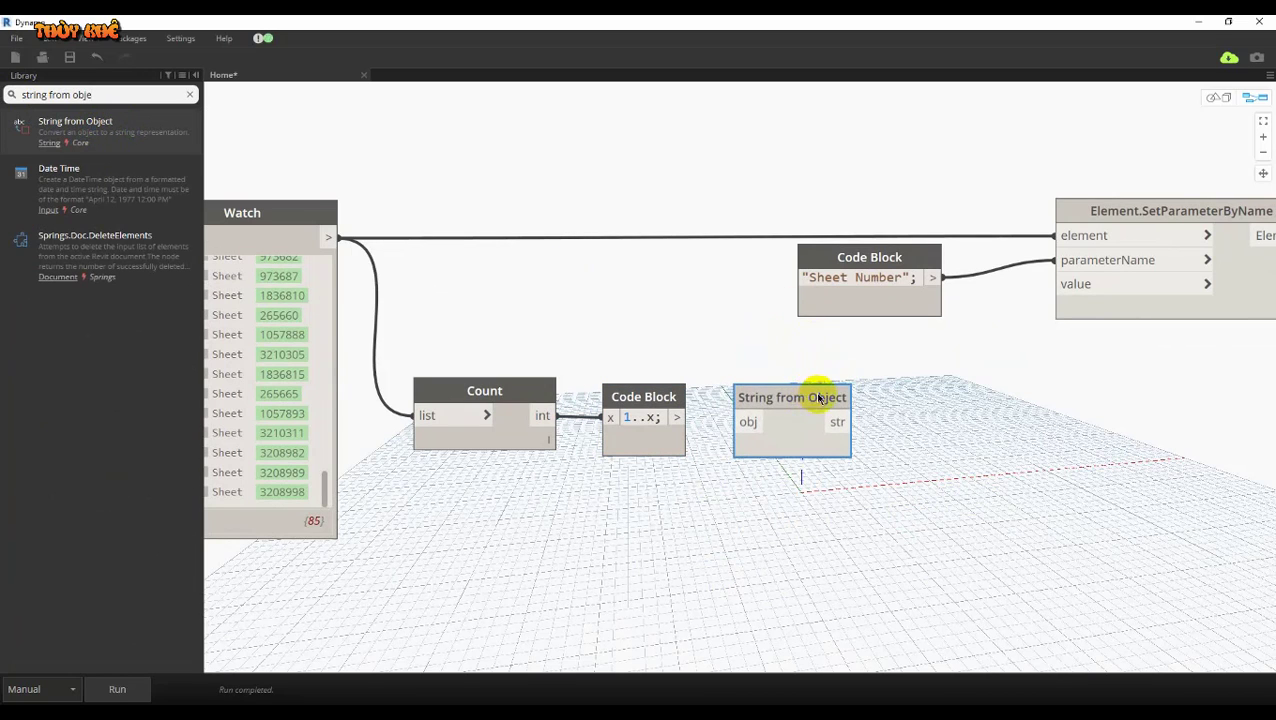
pyautogui.scroll(3, 815, 400)
pyautogui.moveTo(608, 432); pyautogui.dragTo(717, 438)
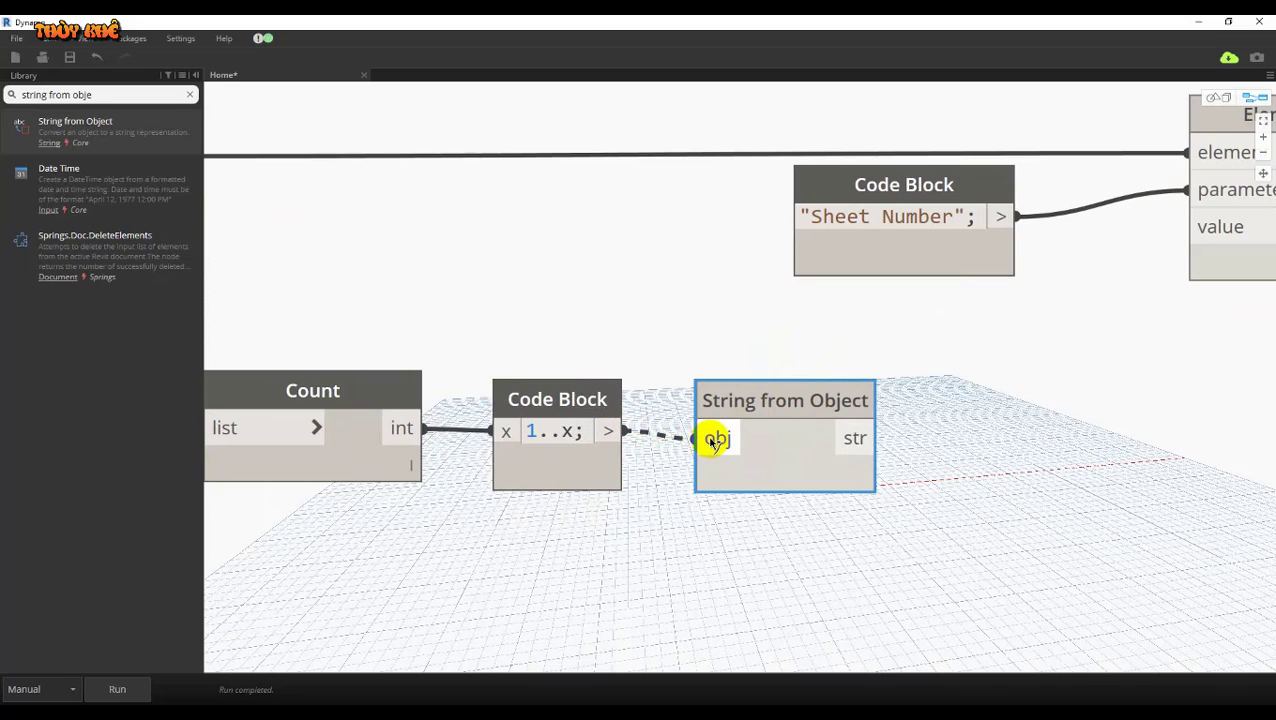
pyautogui.moveTo(770, 394); pyautogui.dragTo(768, 387)
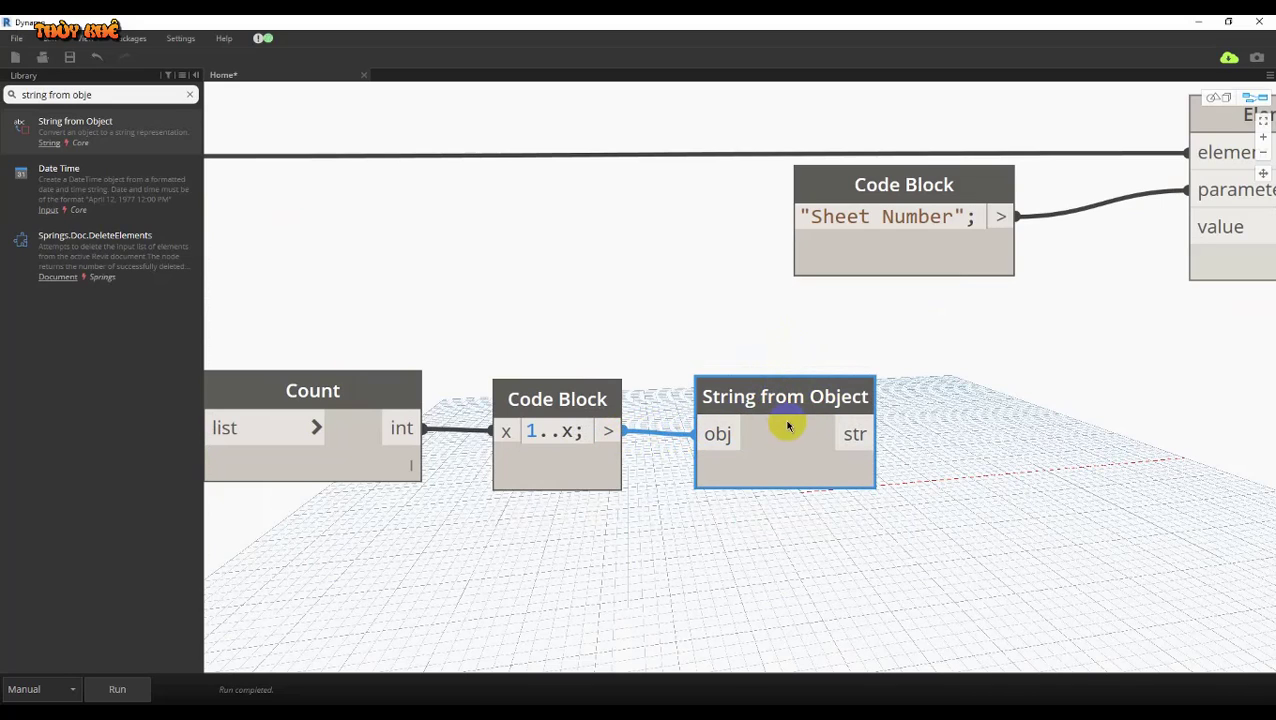
pyautogui.moveTo(911, 421); pyautogui.dragTo(820, 412, button='middle')
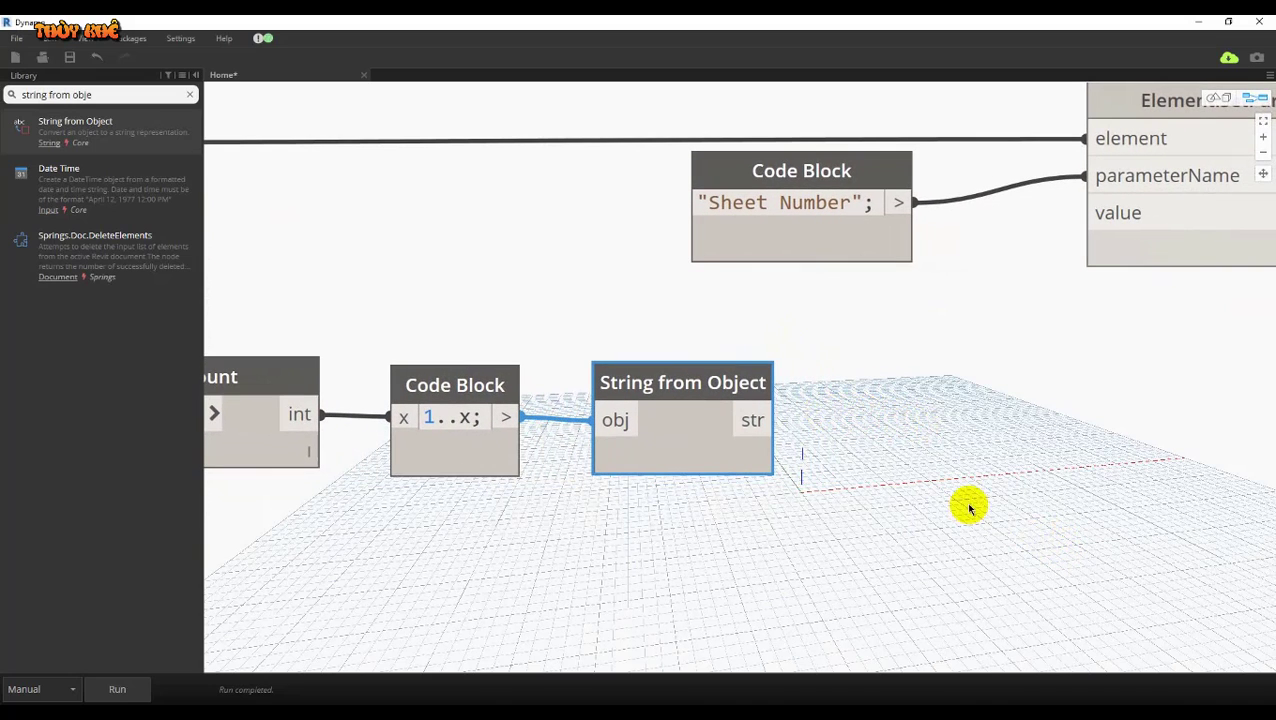
pyautogui.moveTo(94, 94); pyautogui.dragTo(5, 94)
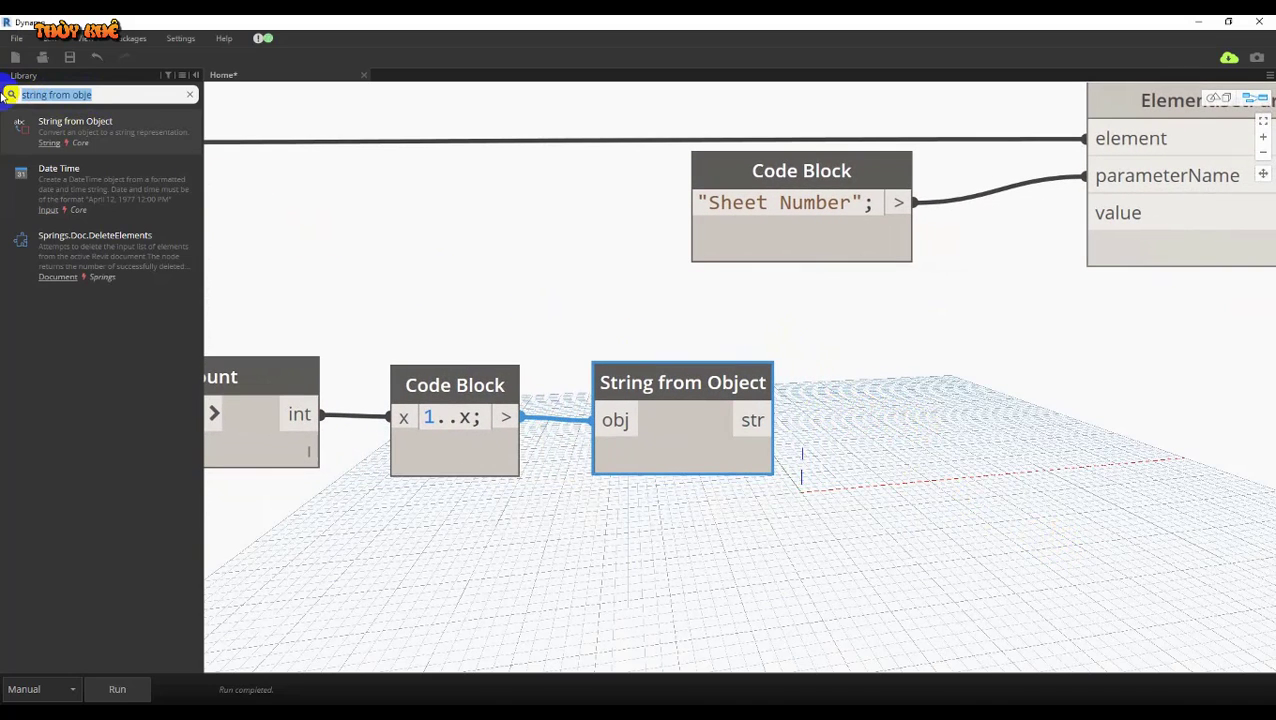
# Add a String.PadLeft node whose str input takes the String from Object output.
pyautogui.write('string.')
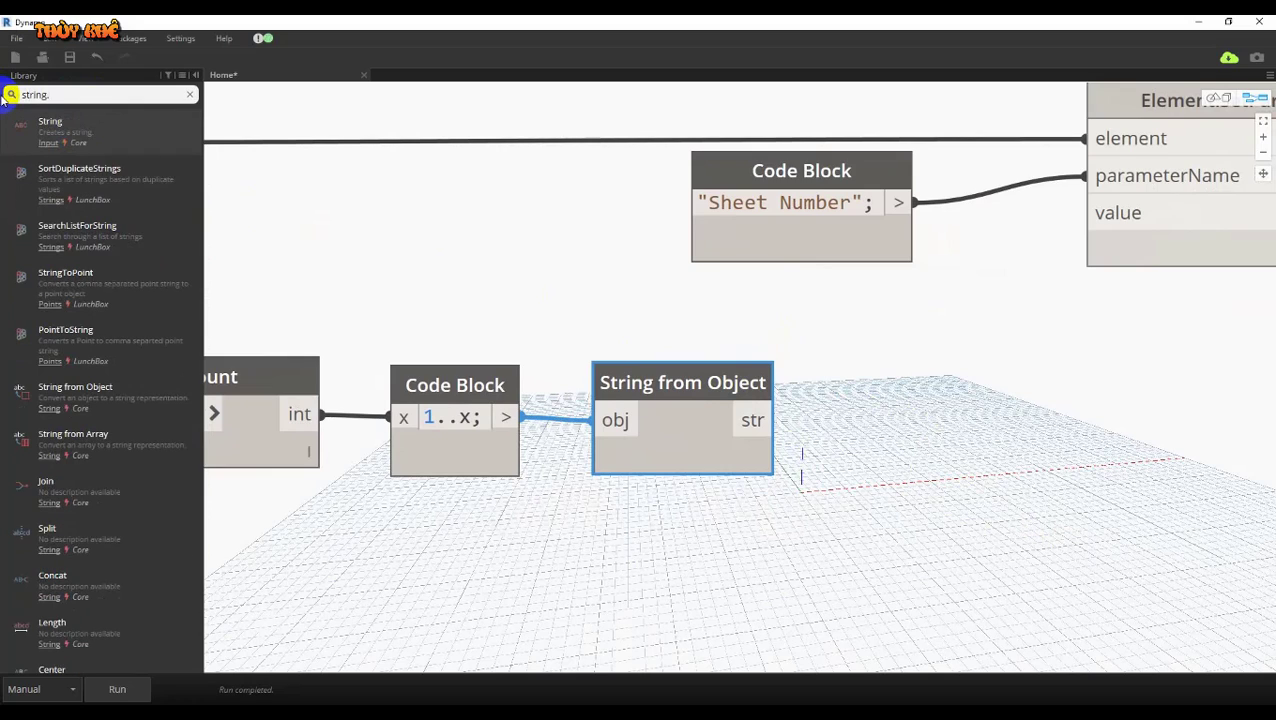
pyautogui.write('pa')
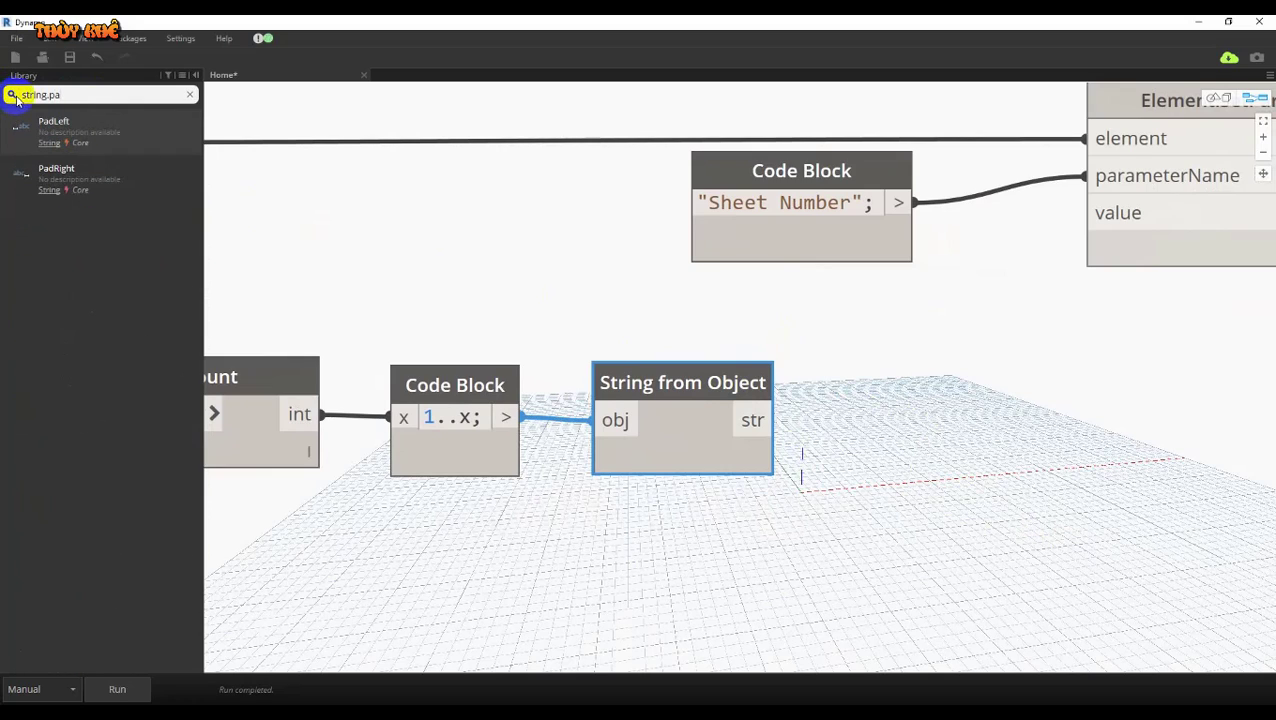
pyautogui.click(80, 122)
pyautogui.moveTo(769, 330); pyautogui.dragTo(943, 390)
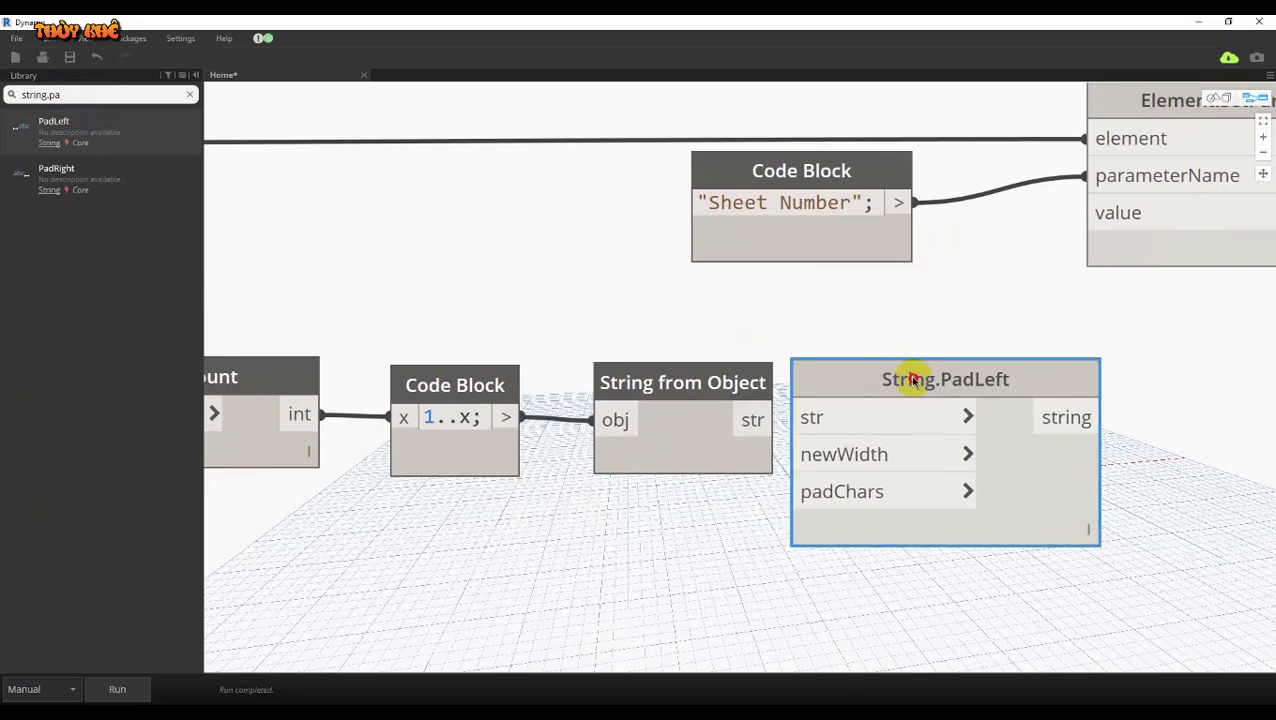
pyautogui.moveTo(880, 396)
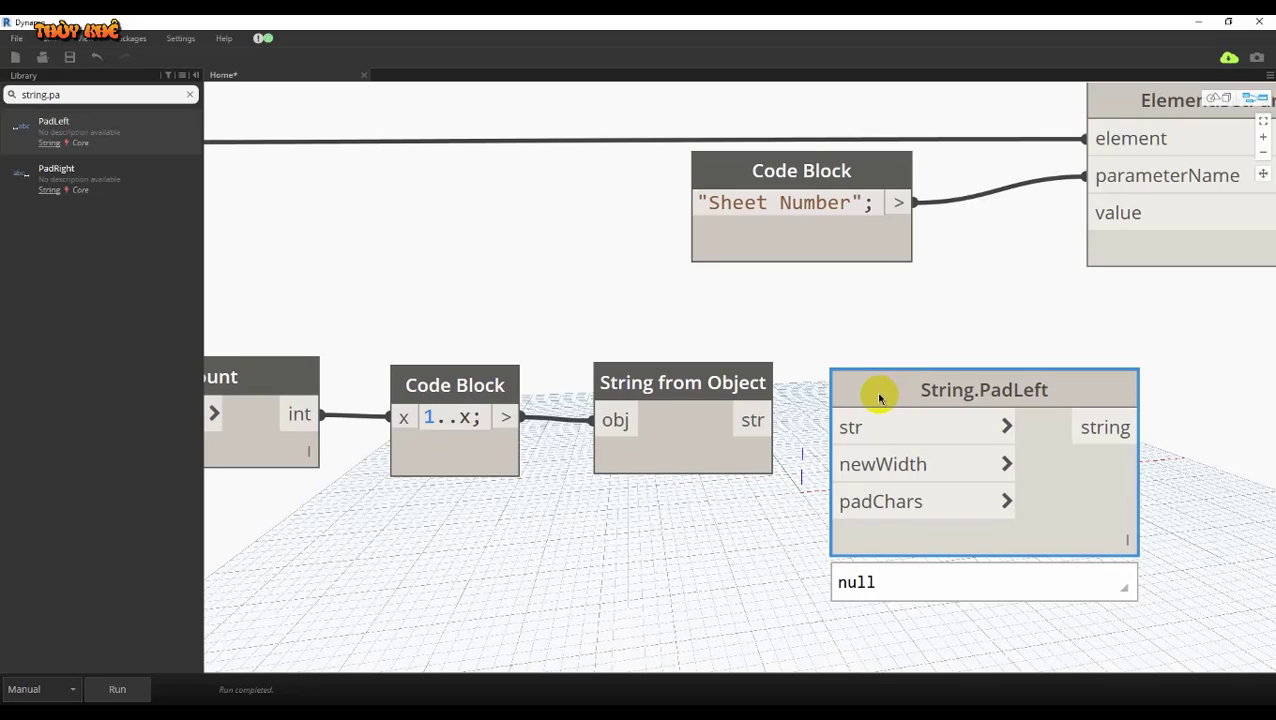
pyautogui.moveTo(722, 382); pyautogui.dragTo(711, 377)
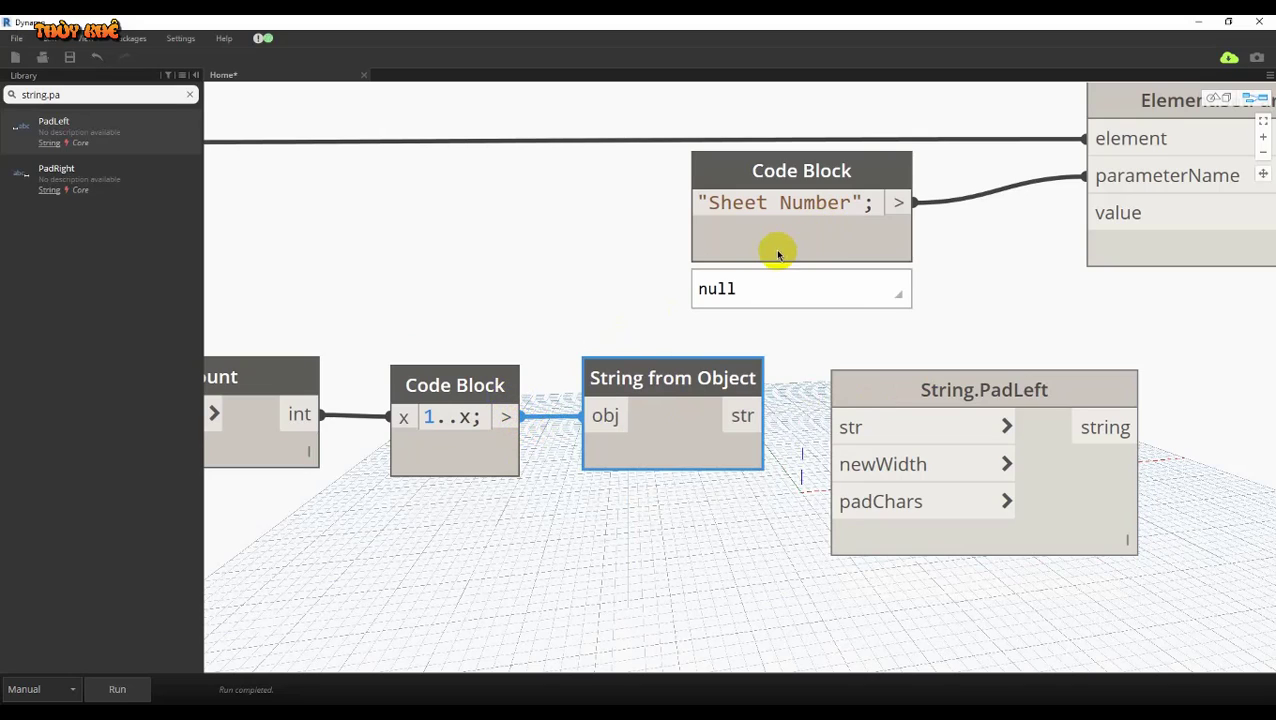
pyautogui.moveTo(801, 230)
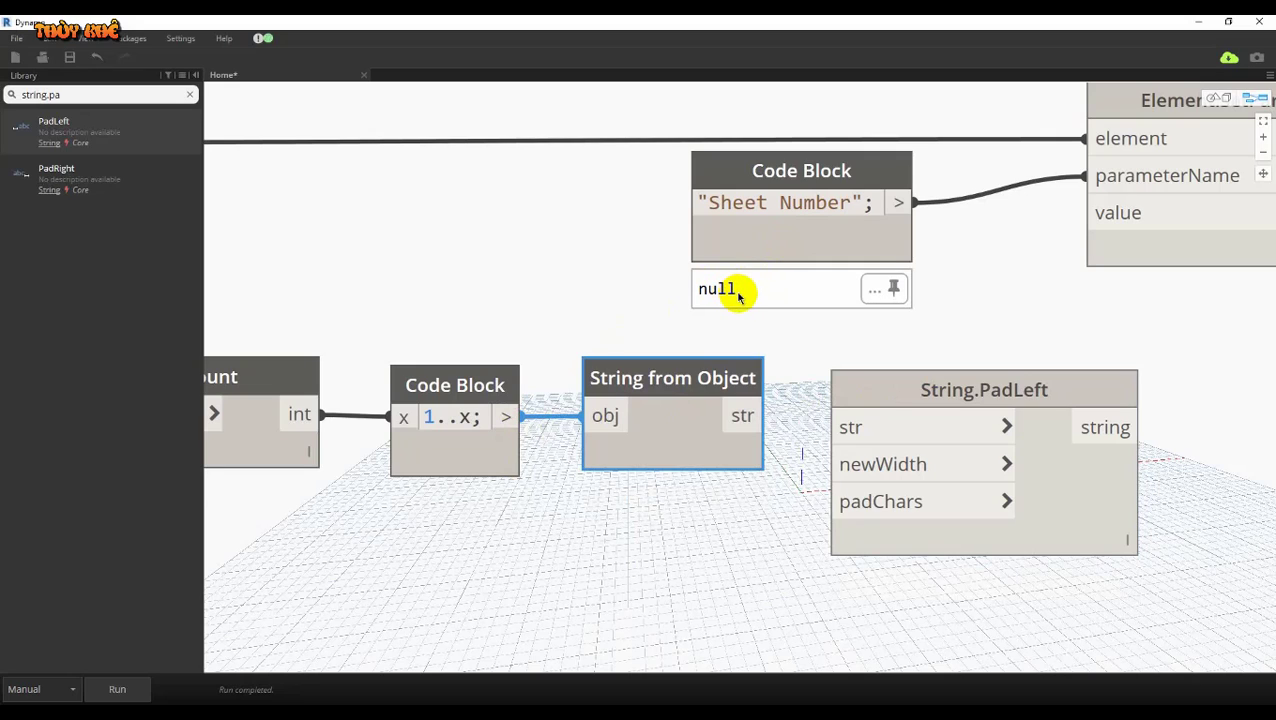
pyautogui.moveTo(890, 391); pyautogui.dragTo(906, 389)
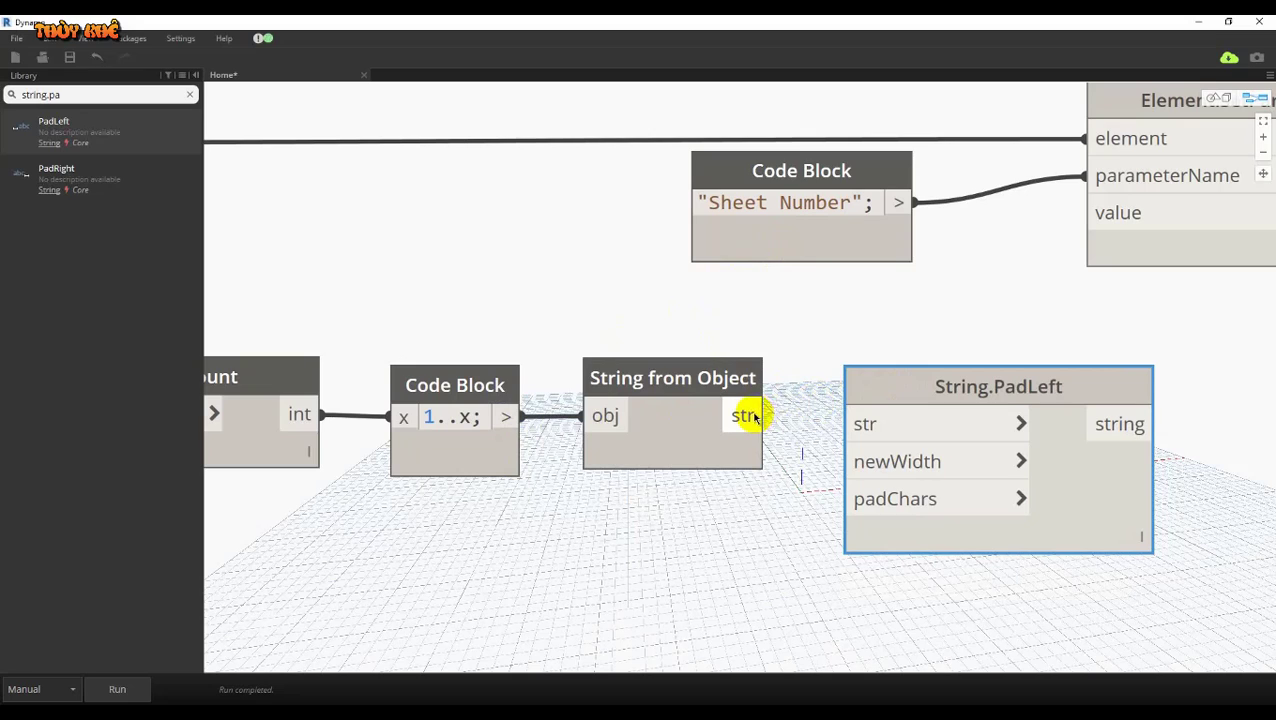
pyautogui.moveTo(750, 417); pyautogui.dragTo(866, 421)
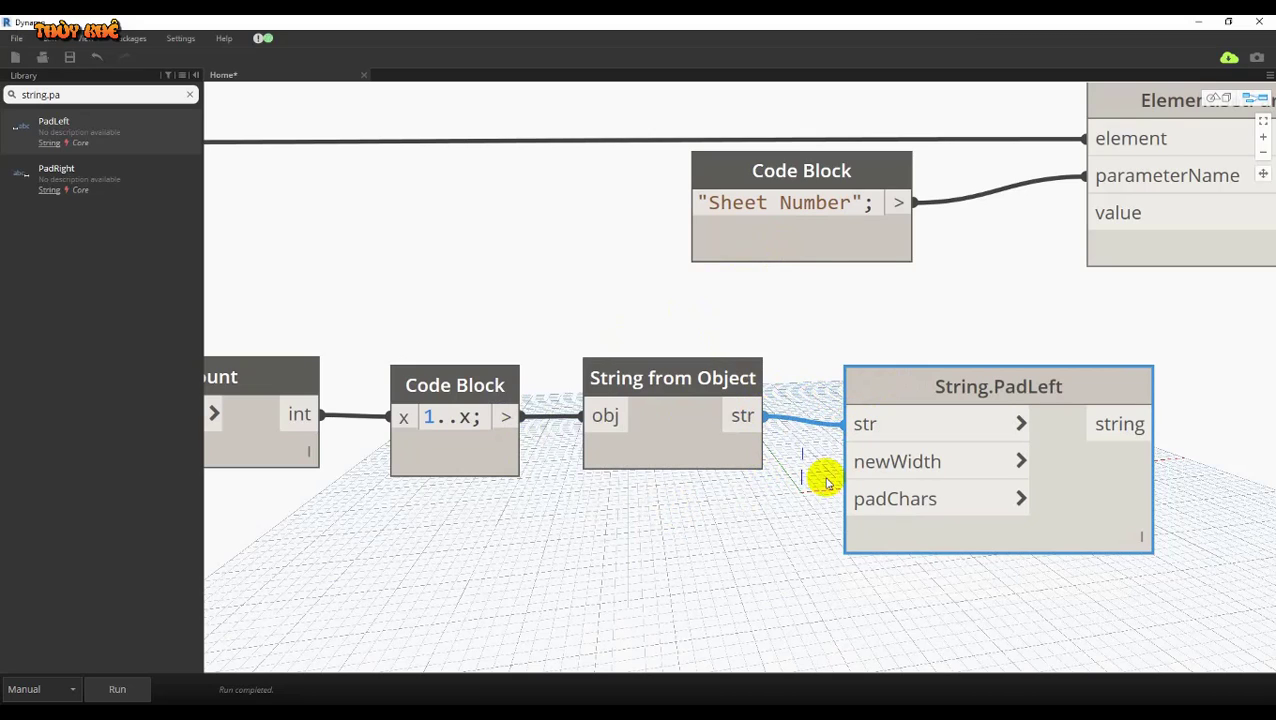
pyautogui.moveTo(897, 462)
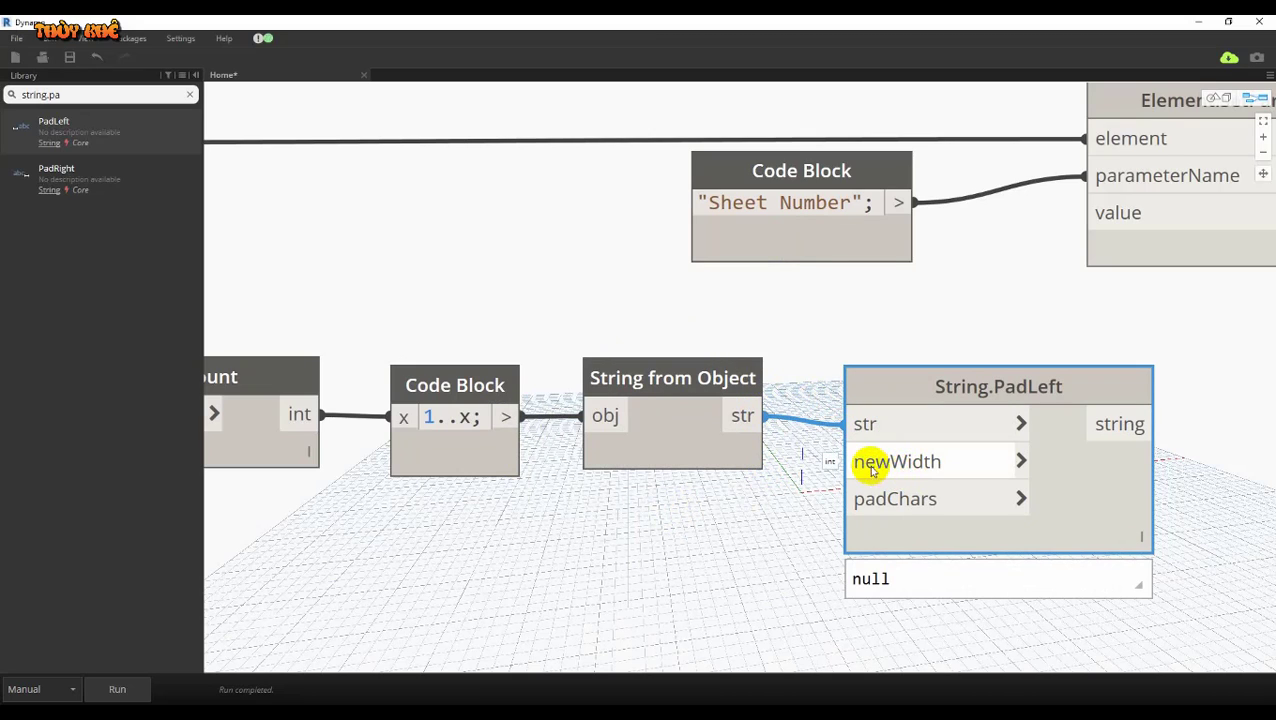
# Create a Code Block holding 3 and connect it to PadLeft's newWidth.
pyautogui.doubleClick(656, 518)
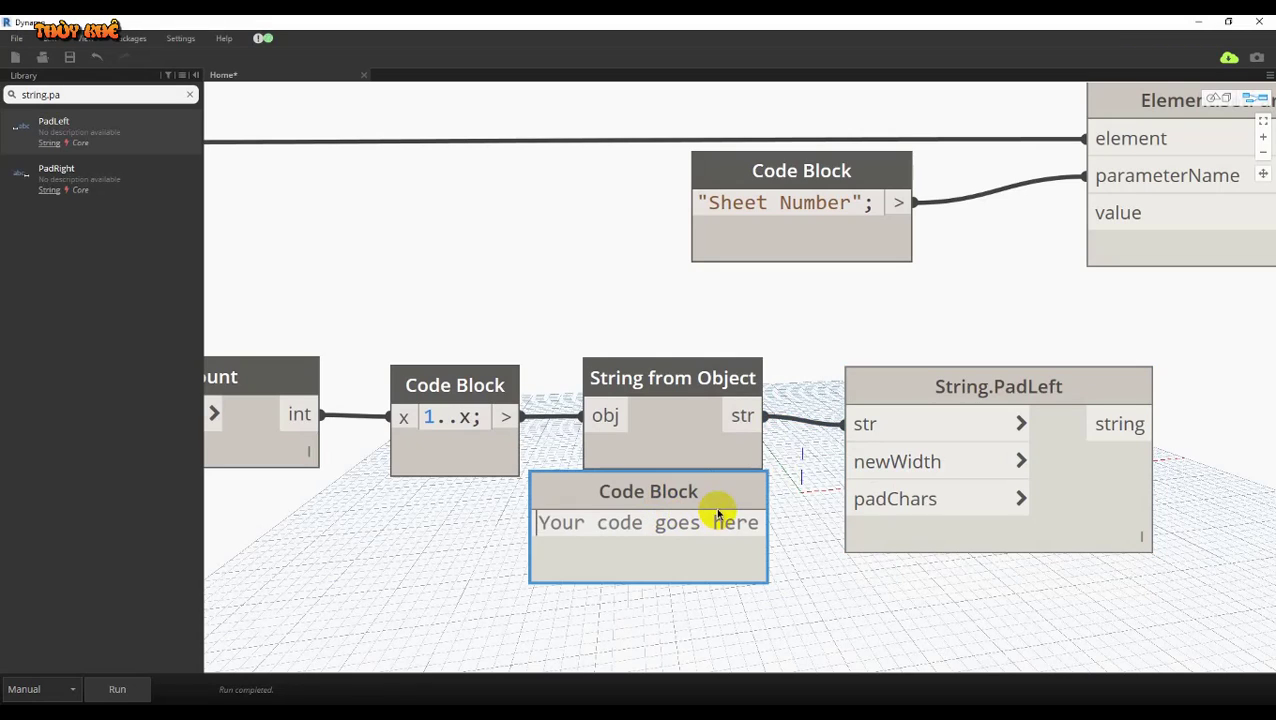
pyautogui.write('3')
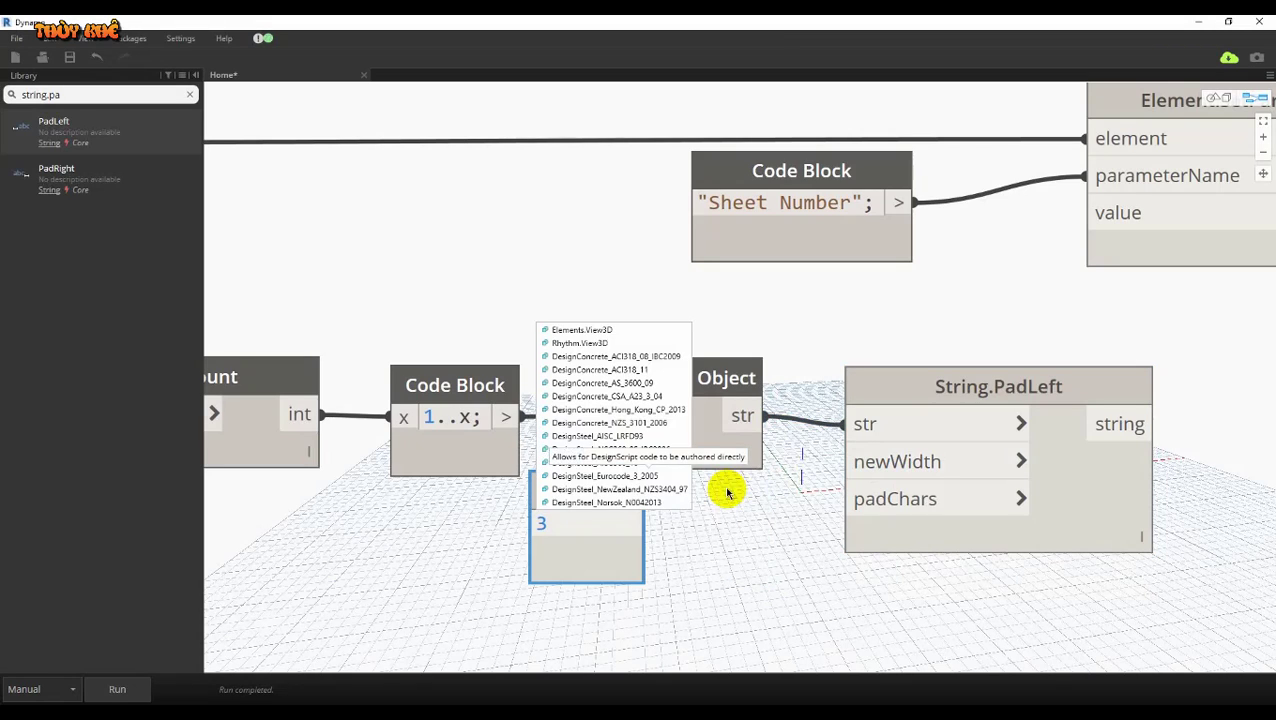
pyautogui.click(838, 572)
pyautogui.moveTo(615, 510); pyautogui.dragTo(724, 514)
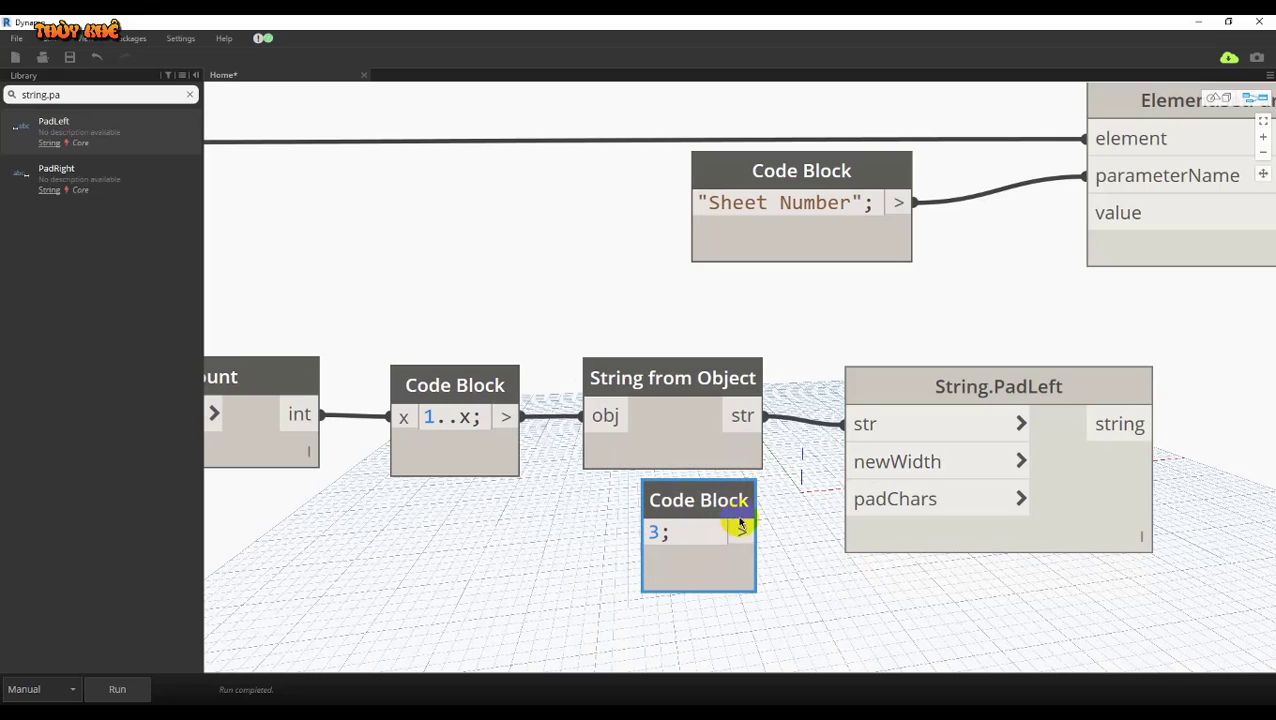
pyautogui.click(723, 531)
pyautogui.click(850, 461)
pyautogui.moveTo(808, 508); pyautogui.dragTo(788, 476, button='middle')
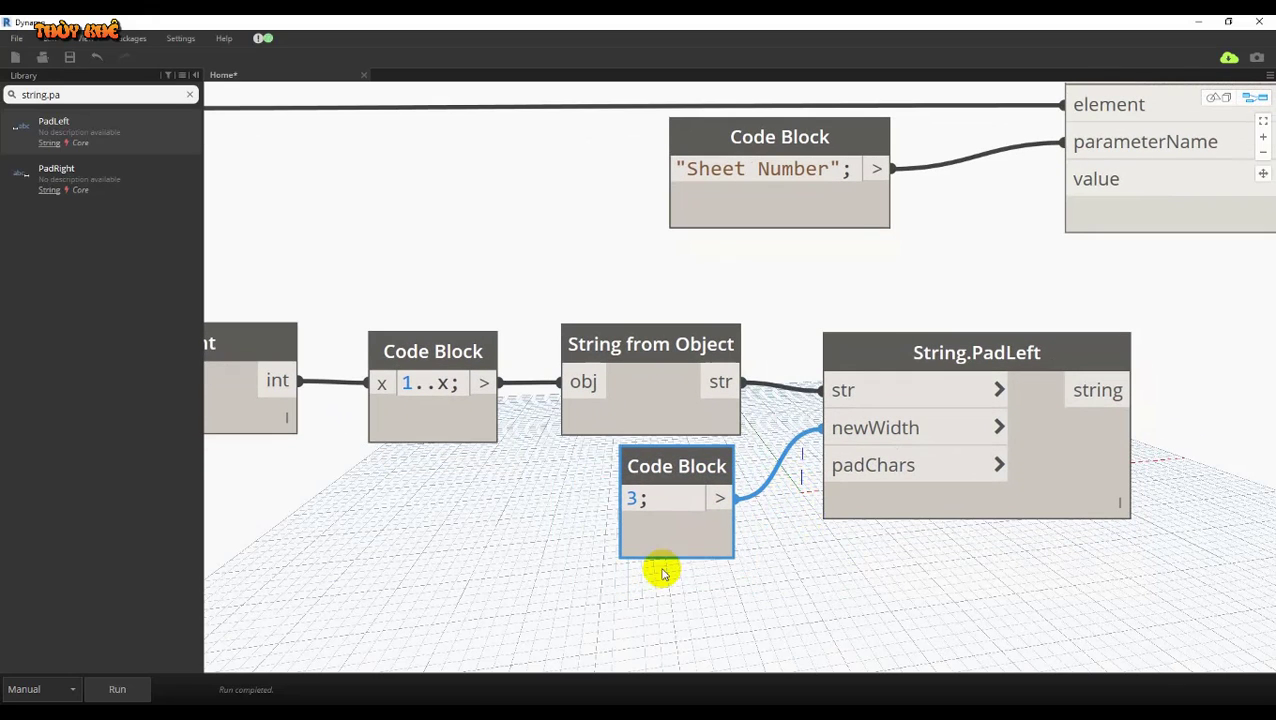
# Add a String node with value 0 and wire it to PadLeft's padChars.
pyautogui.moveTo(88, 94); pyautogui.dragTo(14, 94)
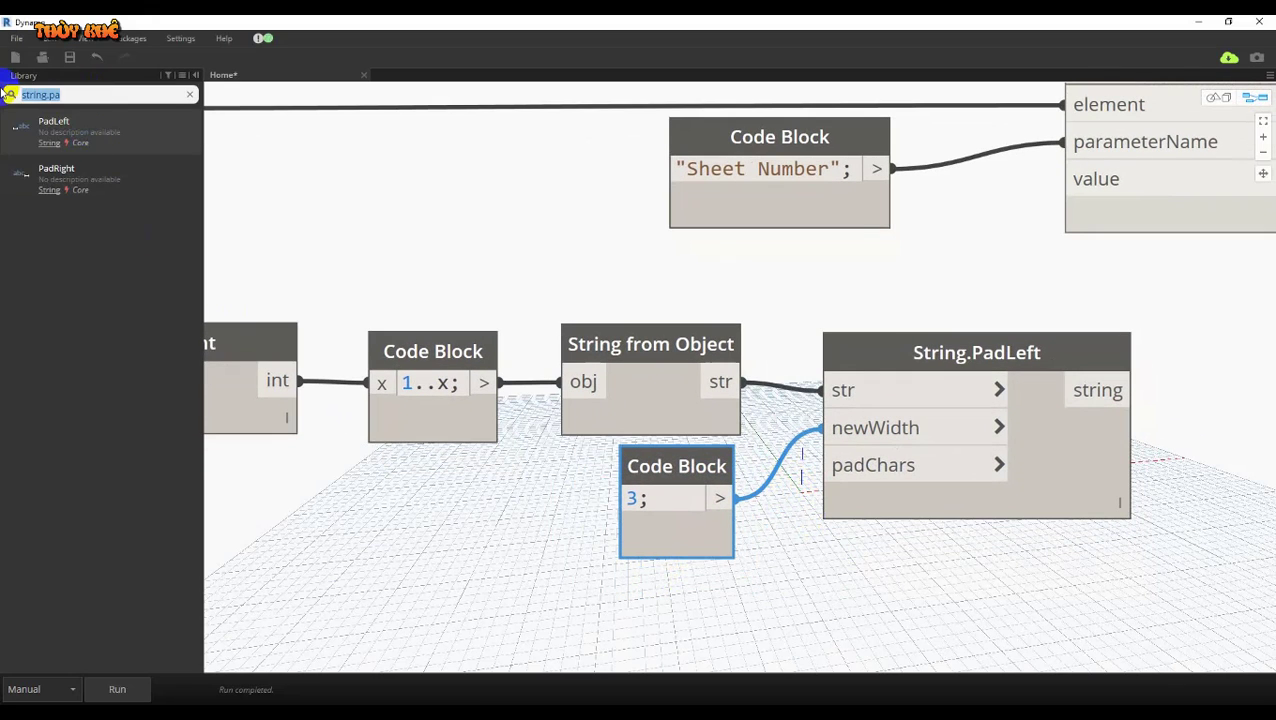
pyautogui.write('string')
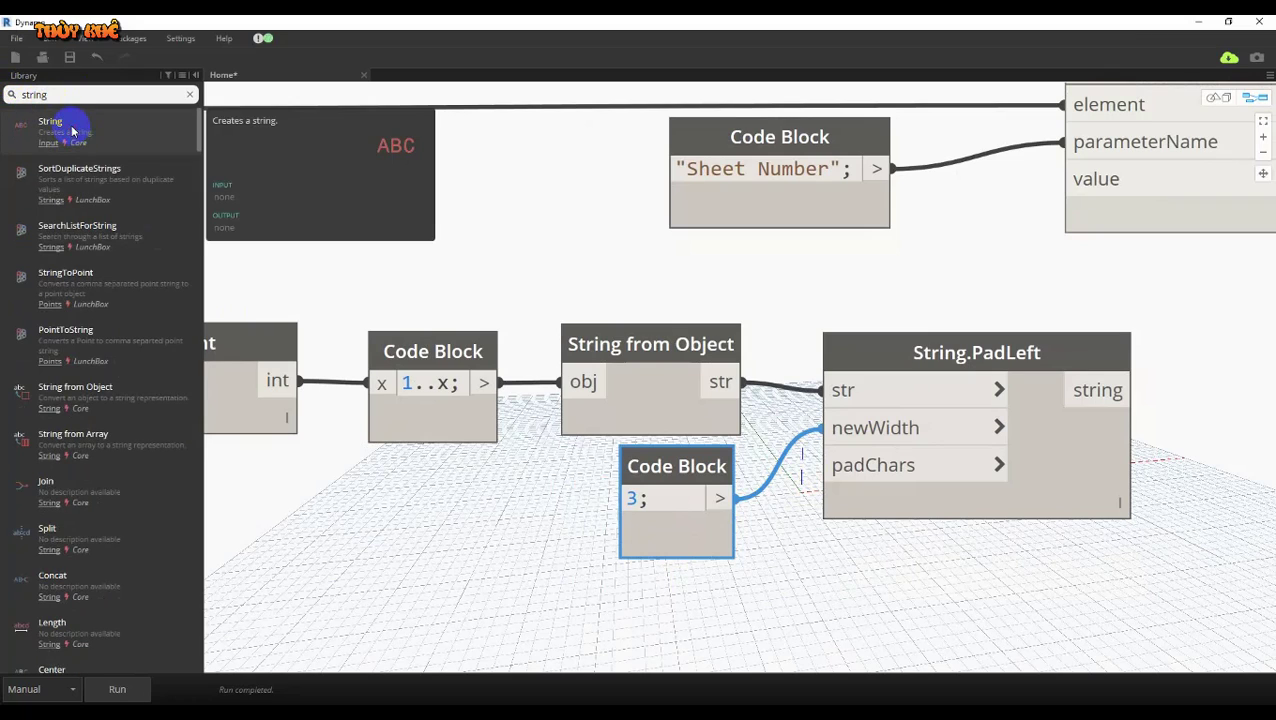
pyautogui.click(80, 122)
pyautogui.moveTo(775, 395); pyautogui.dragTo(742, 592)
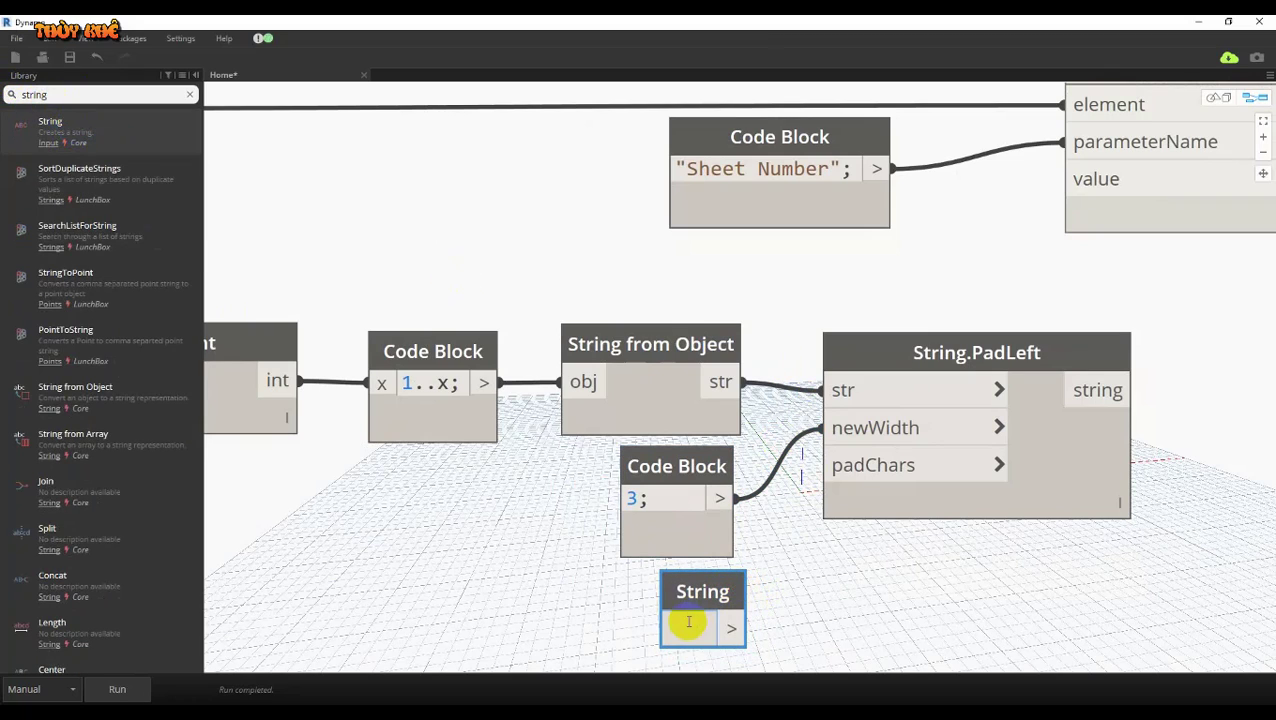
pyautogui.click(688, 623)
pyautogui.write('0')
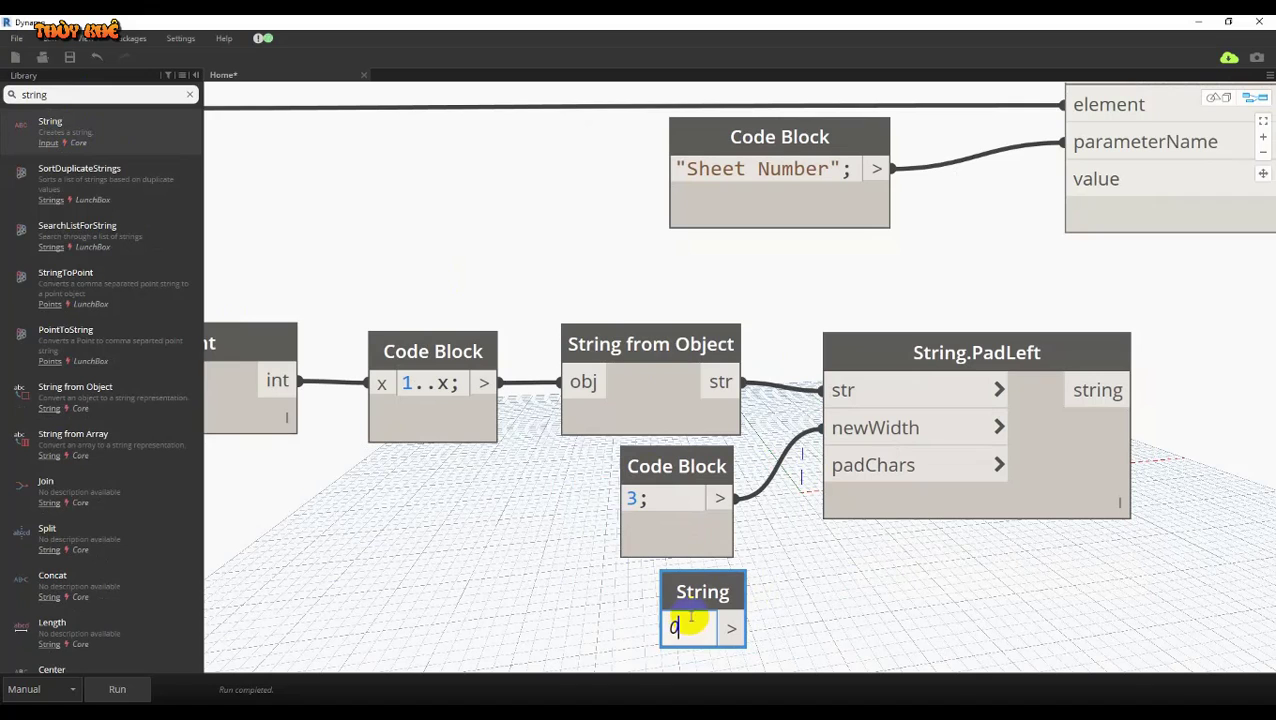
pyautogui.click(792, 612)
pyautogui.moveTo(735, 627); pyautogui.dragTo(867, 481)
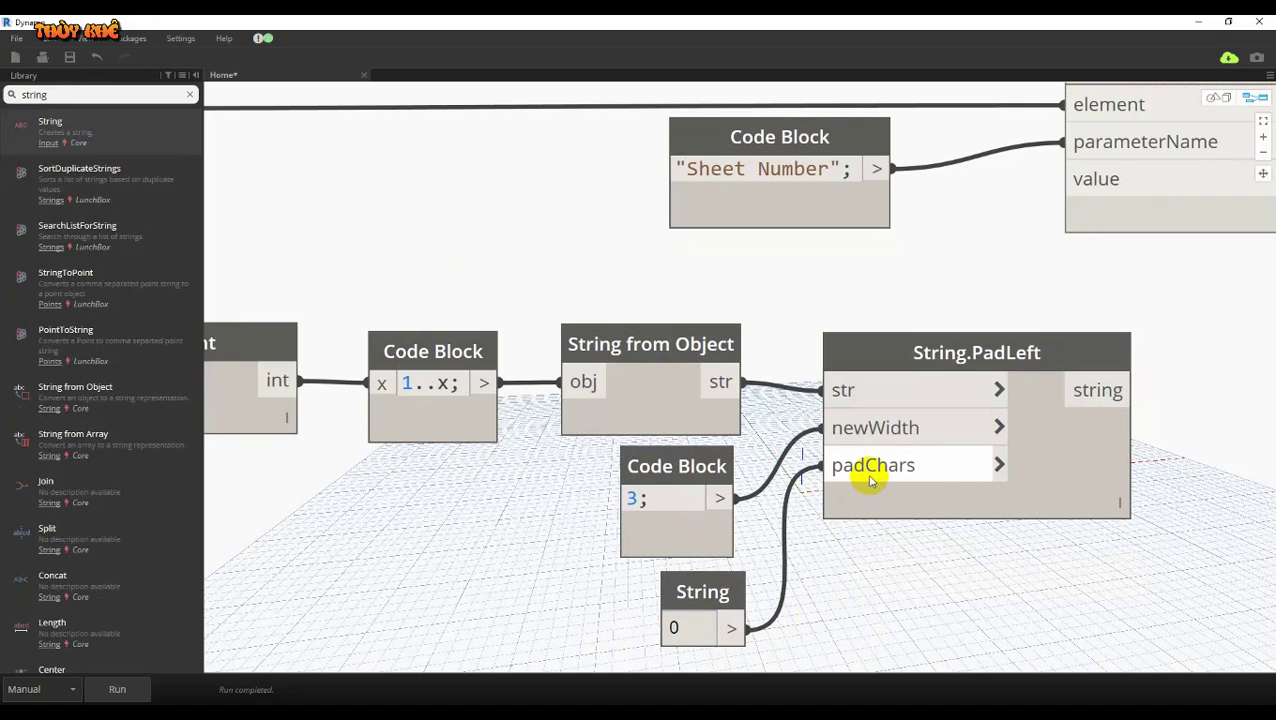
pyautogui.moveTo(1060, 470); pyautogui.dragTo(981, 444, button='middle')
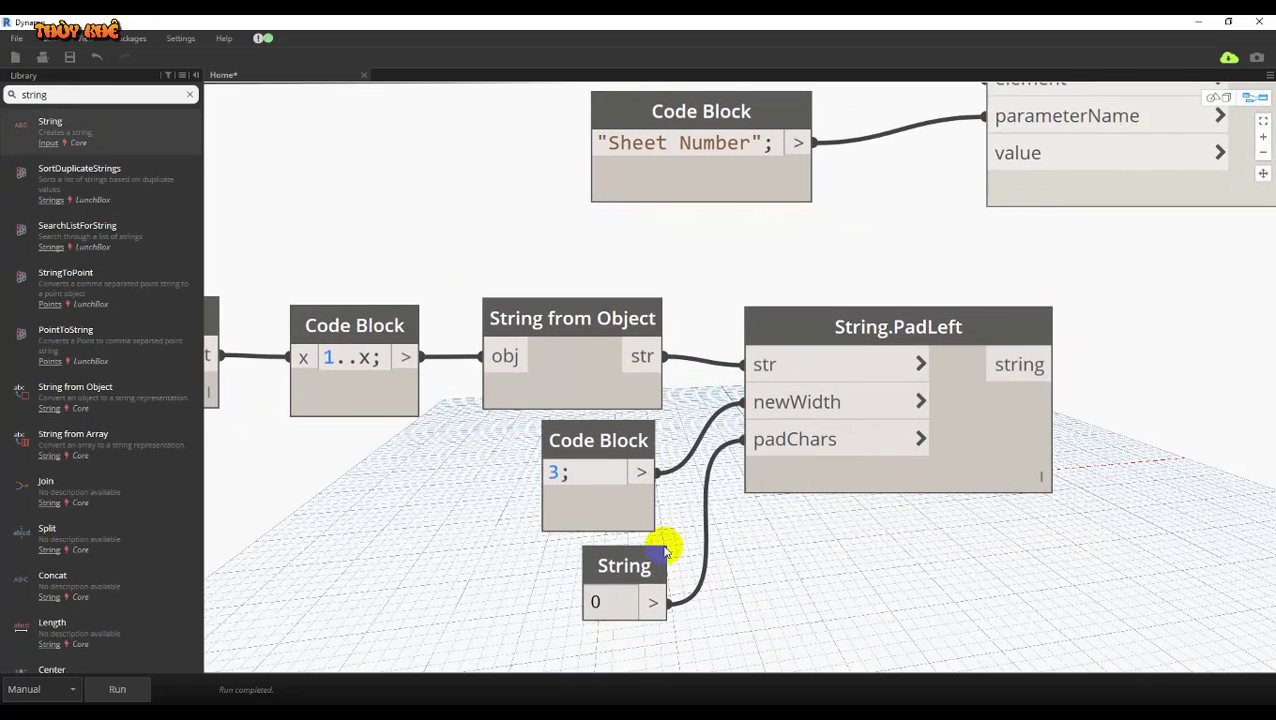
pyautogui.moveTo(663, 549); pyautogui.dragTo(655, 547)
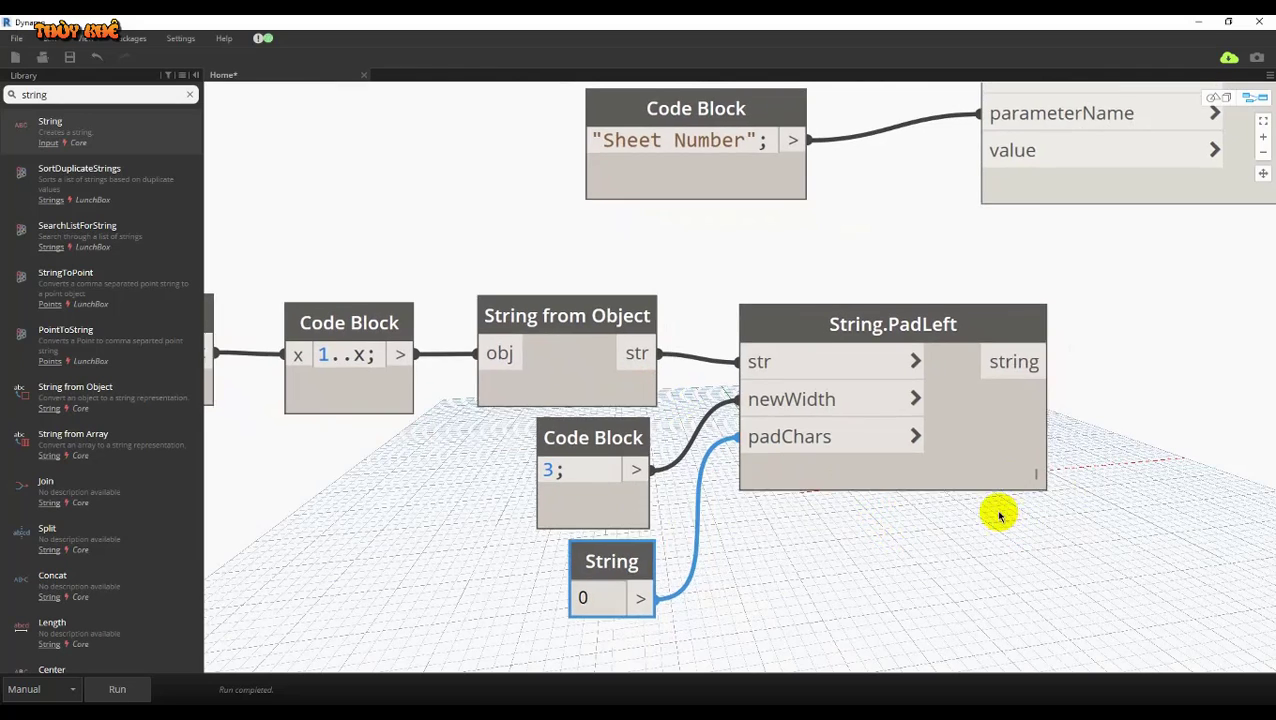
# Move the Element.SetParameterByName node further right to make room.
pyautogui.moveTo(1082, 457); pyautogui.dragTo(1011, 455, button='middle')
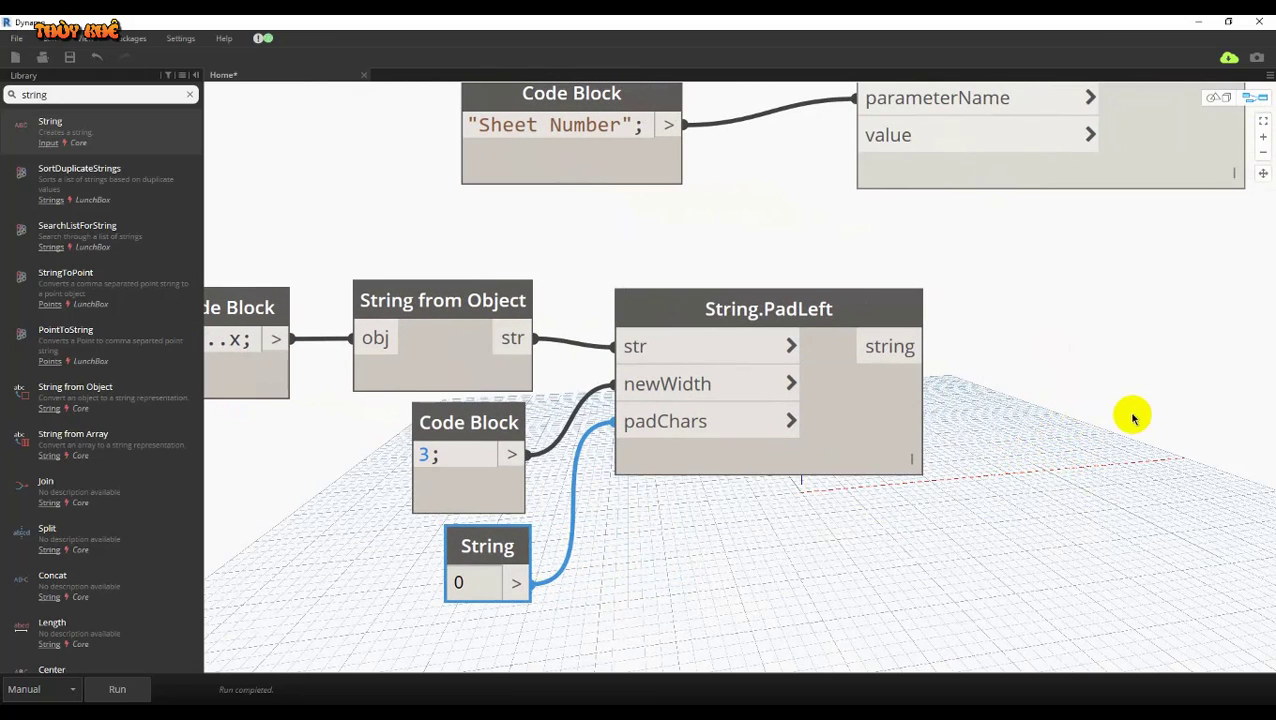
pyautogui.moveTo(1122, 415); pyautogui.dragTo(1040, 419, button='middle')
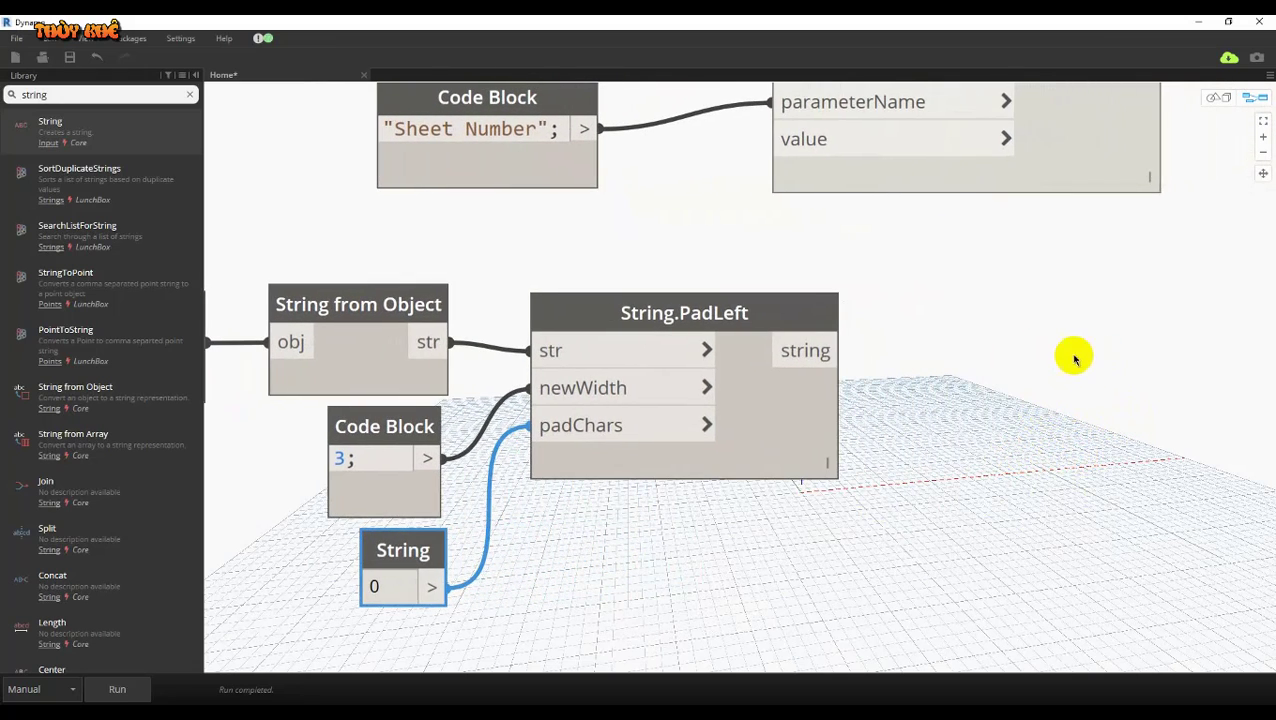
pyautogui.moveTo(1074, 356)
pyautogui.mouseDown(button='middle')
pyautogui.moveTo(1008, 253)
pyautogui.moveTo(863, 150)
pyautogui.mouseUp(button='middle')
pyautogui.moveTo(863, 150); pyautogui.dragTo(1062, 153)
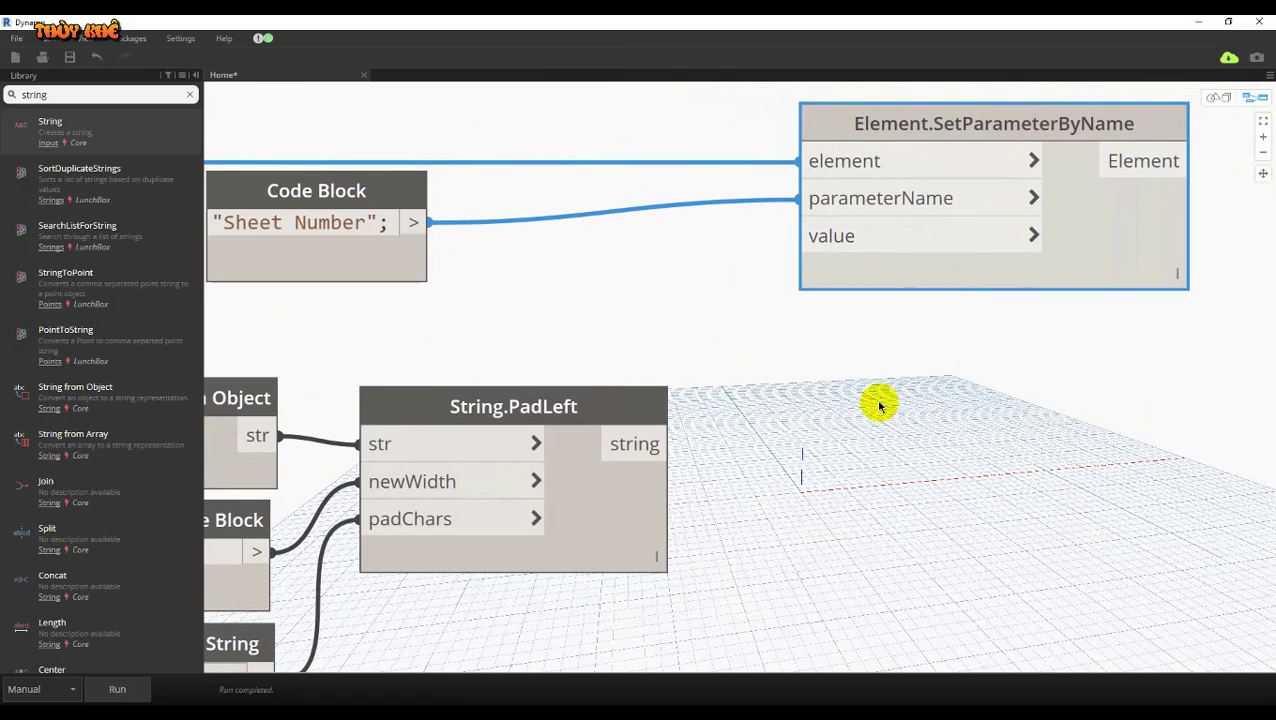
# Create a "AR-"+x Code Block fed by String.PadLeft's padded strings.
pyautogui.doubleClick(922, 370)
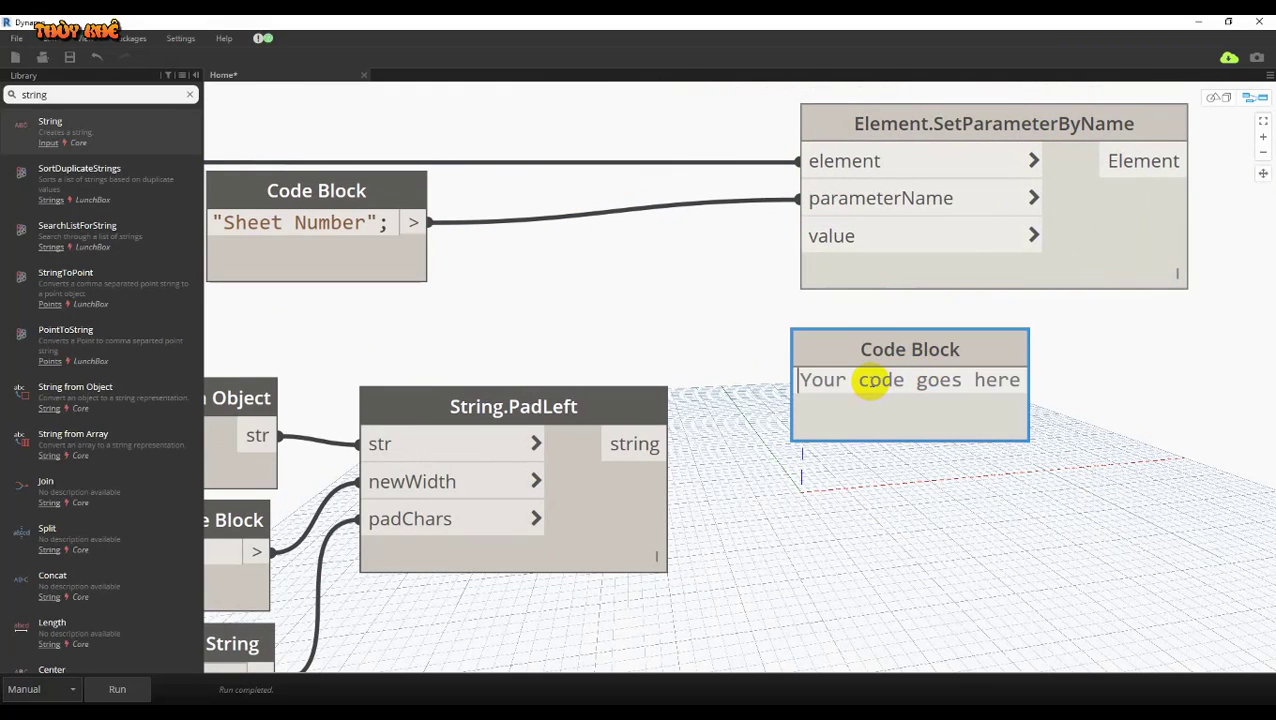
pyautogui.write('"AR-"+')
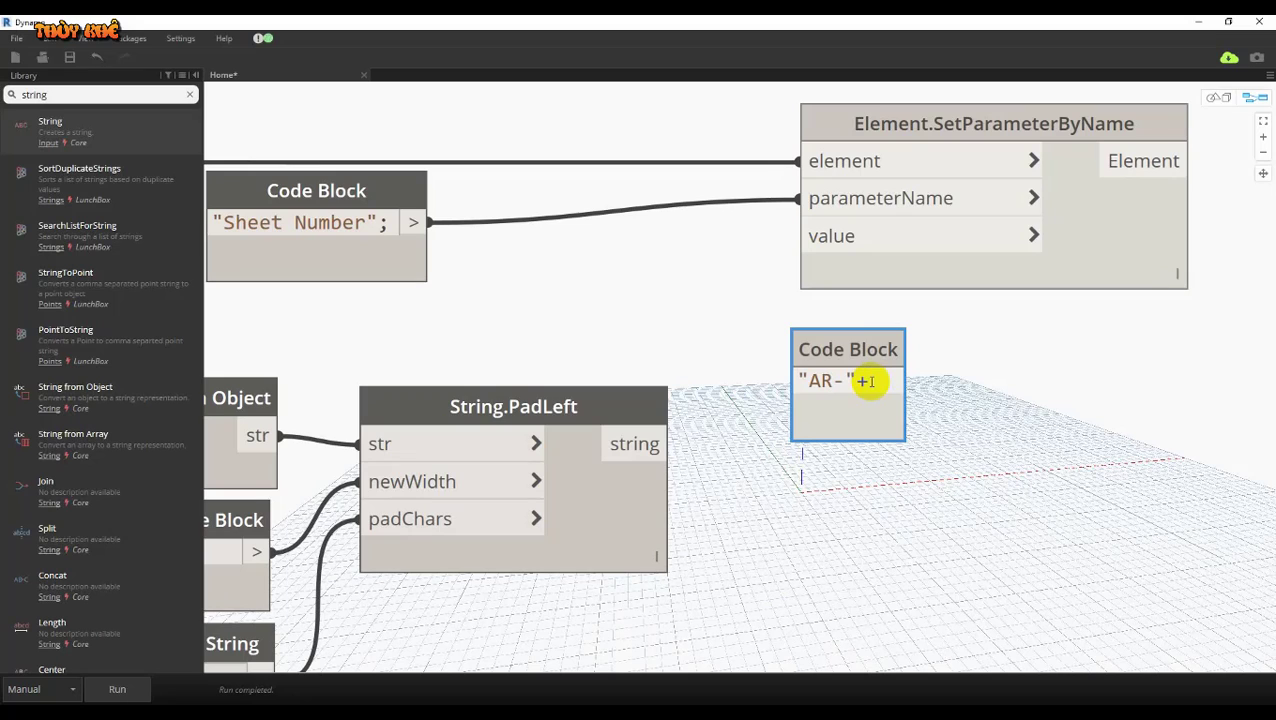
pyautogui.write('x')
pyautogui.click(1026, 322)
pyautogui.moveTo(883, 348); pyautogui.dragTo(864, 423)
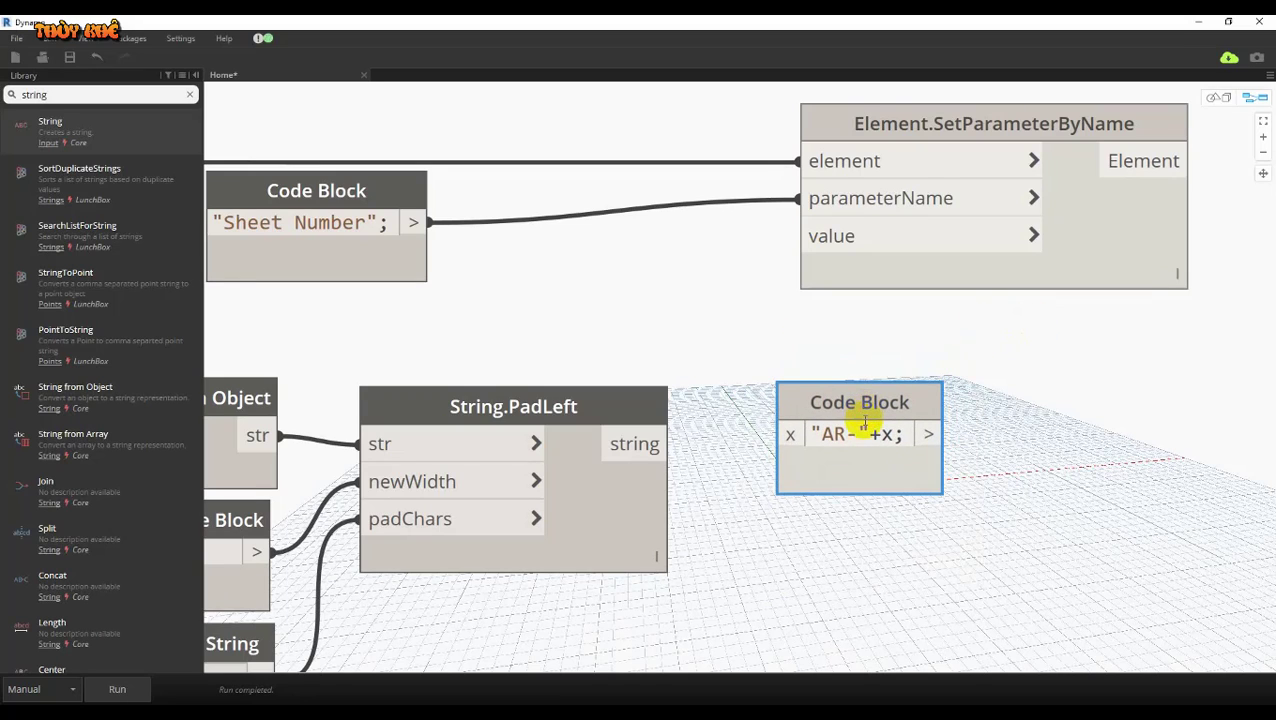
pyautogui.moveTo(668, 444); pyautogui.dragTo(778, 455)
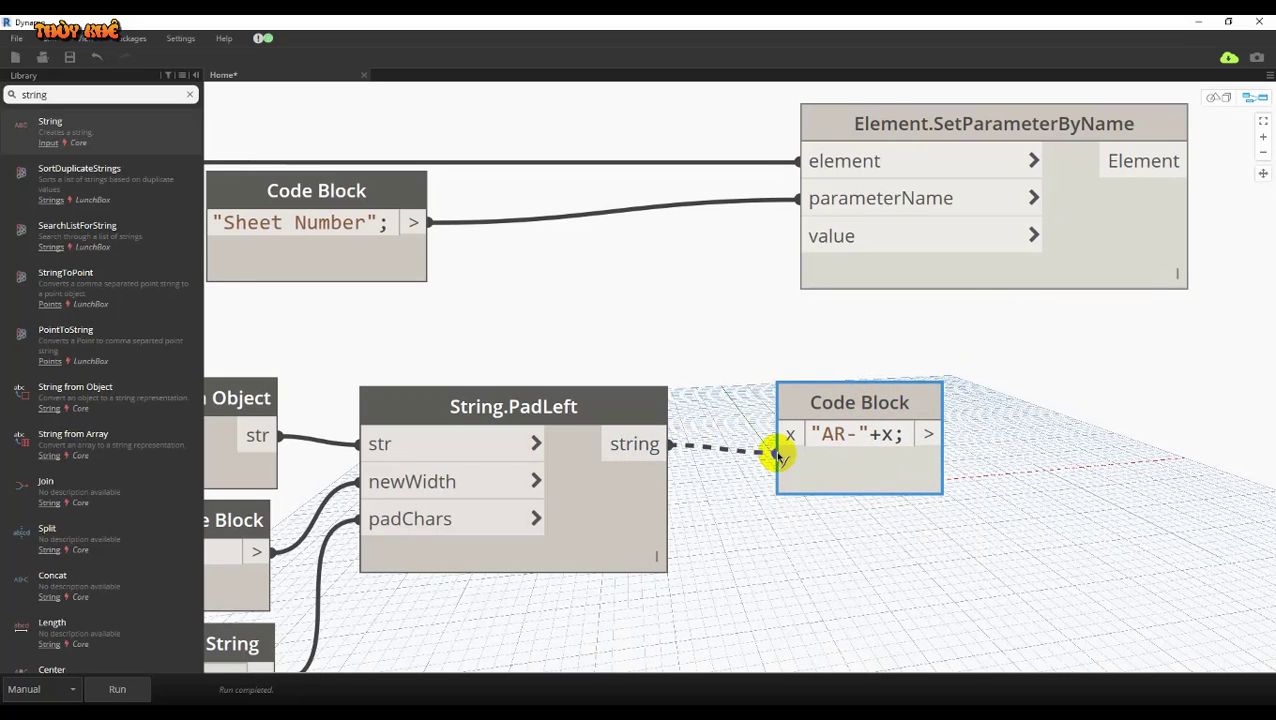
pyautogui.moveTo(668, 444)
pyautogui.mouseDown()
pyautogui.moveTo(790, 437)
pyautogui.moveTo(775, 406)
pyautogui.mouseUp()
pyautogui.scroll(-2, 910, 355)
# Freeze the Element.SetParameterByName node and move it further right.
pyautogui.click(763, 230)
pyautogui.rightClick(766, 232)
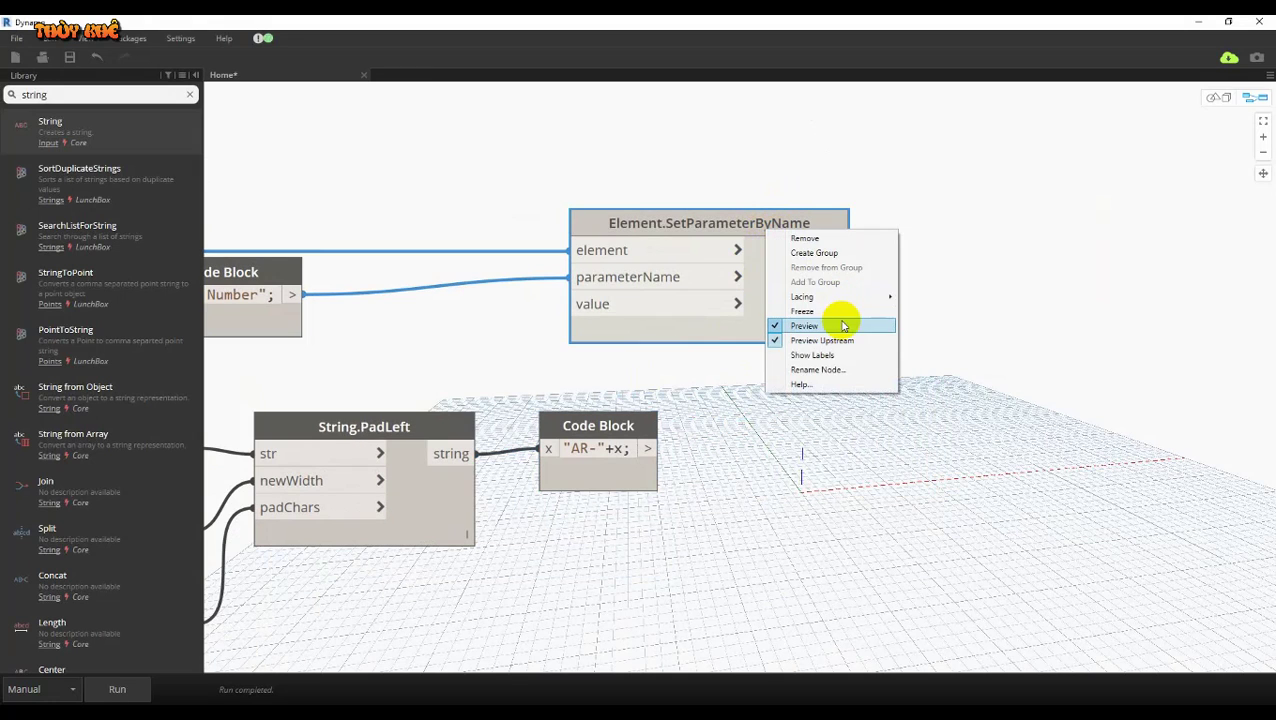
pyautogui.click(789, 214)
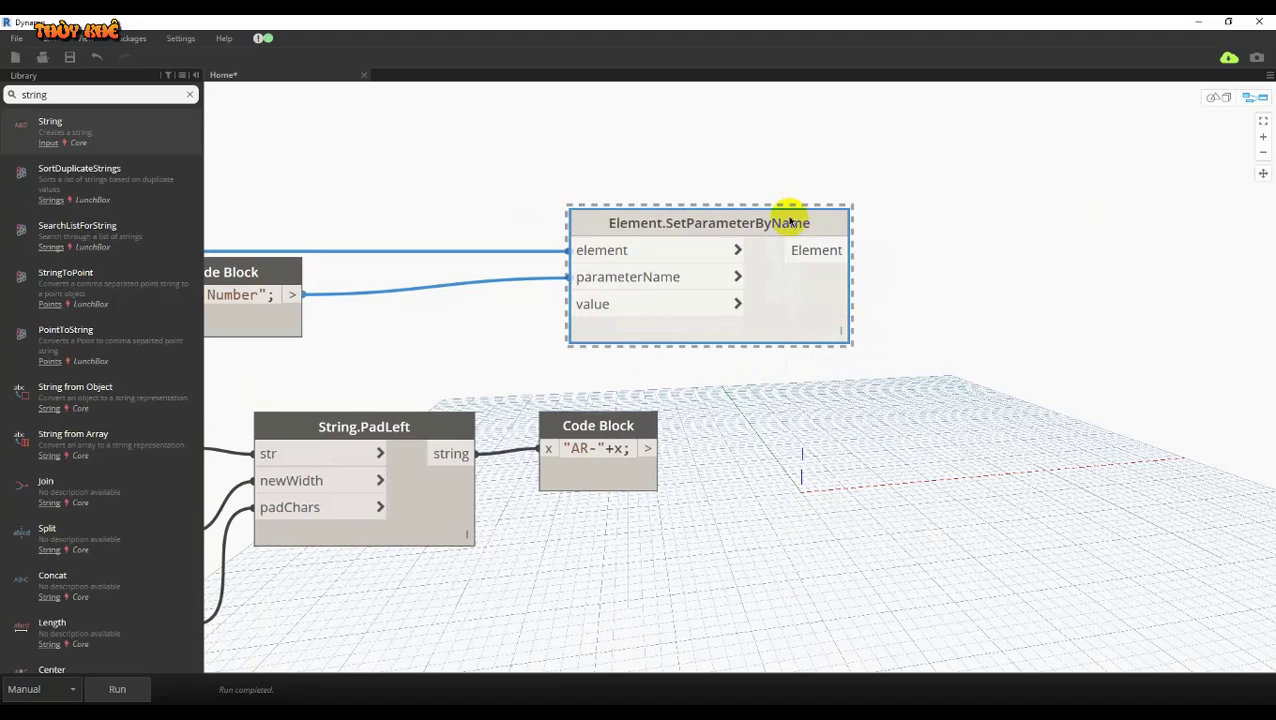
pyautogui.moveTo(789, 214); pyautogui.dragTo(883, 214)
pyautogui.moveTo(721, 326); pyautogui.dragTo(824, 295, button='middle')
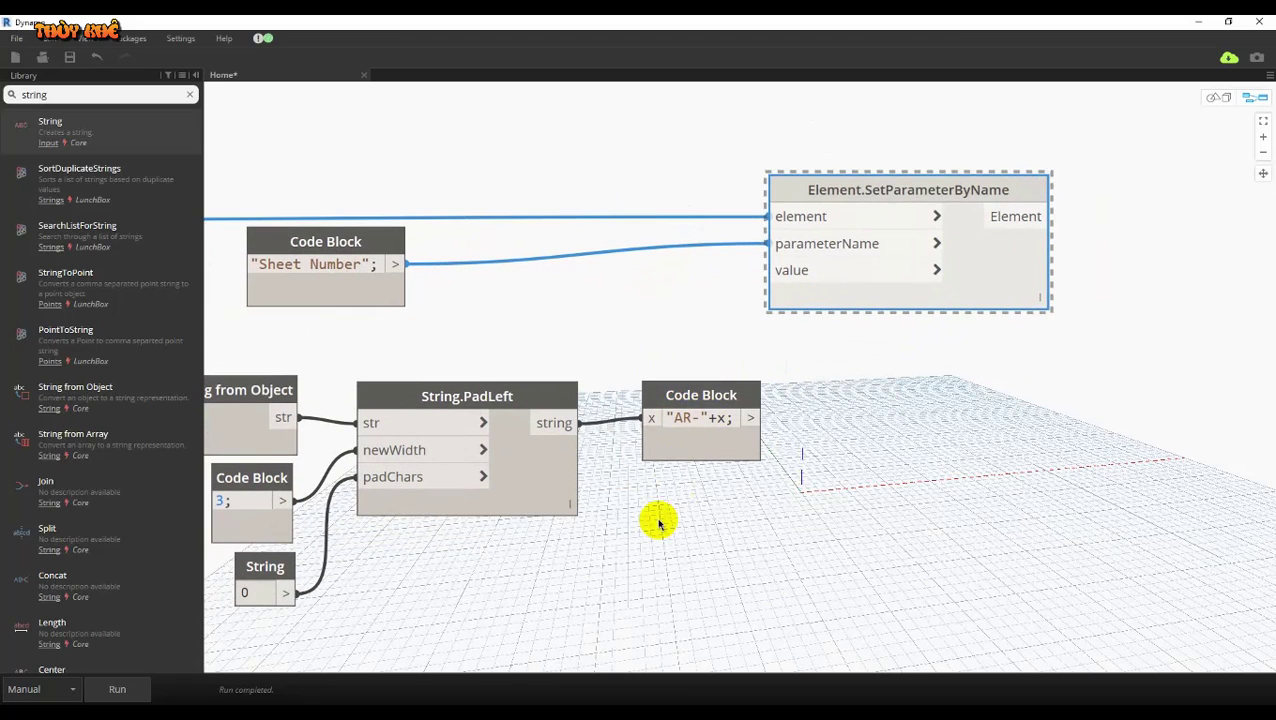
# Run the graph and preview String.PadLeft's padded numbers 001 onward.
pyautogui.click(118, 688)
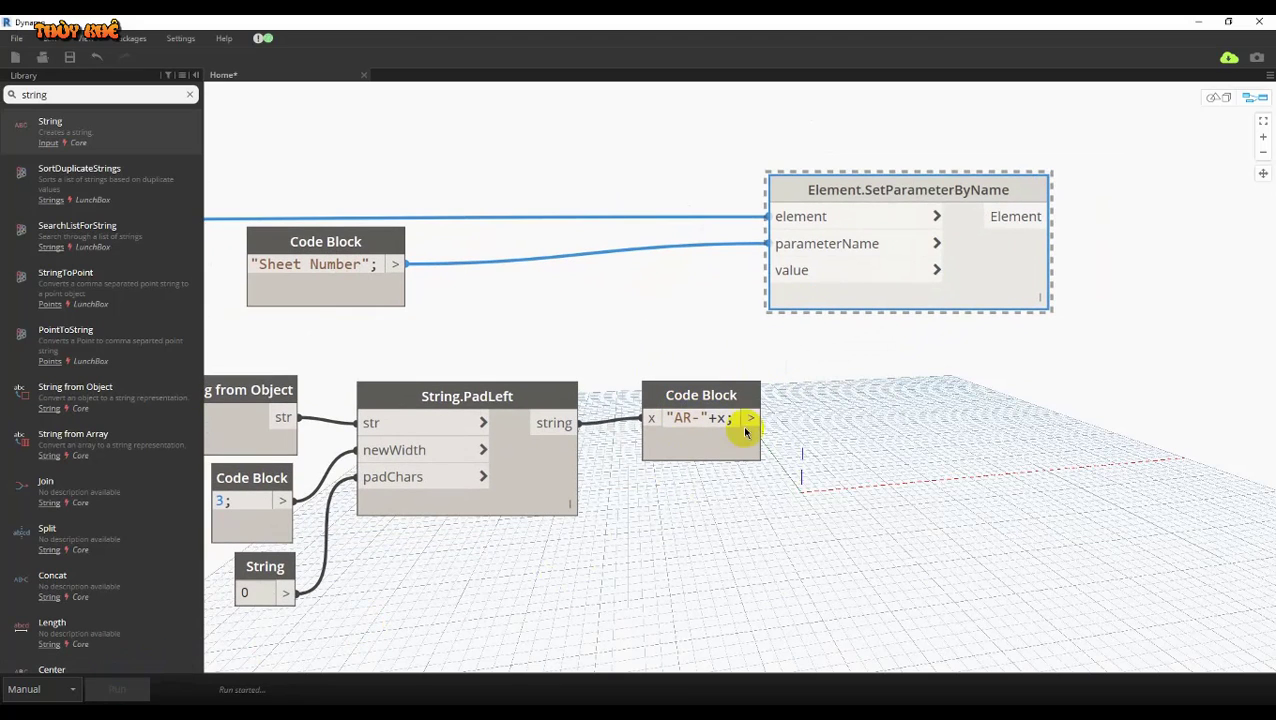
pyautogui.moveTo(632, 478)
pyautogui.mouseDown(button='middle')
pyautogui.moveTo(794, 421)
pyautogui.moveTo(843, 370)
pyautogui.mouseUp(button='middle')
pyautogui.click(722, 484)
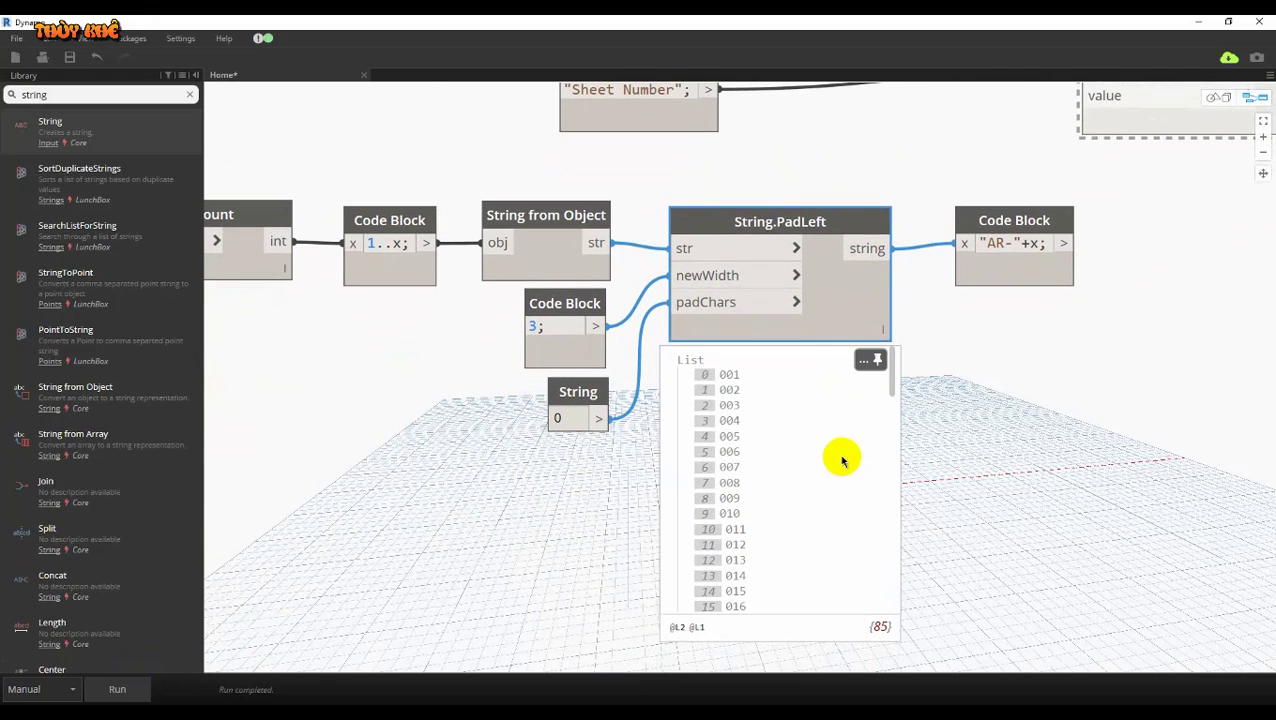
pyautogui.scroll(-1, 843, 456)
pyautogui.scroll(-5, 843, 459)
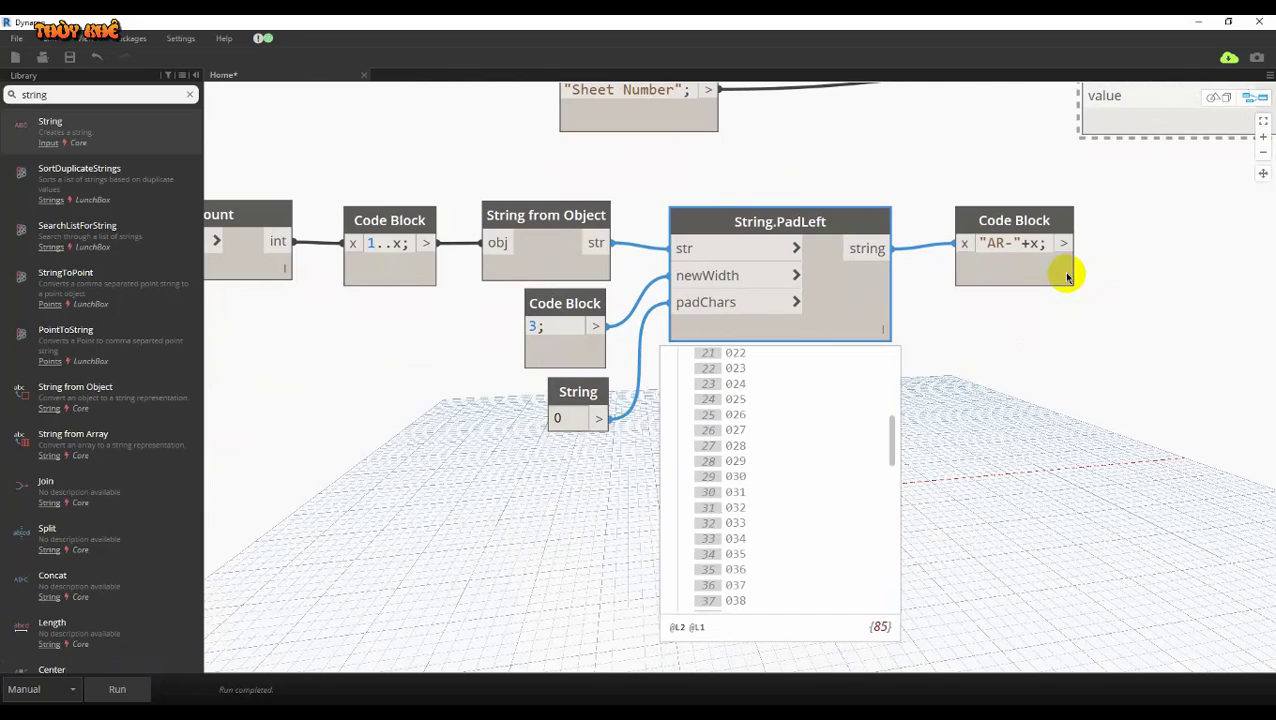
# Preview the "AR-"+x Code Block output, showing AR-001, AR-002 and onward.
pyautogui.click(1061, 293)
pyautogui.scroll(-3, 1054, 436)
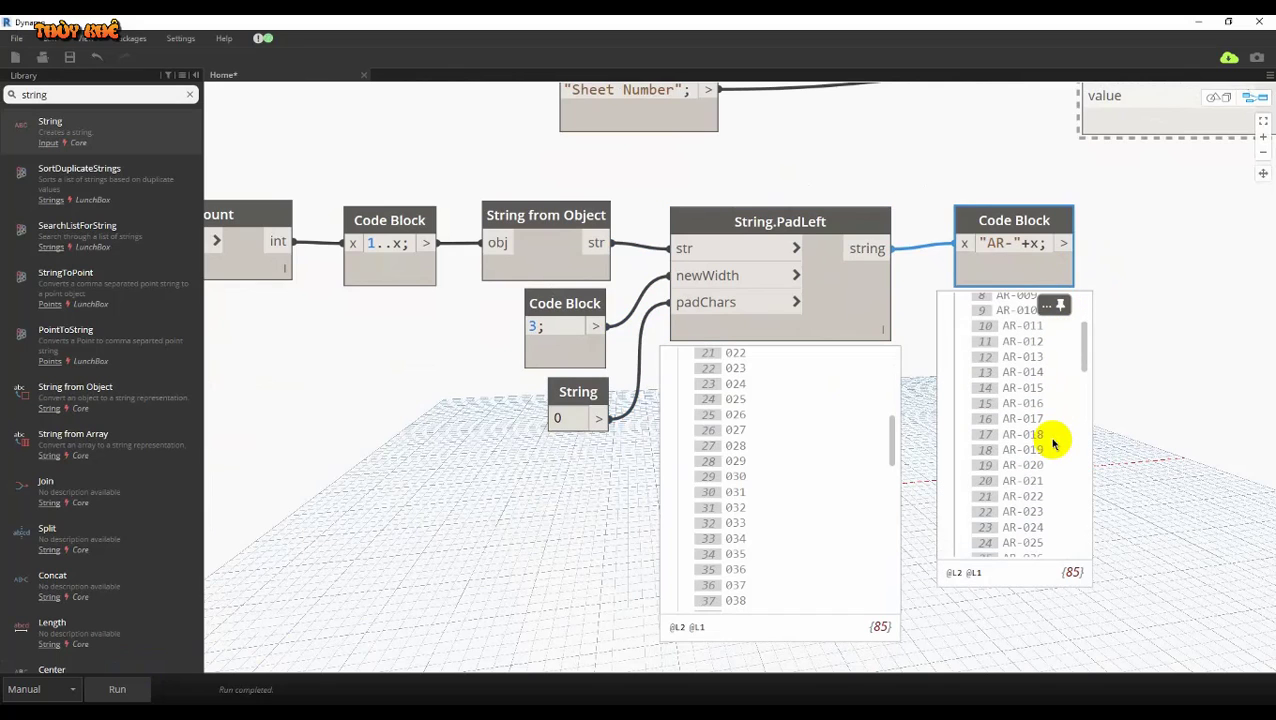
pyautogui.scroll(-1, 1053, 450)
pyautogui.scroll(4, 1053, 445)
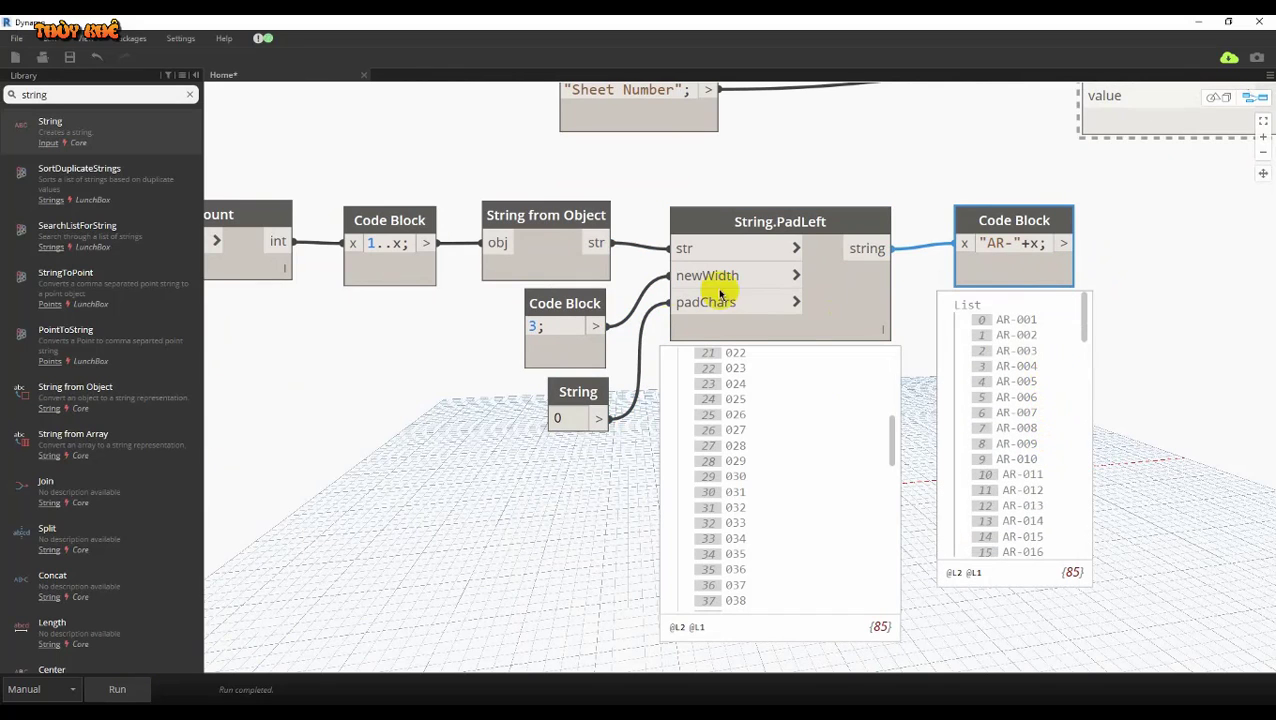
pyautogui.scroll(-2, 700, 290)
pyautogui.scroll(-3, 675, 265)
pyautogui.scroll(-2, 655, 299)
pyautogui.scroll(3, 601, 270)
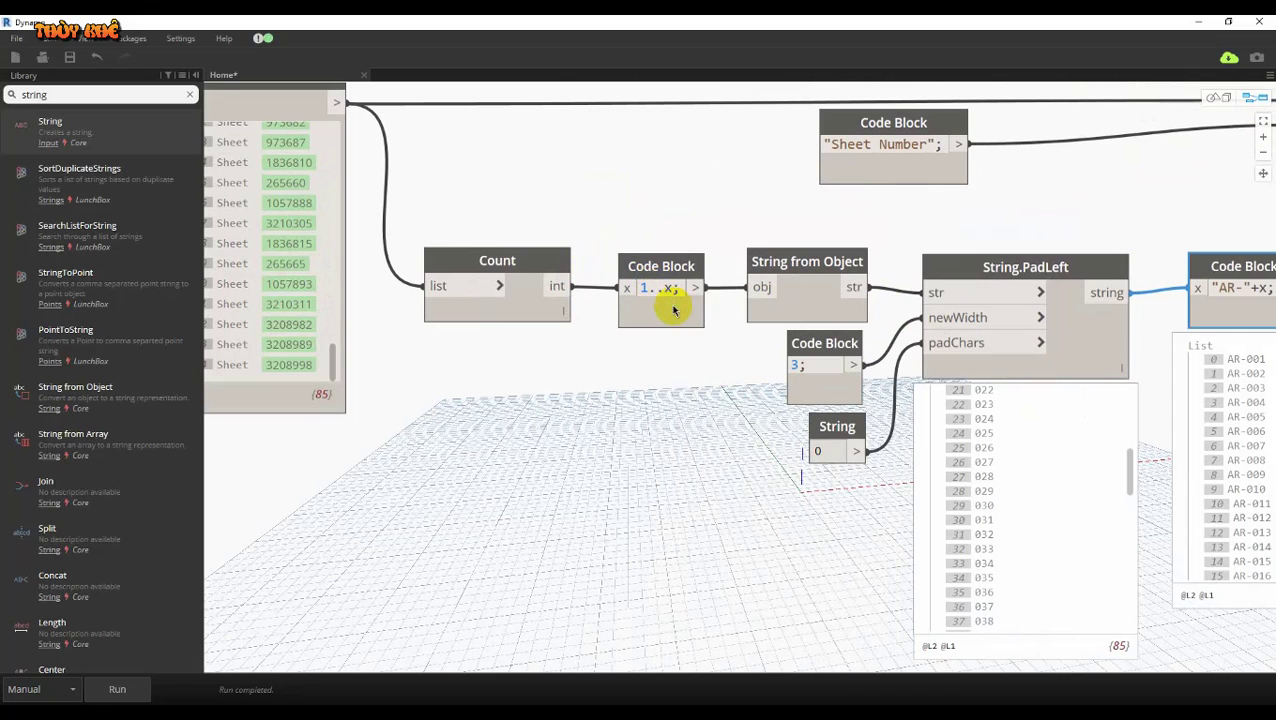
# Check the 1..x Code Block preview lists the numbers 1 to 85.
pyautogui.click(685, 365)
pyautogui.scroll(-5, 686, 447)
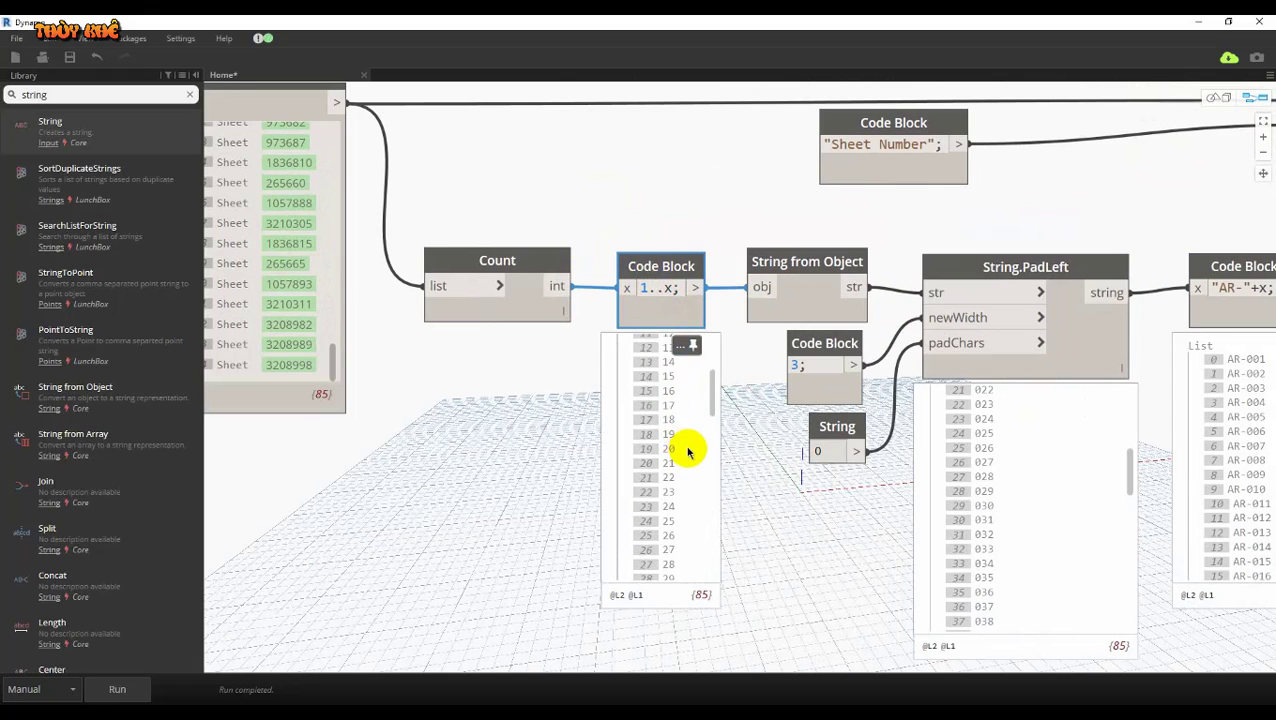
pyautogui.scroll(-5, 688, 452)
pyautogui.scroll(-3, 688, 450)
pyautogui.scroll(-3, 689, 442)
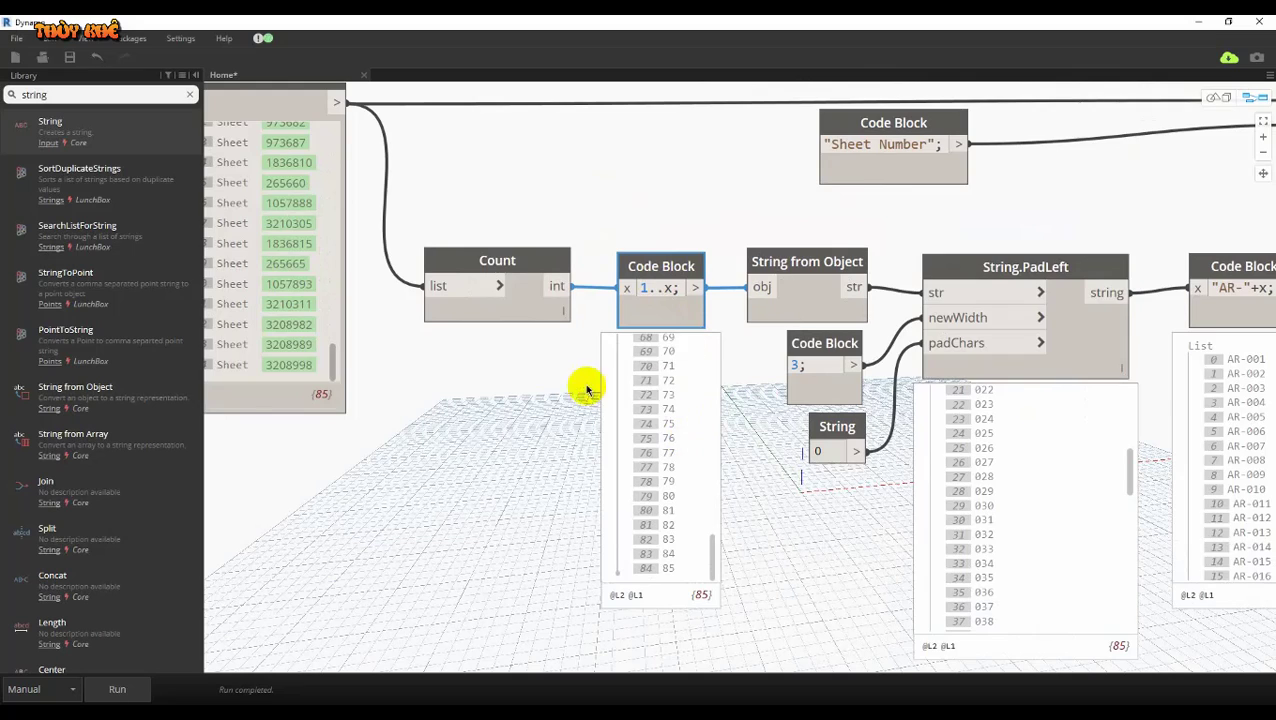
pyautogui.moveTo(586, 390); pyautogui.dragTo(1110, 478, button='middle')
pyautogui.moveTo(920, 396); pyautogui.dragTo(1273, 420, button='middle')
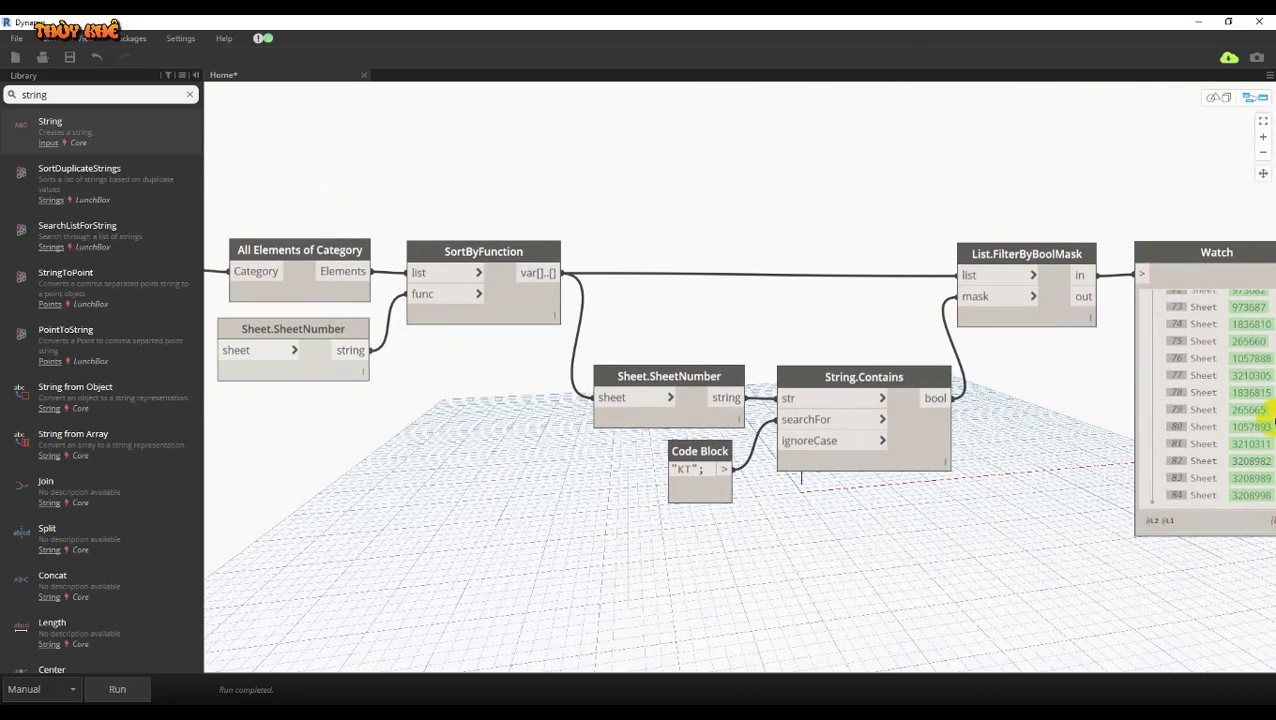
# Change the newWidth Code Block from 3 to 4, producing AR-0001 onward.
pyautogui.scroll(-5, 812, 322)
pyautogui.scroll(3, 763, 327)
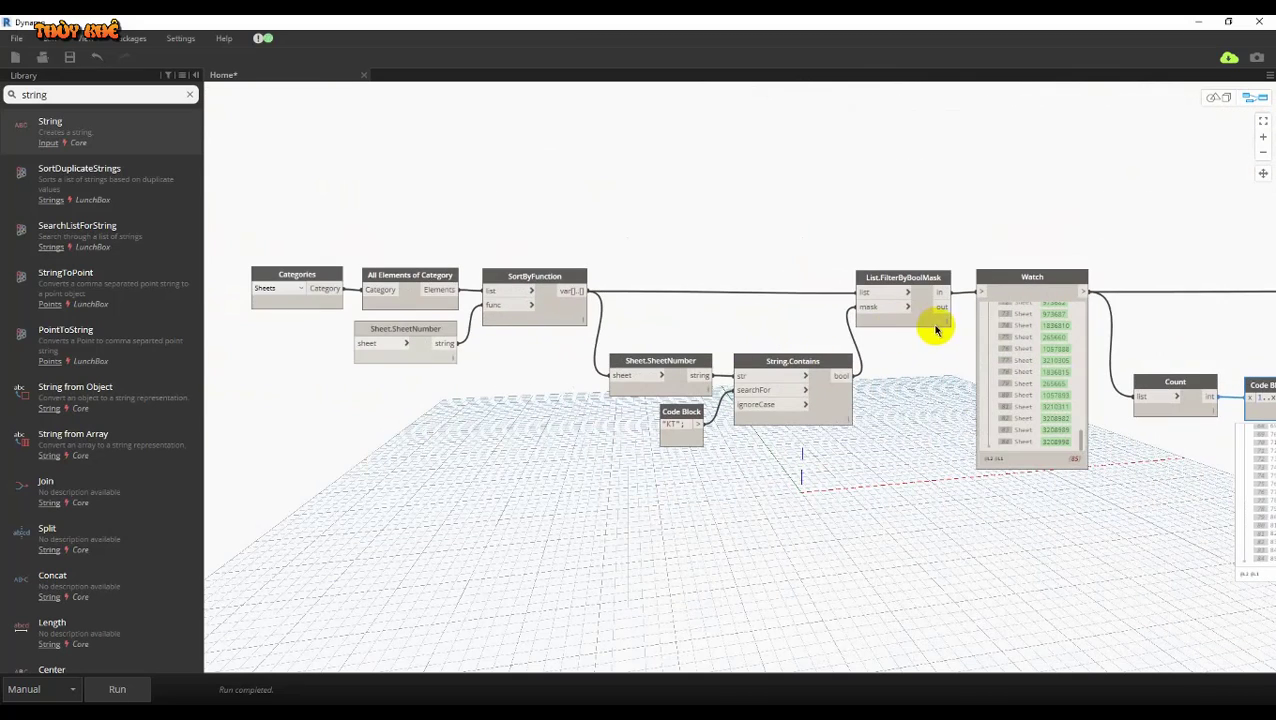
pyautogui.moveTo(936, 330)
pyautogui.mouseDown(button='middle')
pyautogui.moveTo(849, 322)
pyautogui.moveTo(760, 339)
pyautogui.moveTo(476, 342)
pyautogui.mouseUp(button='middle')
pyautogui.moveTo(1238, 452); pyautogui.dragTo(1090, 433, button='middle')
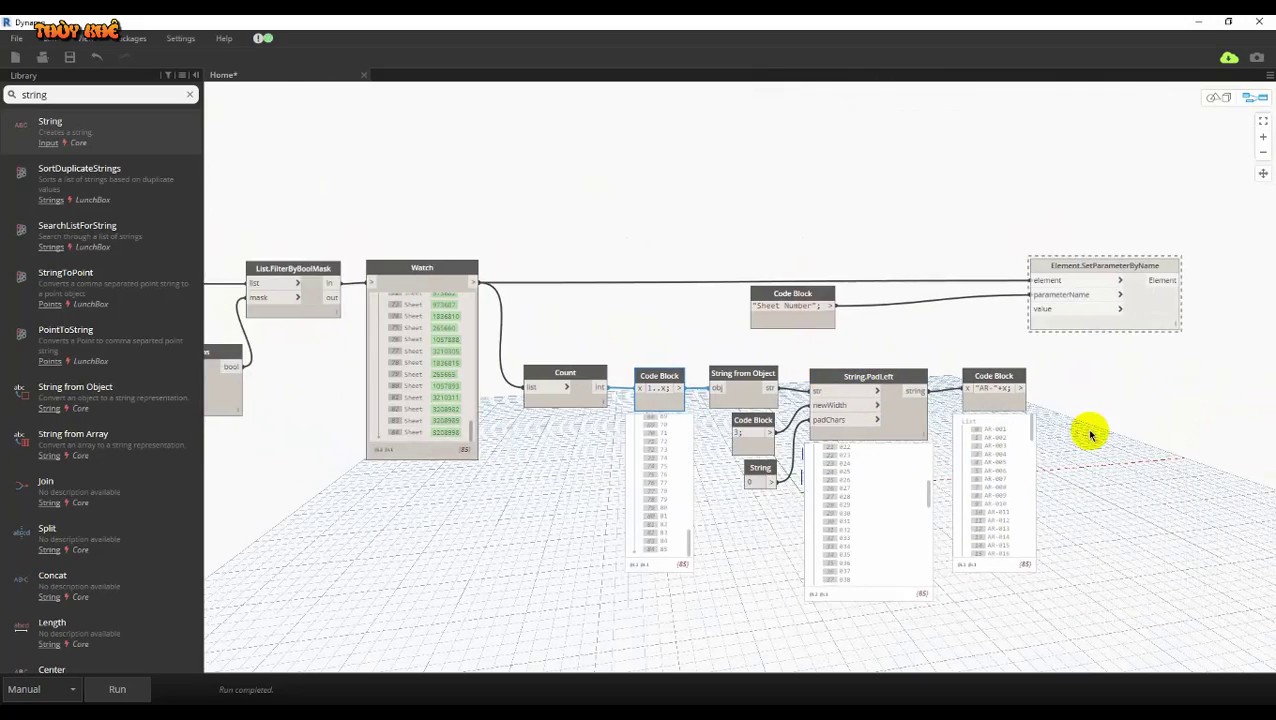
pyautogui.scroll(2, 1000, 400)
pyautogui.moveTo(977, 390)
pyautogui.mouseDown(button='middle')
pyautogui.moveTo(1110, 370)
pyautogui.moveTo(1065, 383)
pyautogui.moveTo(1017, 362)
pyautogui.moveTo(827, 370)
pyautogui.mouseUp(button='middle')
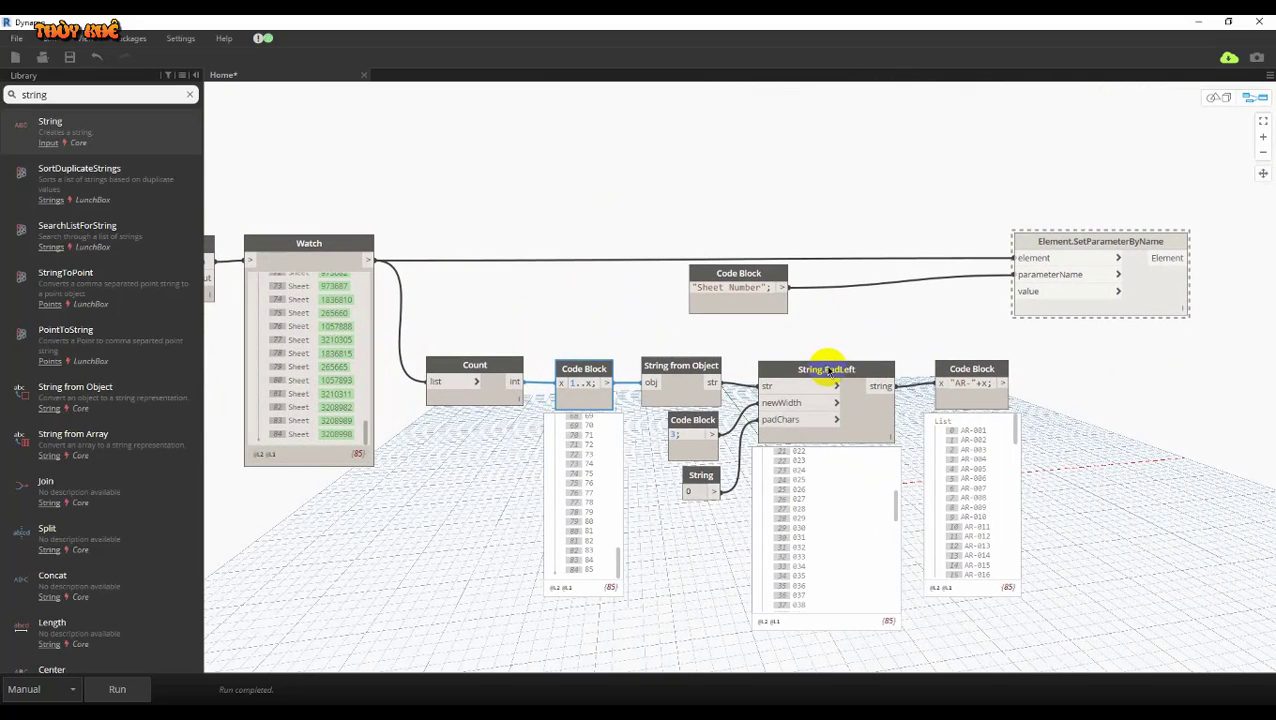
pyautogui.scroll(2, 1065, 421)
pyautogui.moveTo(1031, 407)
pyautogui.mouseDown(button='middle')
pyautogui.moveTo(1053, 418)
pyautogui.moveTo(1027, 412)
pyautogui.mouseUp(button='middle')
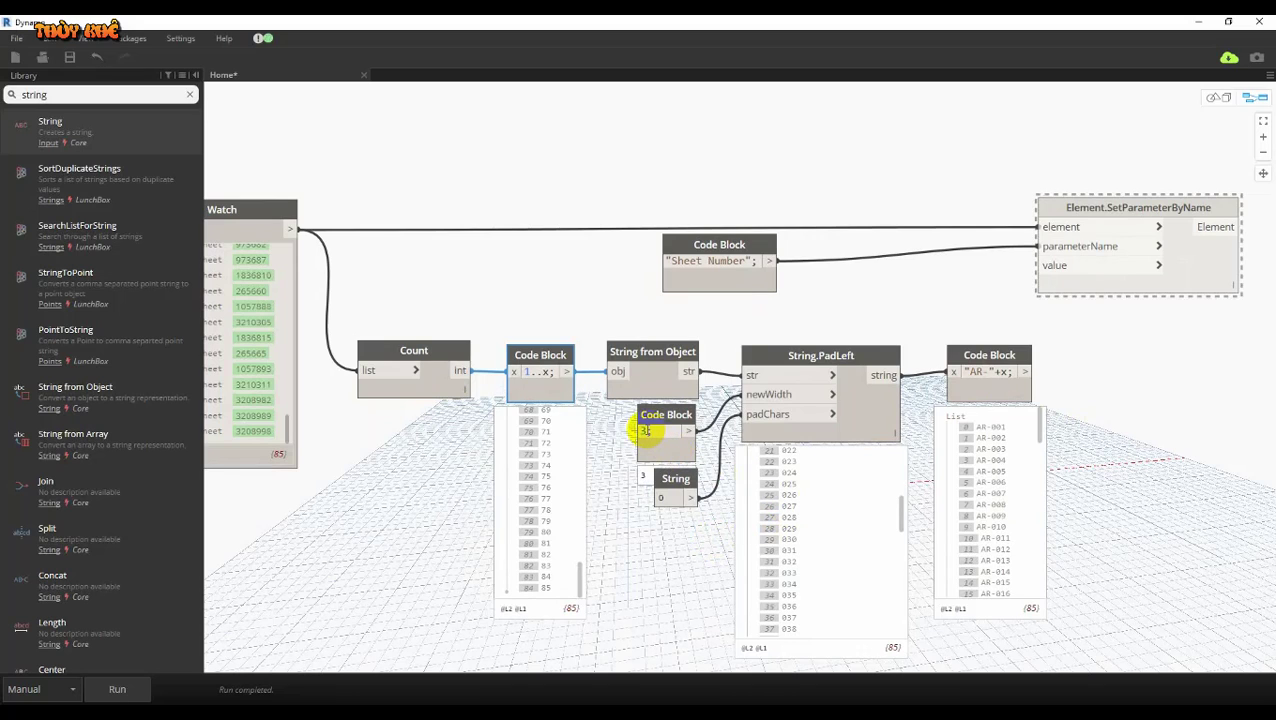
pyautogui.write('4')
pyautogui.click(672, 594)
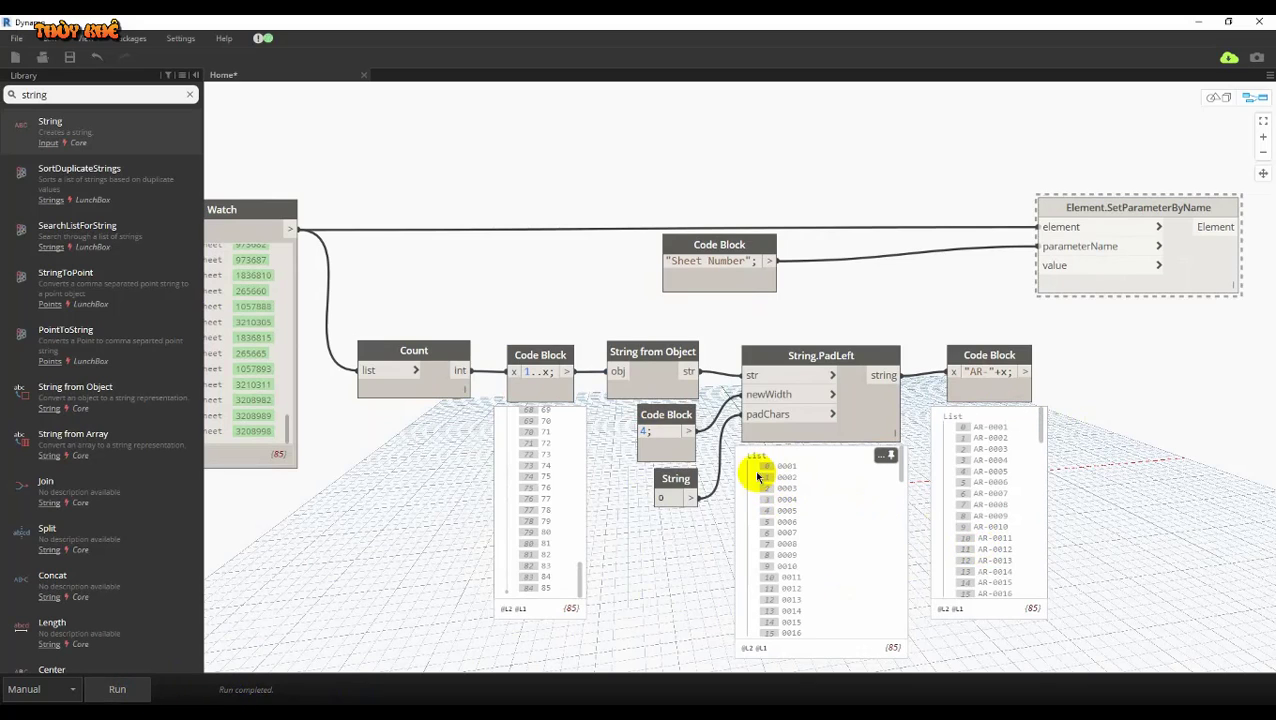
# Set the padding width to 2 and run the graph.
pyautogui.write('2')
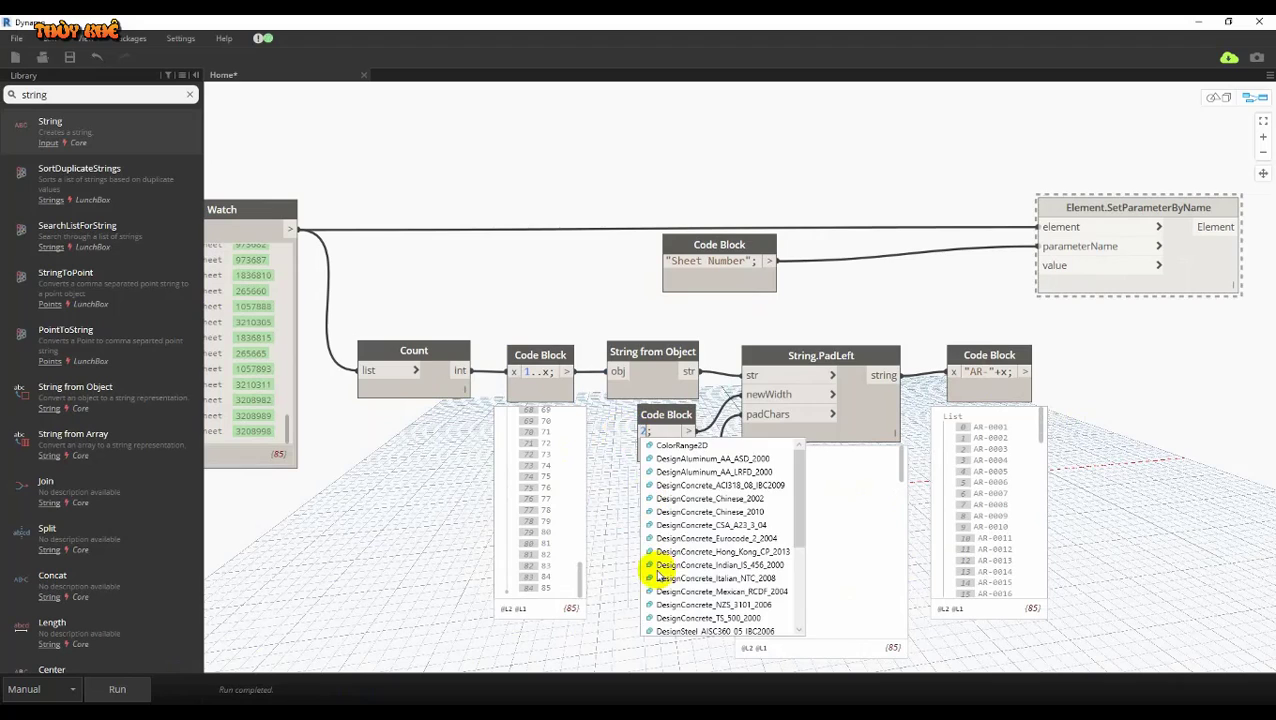
pyautogui.click(621, 570)
pyautogui.click(137, 690)
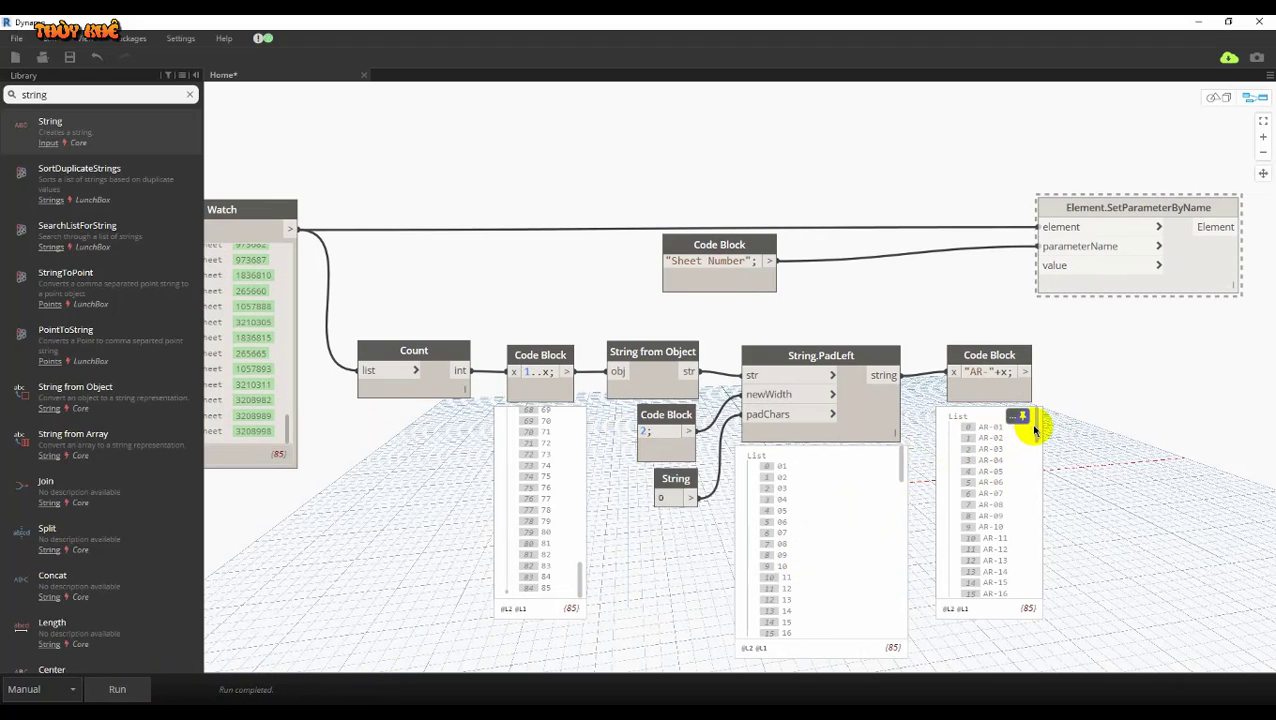
pyautogui.moveTo(1035, 430)
pyautogui.mouseDown()
pyautogui.moveTo(1044, 562)
pyautogui.moveTo(1040, 428)
pyautogui.mouseUp()
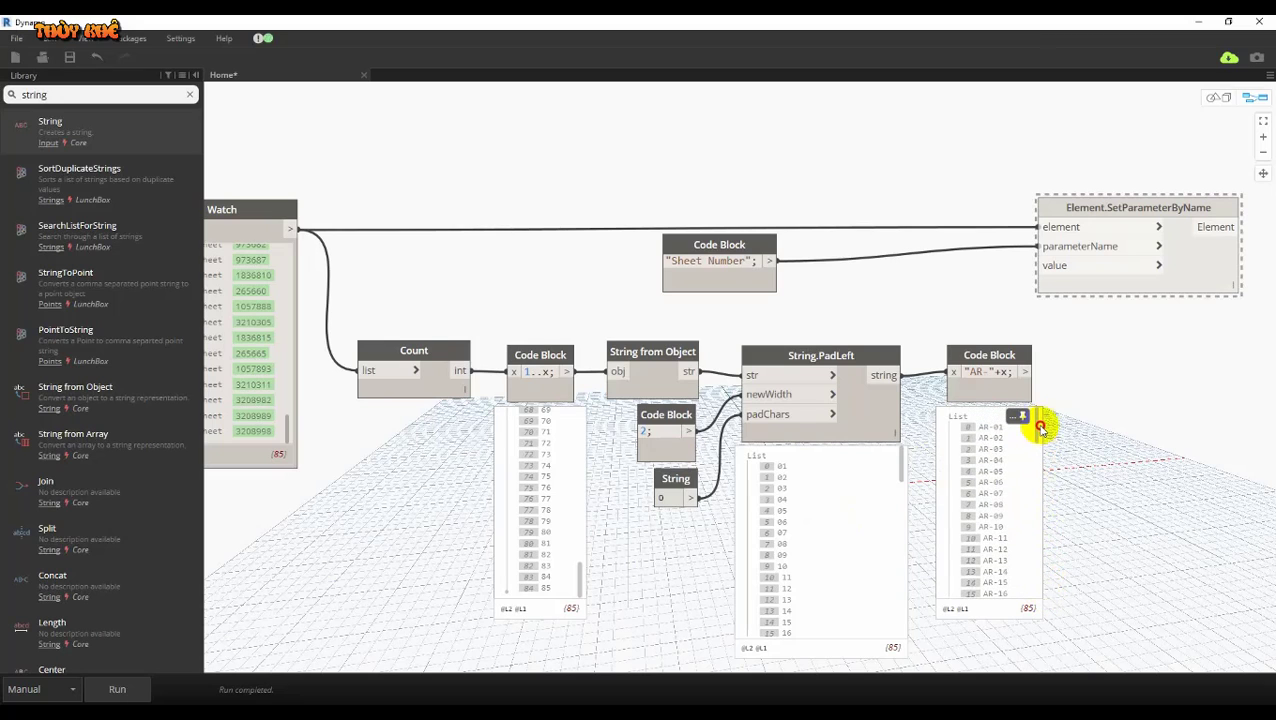
# Briefly try width 3, then revert to 2 and rerun for AR-01 to AR-85.
pyautogui.doubleClick(643, 432)
pyautogui.write('3;')
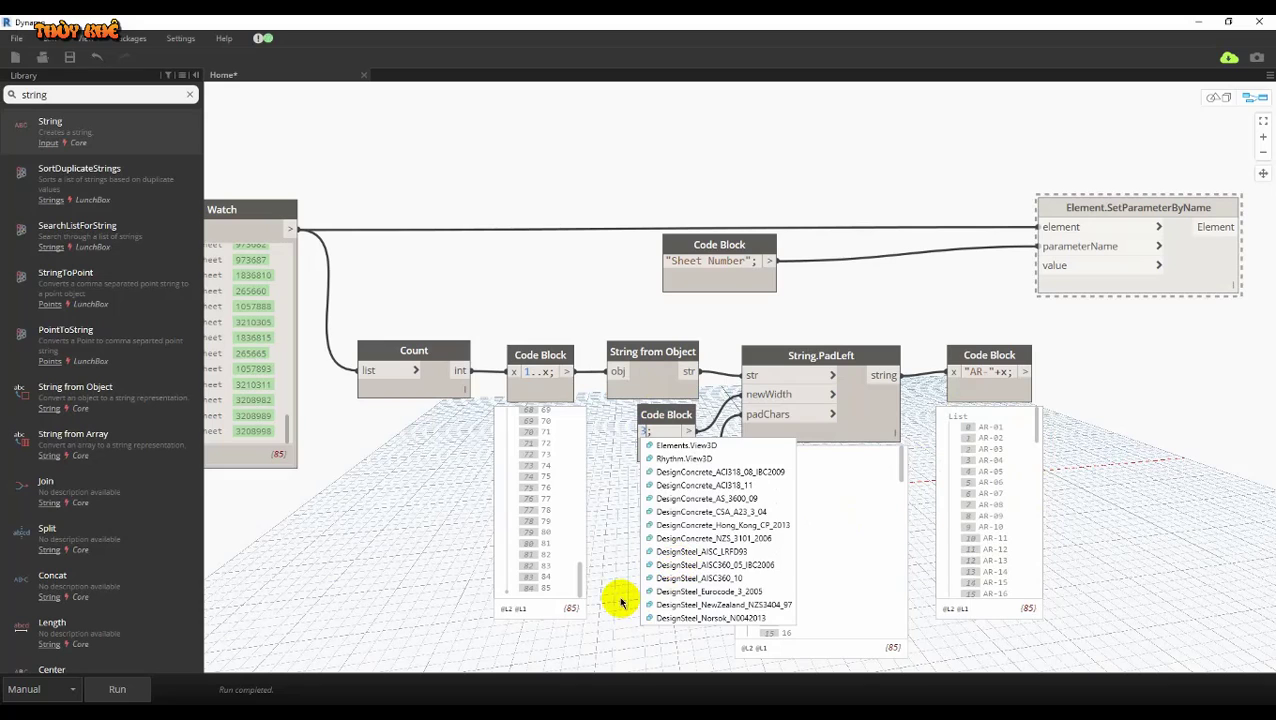
pyautogui.click(612, 520)
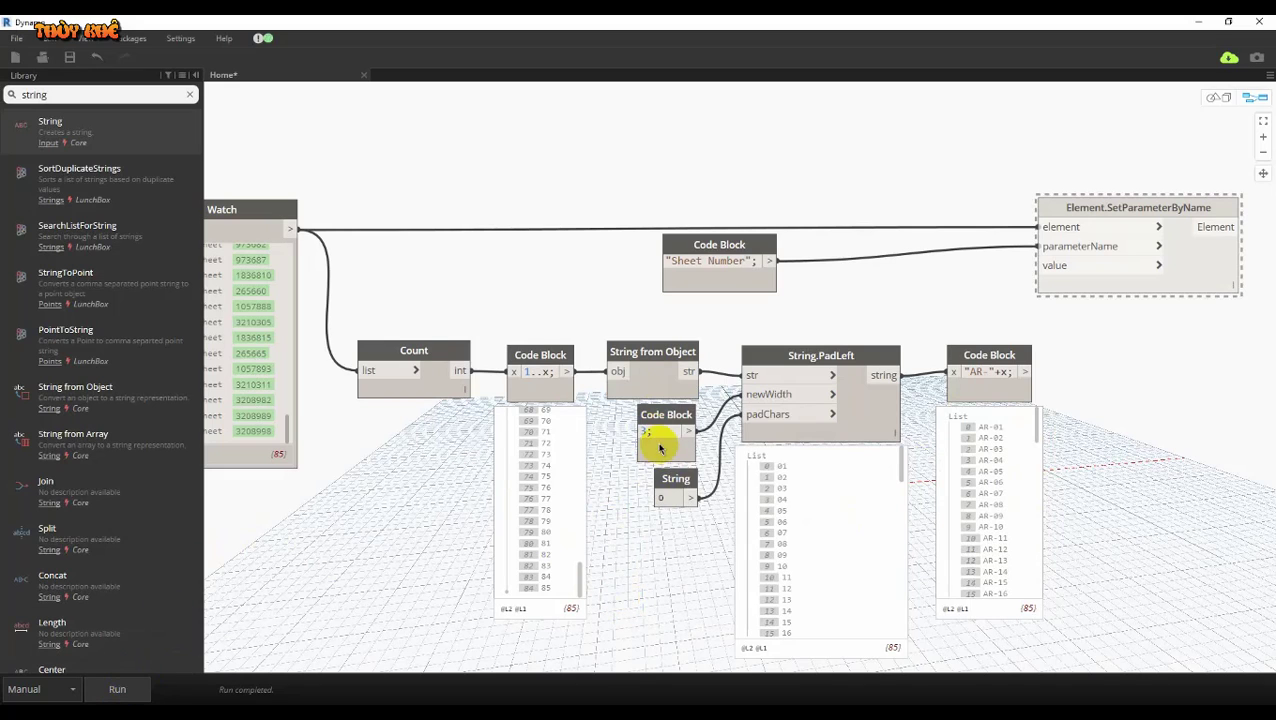
pyautogui.write('2')
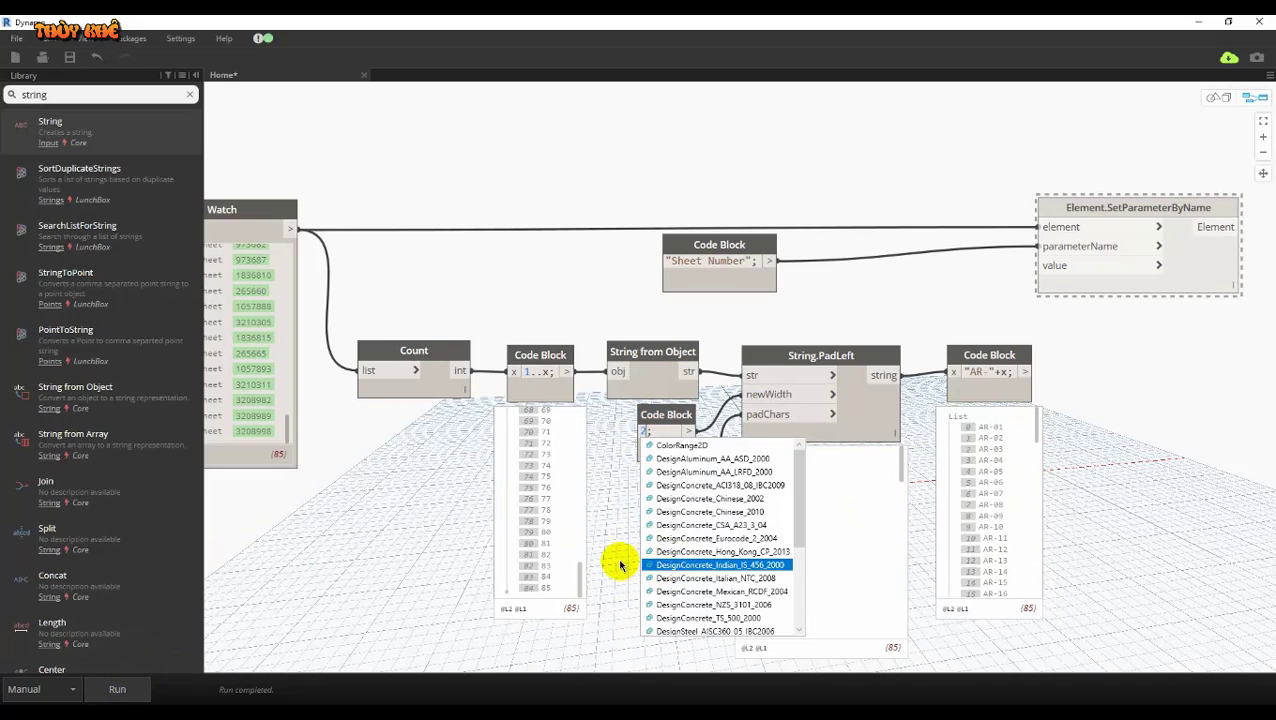
pyautogui.click(612, 552)
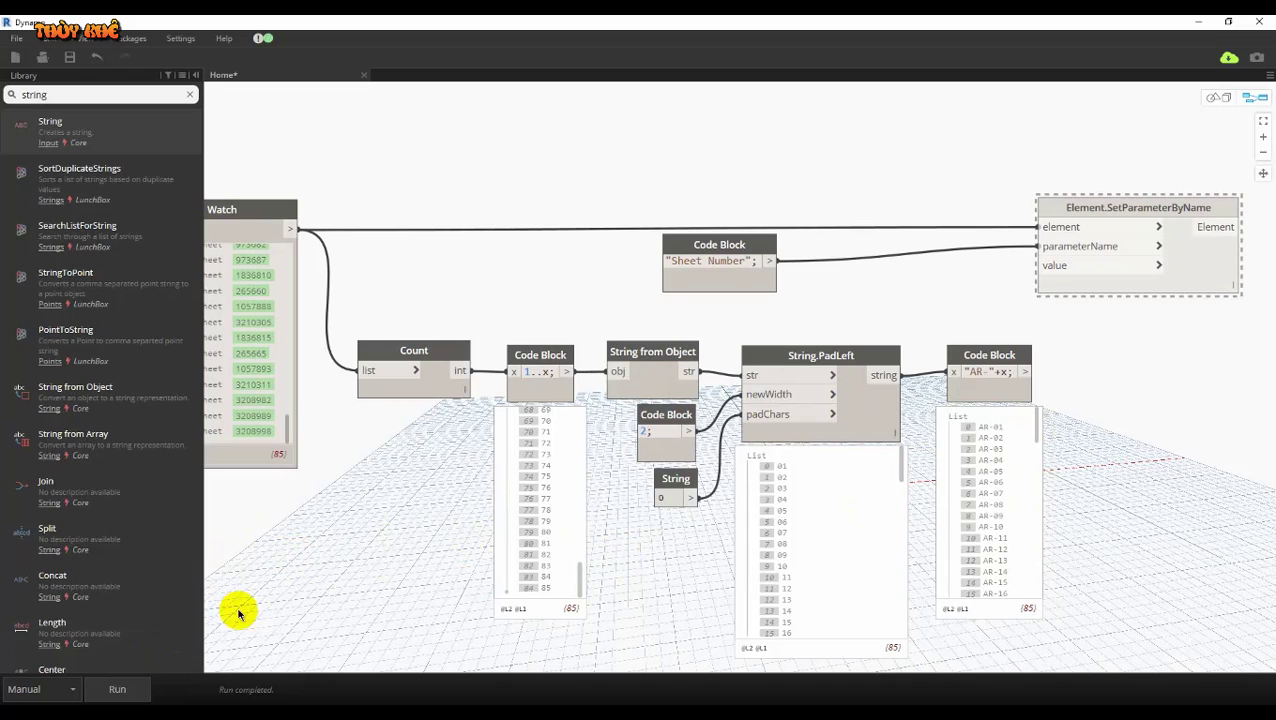
pyautogui.click(134, 684)
pyautogui.moveTo(1038, 436)
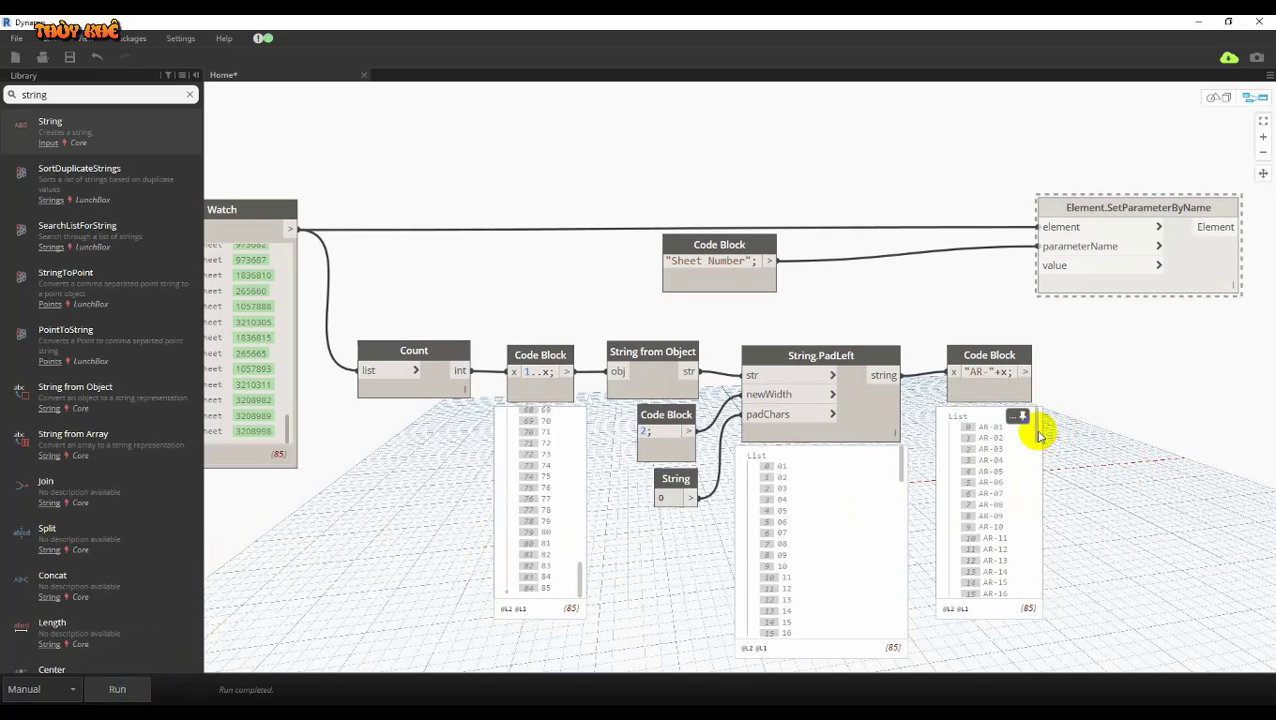
pyautogui.moveTo(1040, 435)
pyautogui.mouseDown()
pyautogui.moveTo(1028, 605)
pyautogui.moveTo(1025, 393)
pyautogui.mouseUp()
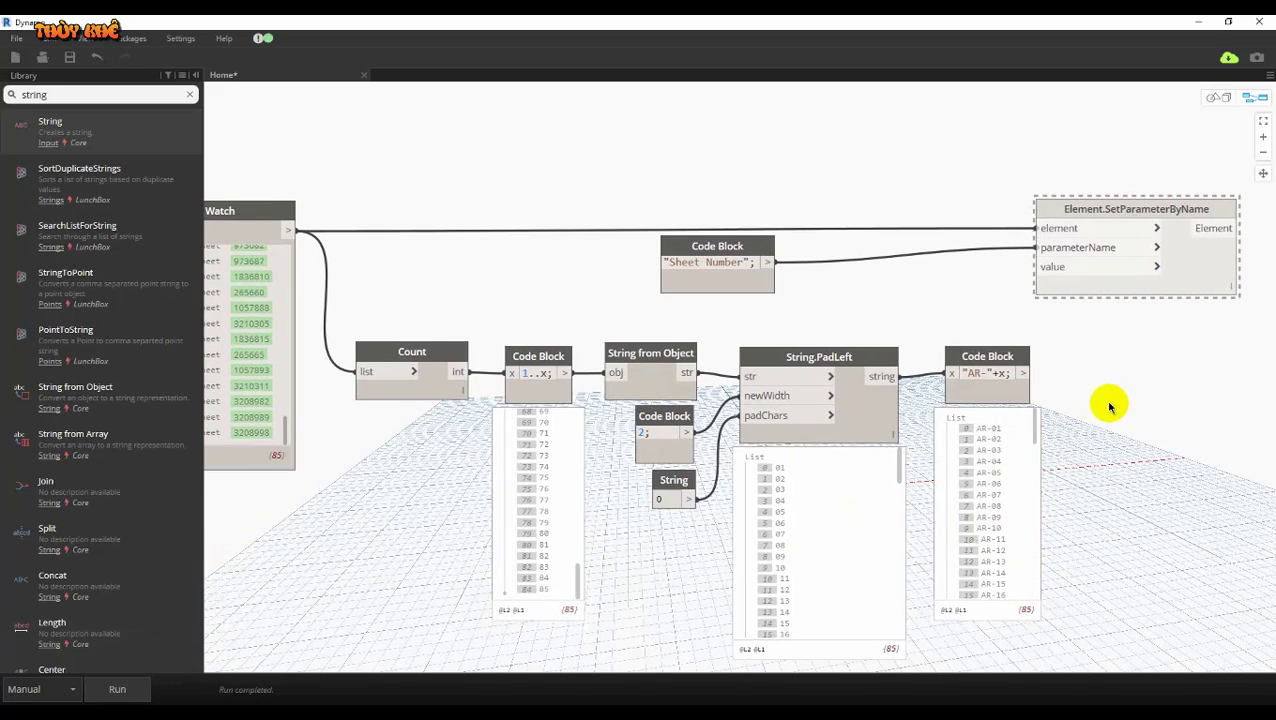
# Wire the "AR-"+x names into Element.SetParameterByName's value input.
pyautogui.scroll(-1, 1109, 405)
pyautogui.scroll(3, 1077, 419)
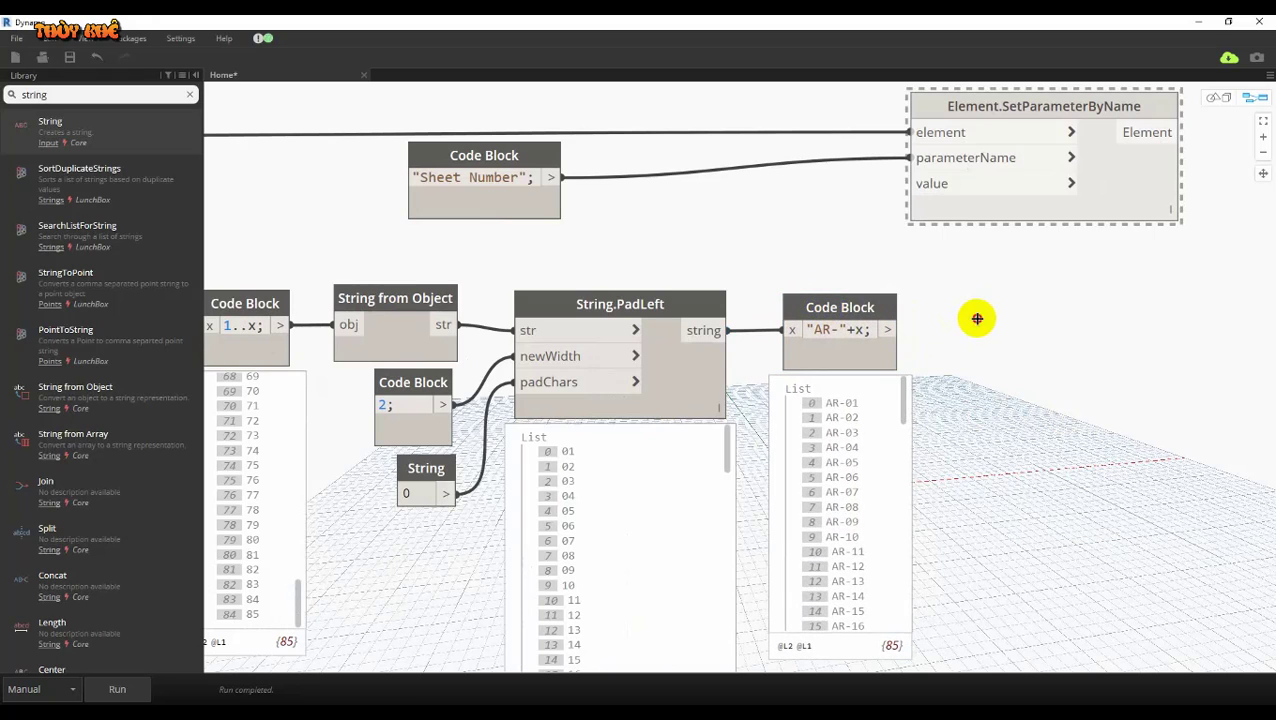
pyautogui.scroll(-1, 912, 341)
pyautogui.moveTo(912, 341); pyautogui.dragTo(831, 352, button='middle')
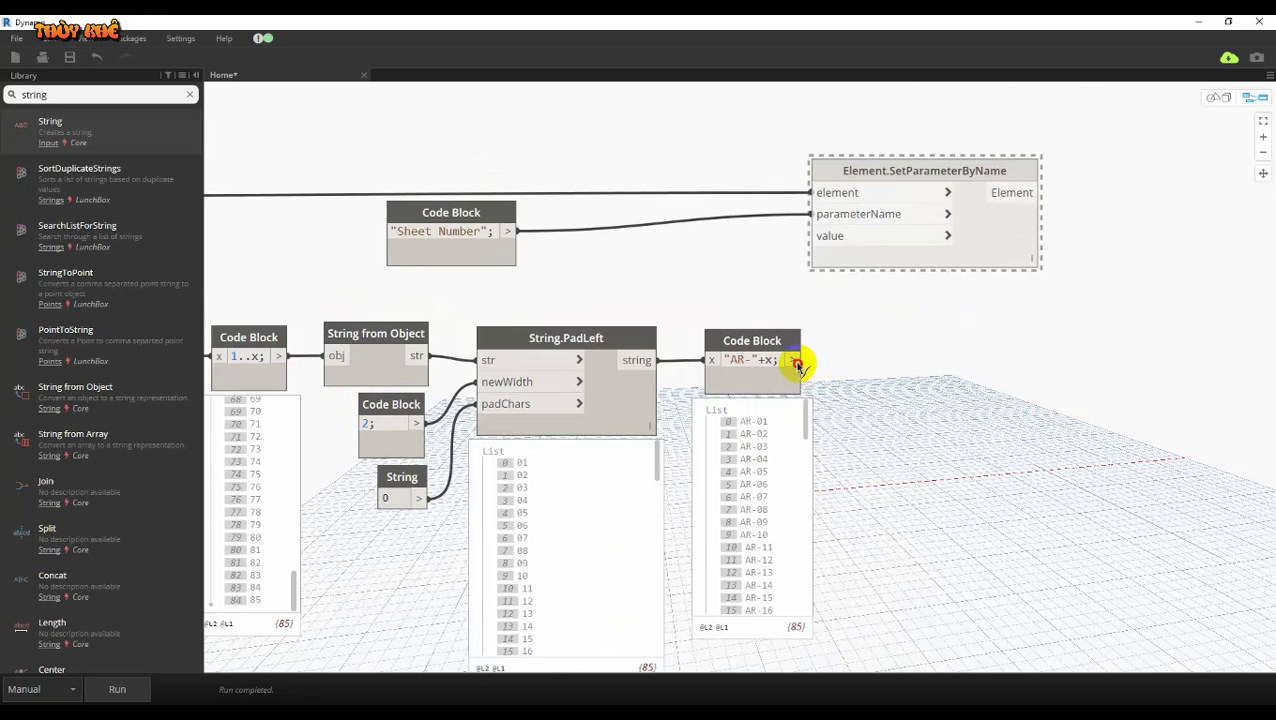
pyautogui.moveTo(797, 364); pyautogui.dragTo(815, 236)
# Unfreeze Element.SetParameterByName so it writes the sheet numbers, then switch to Revit.
pyautogui.rightClick(930, 172)
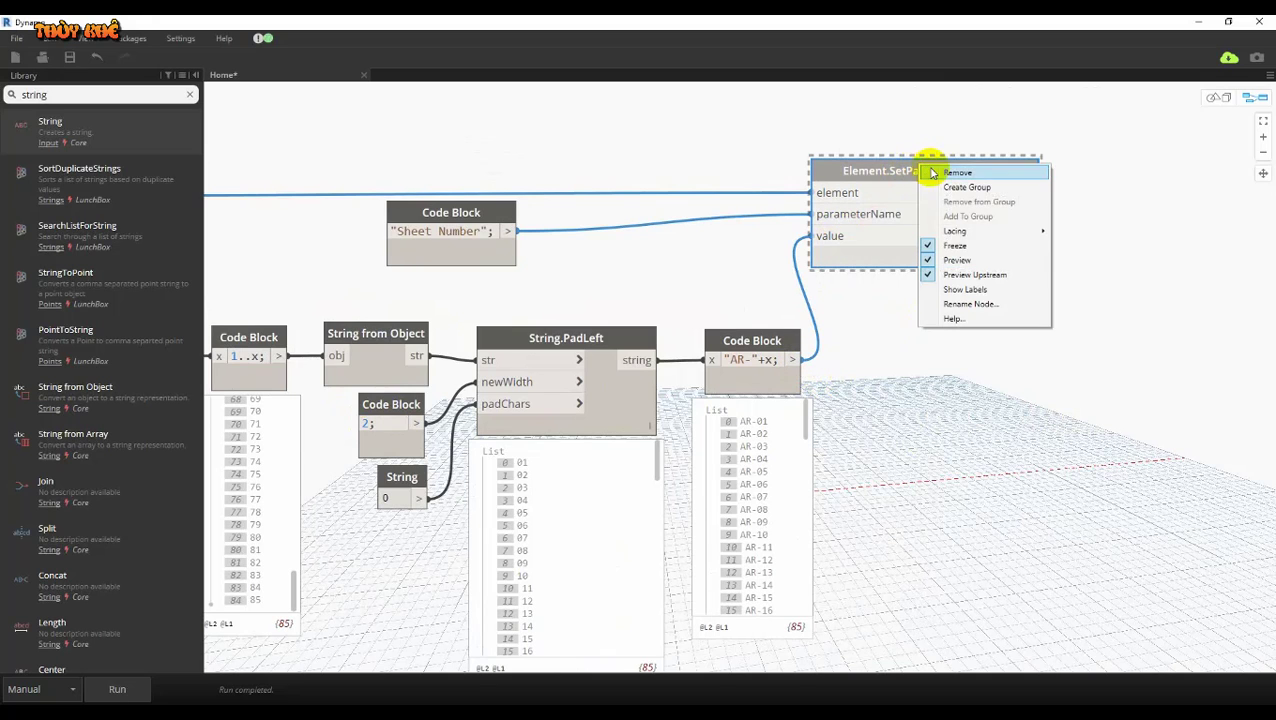
pyautogui.click(955, 245)
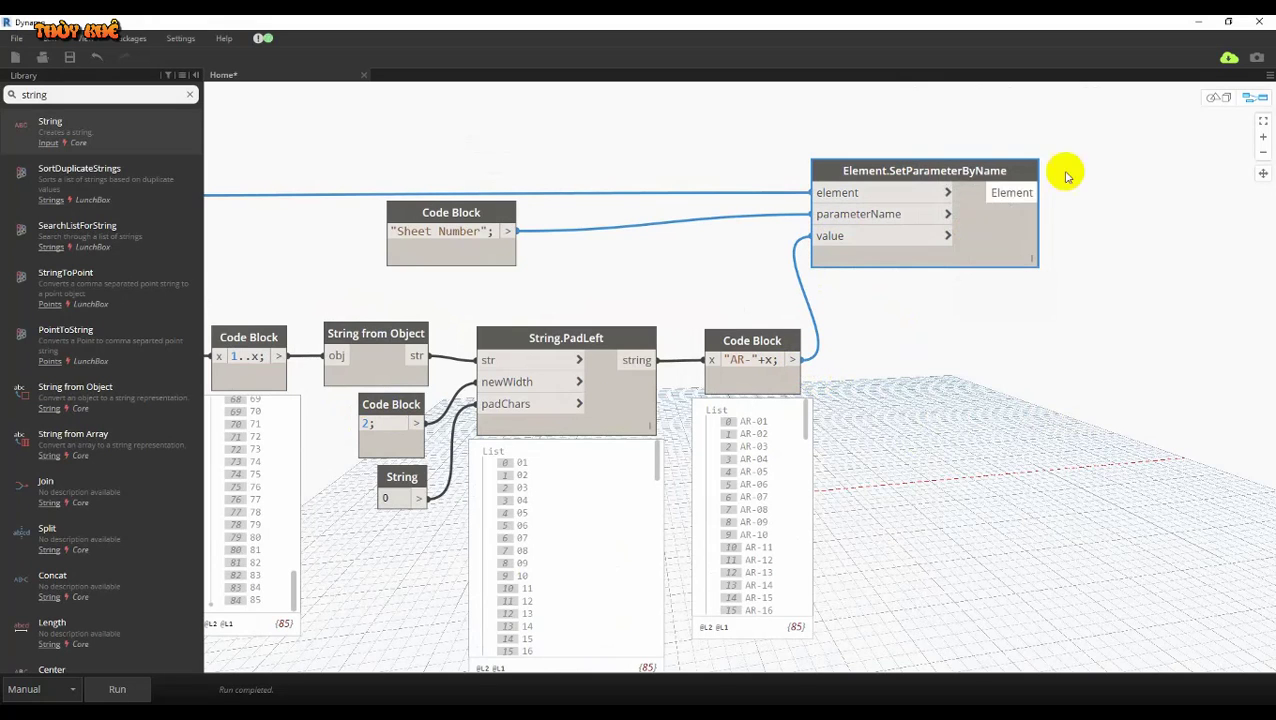
pyautogui.click(1203, 20)
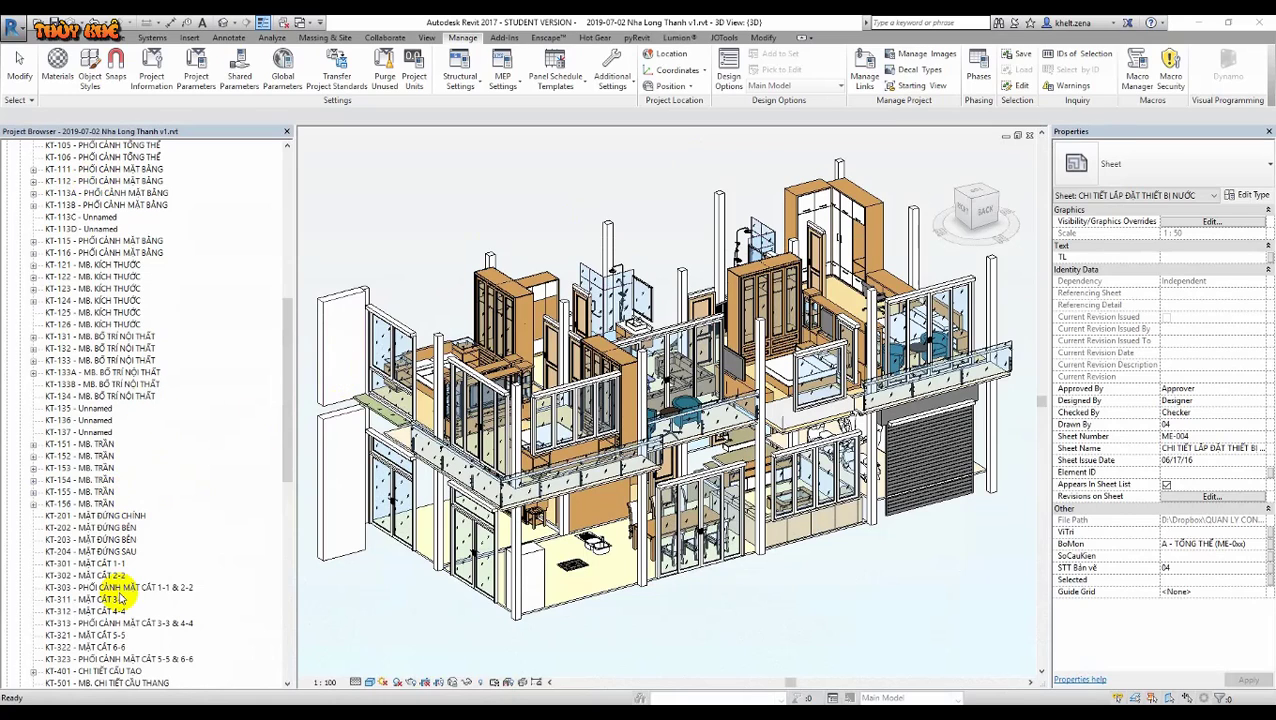
# Check sheet KT-111's properties, flipping between Dynamo and Revit.
pyautogui.click(100, 169)
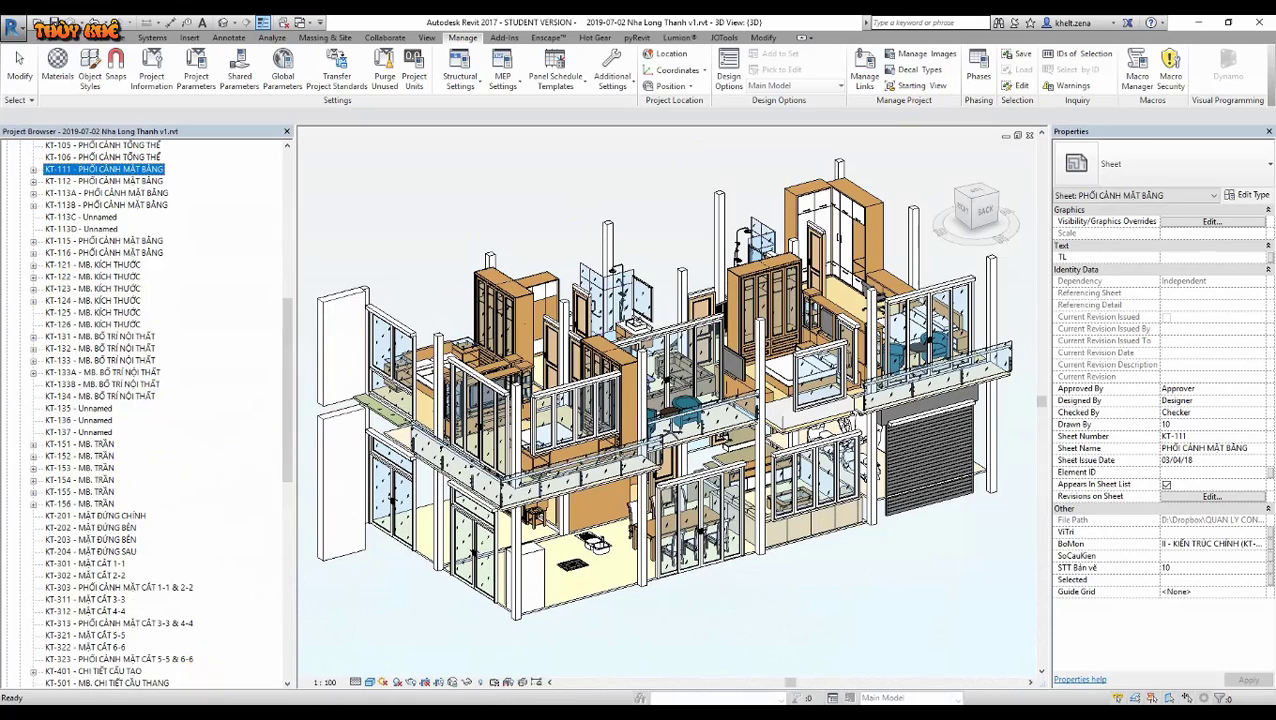
pyautogui.moveTo(68, 697)
pyautogui.click(57, 669)
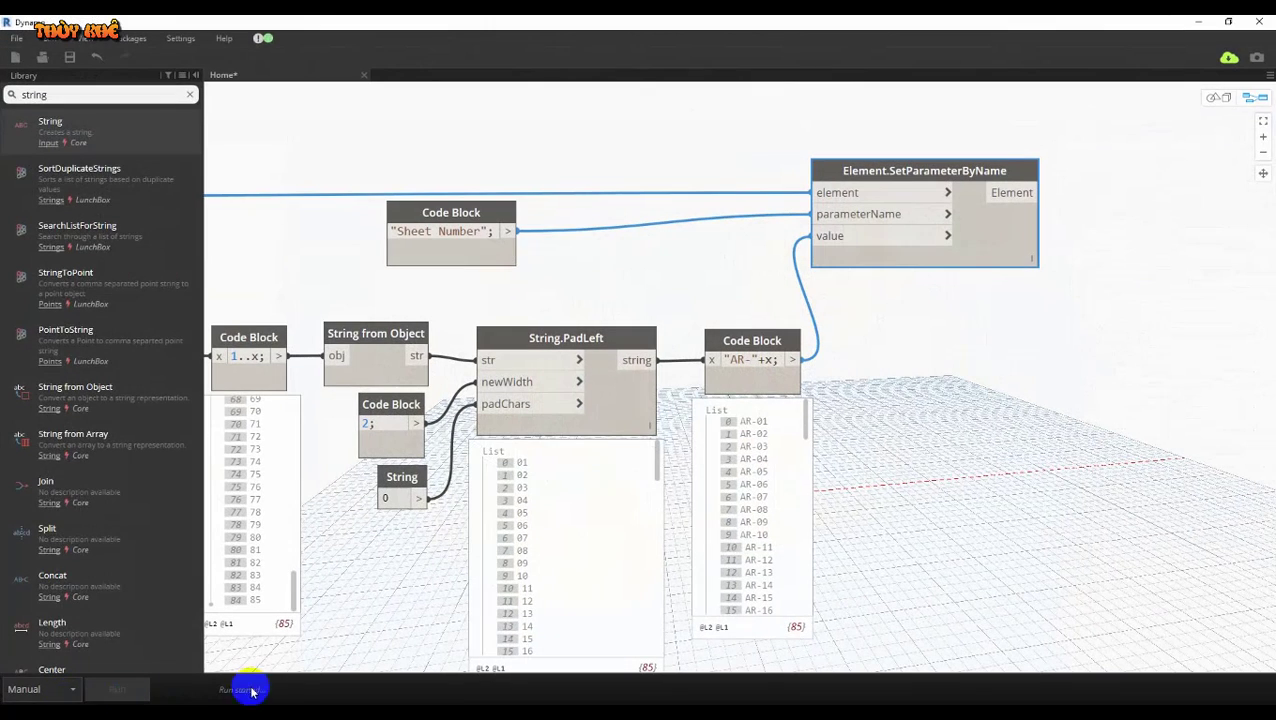
pyautogui.click(1197, 21)
# Select sheet AR-22 and scroll down the Sheets list checking the AR numbers.
pyautogui.click(110, 287)
pyautogui.scroll(-3, 199, 449)
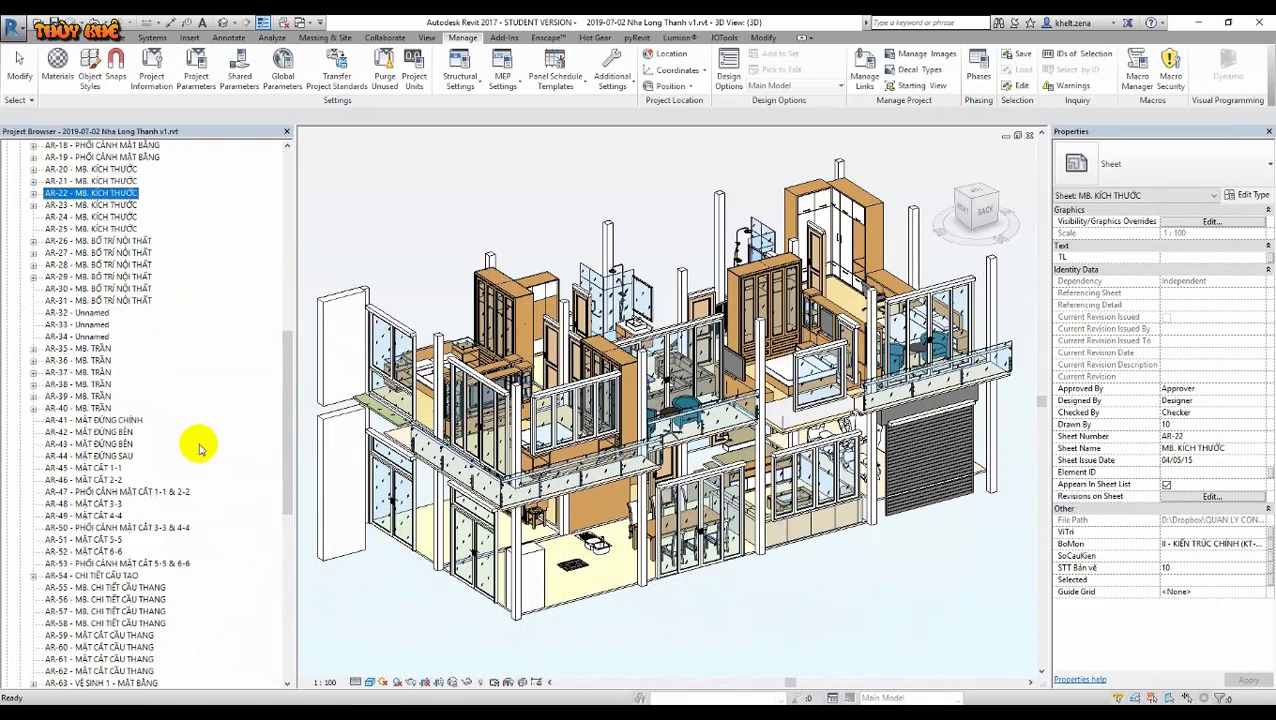
pyautogui.scroll(-2, 199, 455)
pyautogui.scroll(-2, 199, 465)
pyautogui.scroll(-2, 198, 470)
pyautogui.scroll(-2, 197, 477)
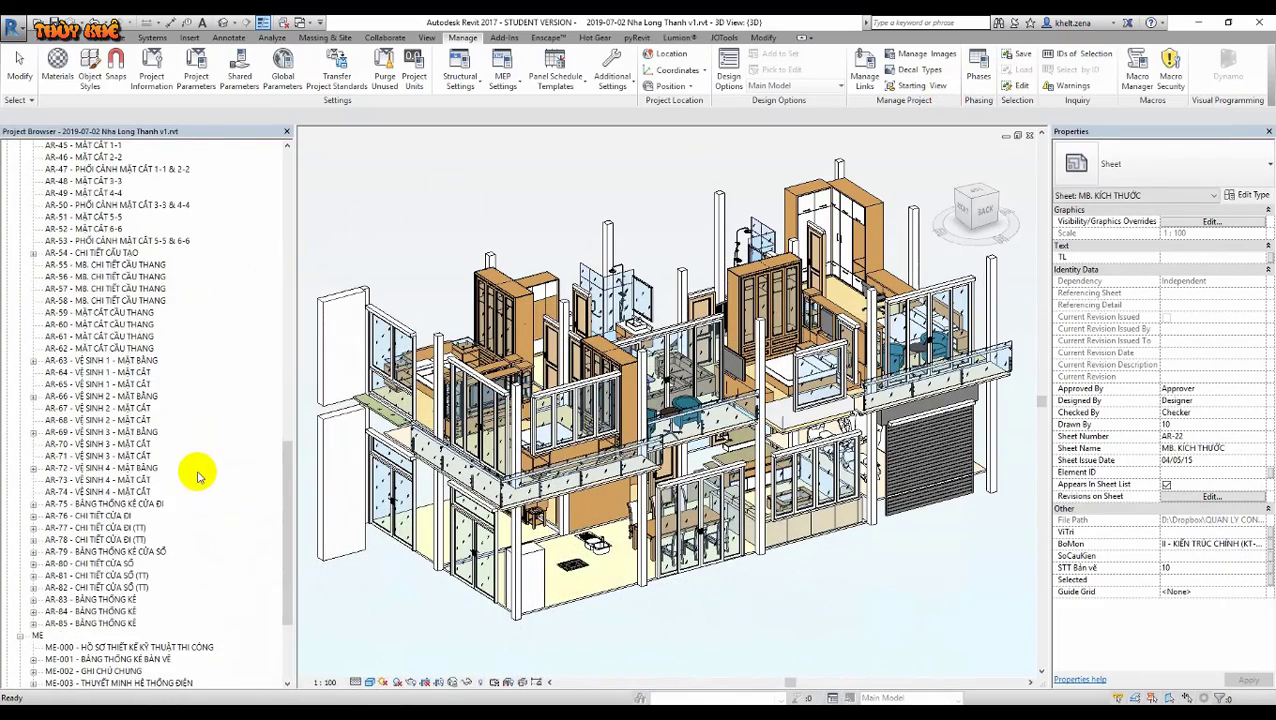
# Scroll back up, check sheet AR-14's properties, and switch to Project2.
pyautogui.scroll(3, 185, 462)
pyautogui.scroll(3, 168, 447)
pyautogui.scroll(3, 145, 430)
pyautogui.scroll(2, 128, 425)
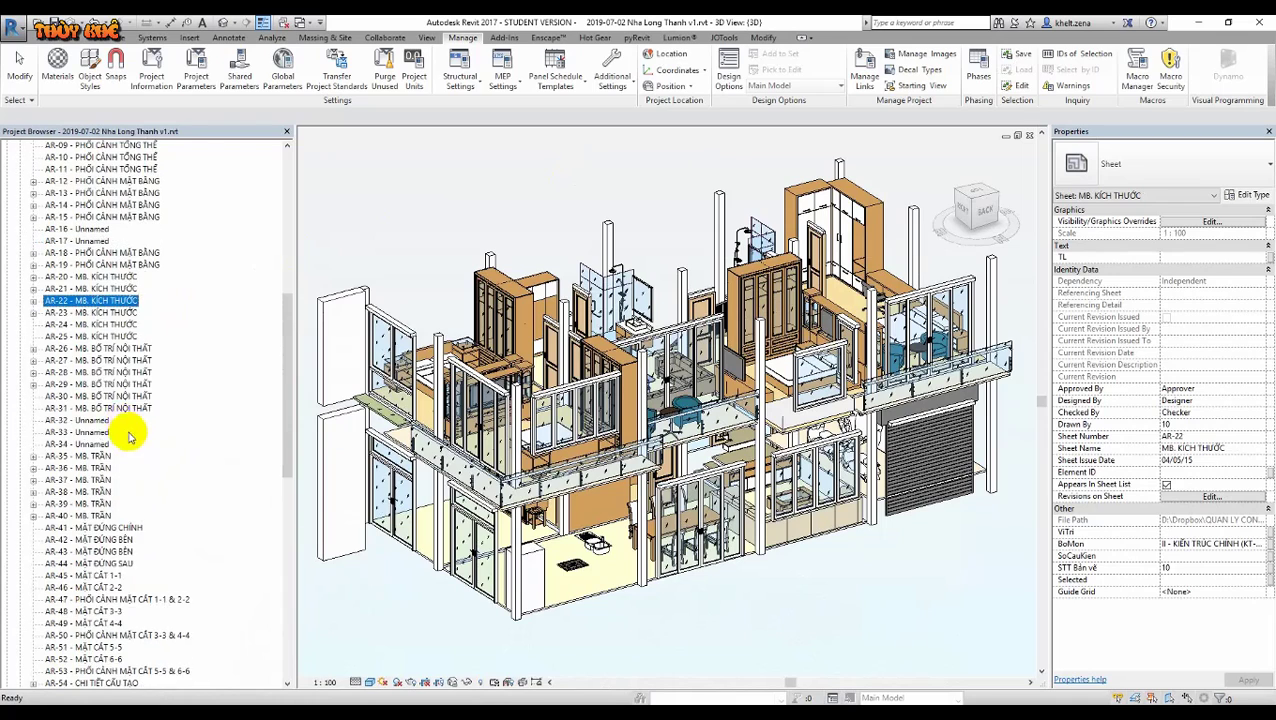
pyautogui.scroll(4, 128, 436)
pyautogui.scroll(1, 128, 450)
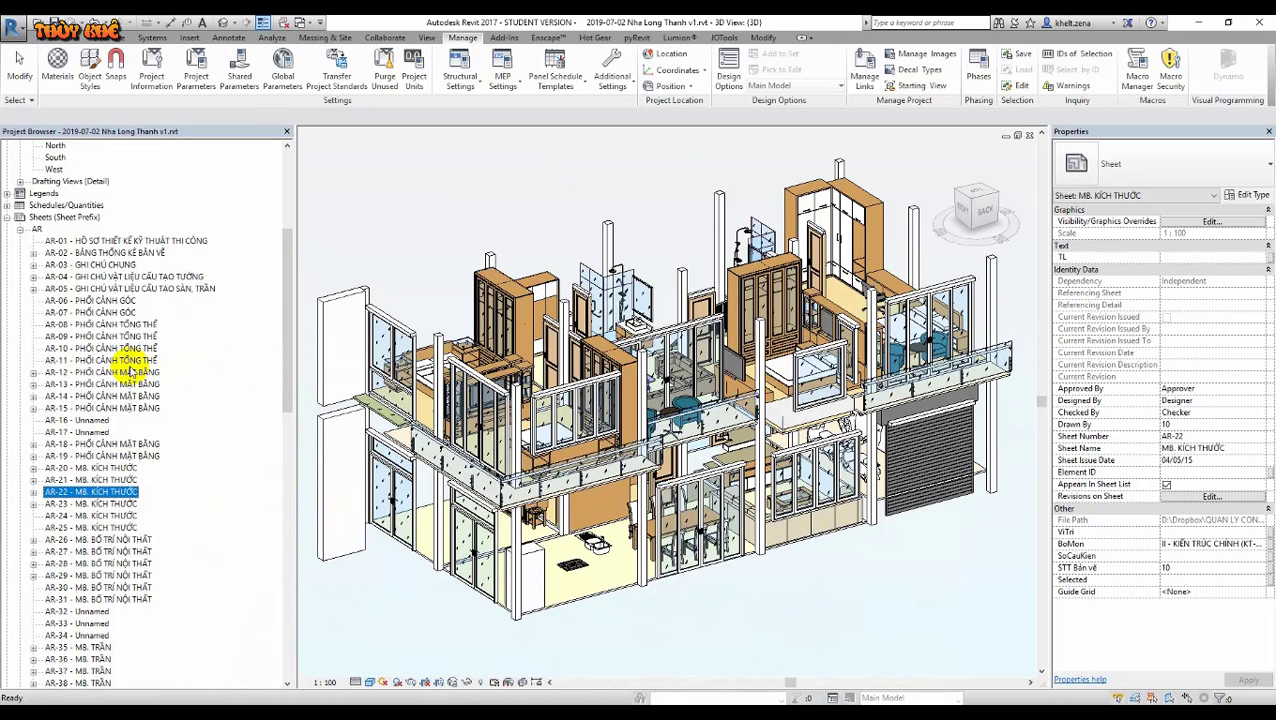
pyautogui.click(145, 395)
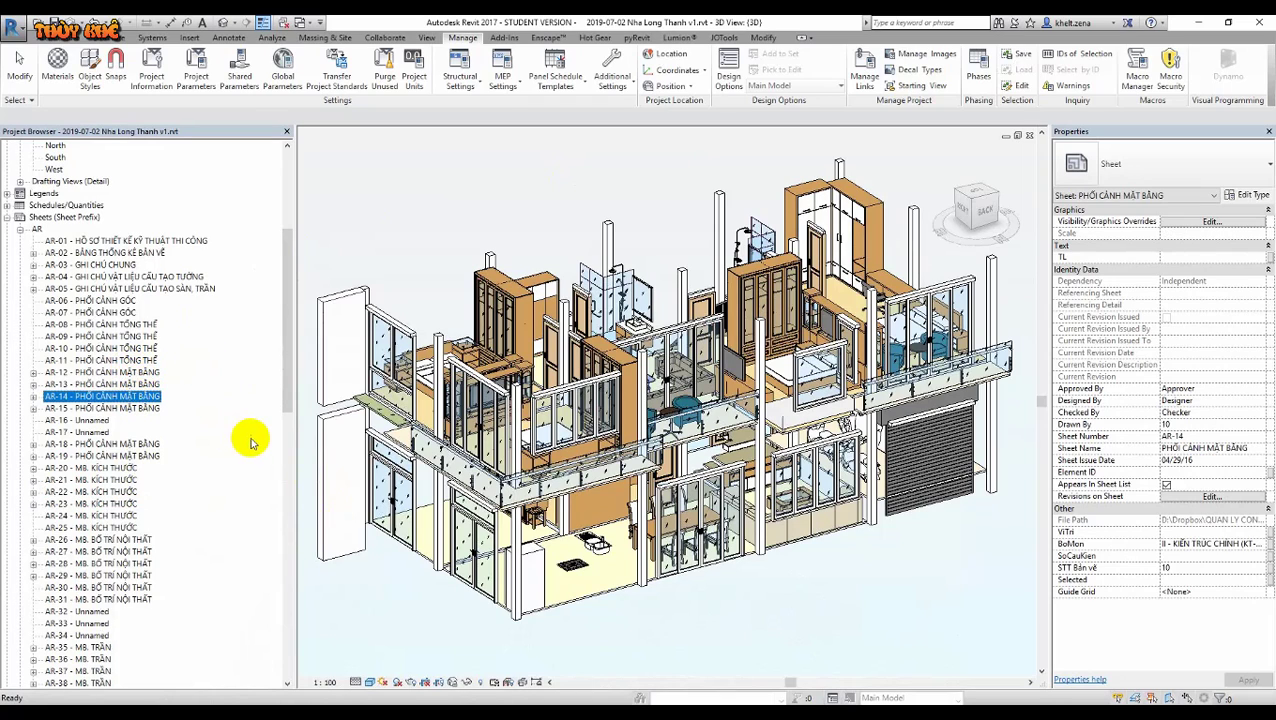
pyautogui.hotkey('ctrl', 'n')
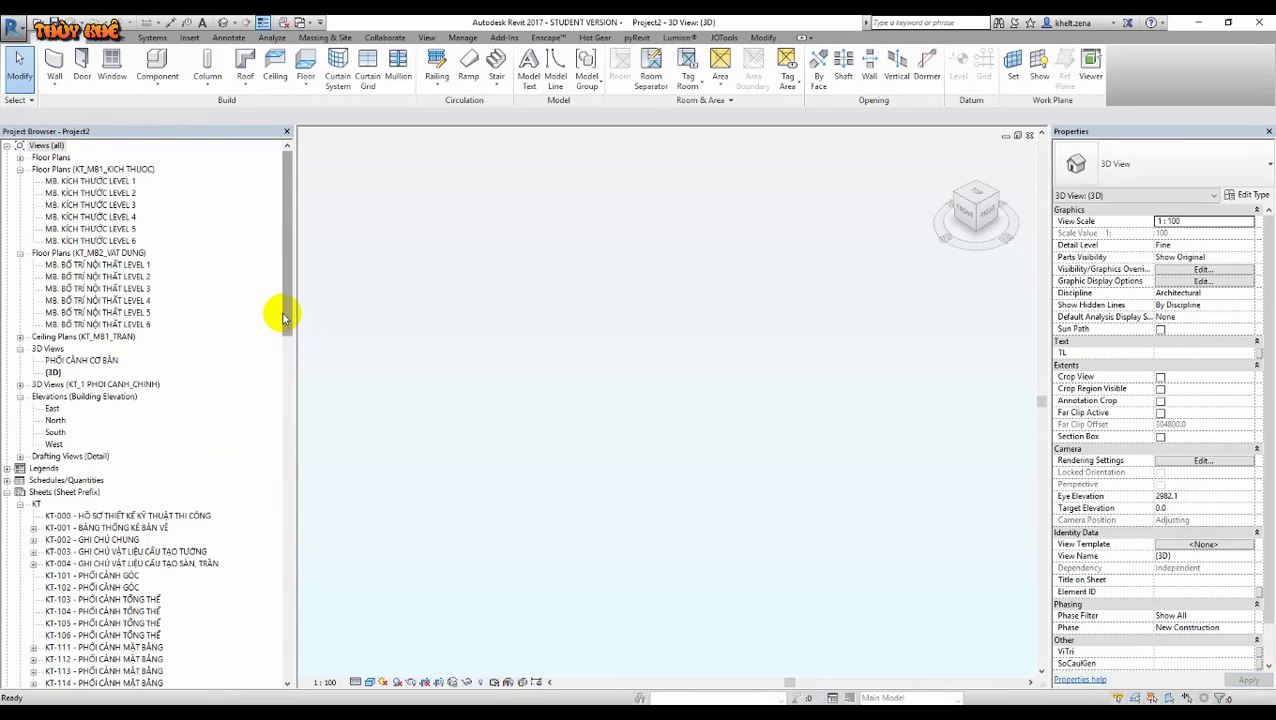
pyautogui.moveTo(287, 325)
pyautogui.mouseDown()
pyautogui.moveTo(287, 440)
pyautogui.moveTo(288, 403)
pyautogui.mouseUp()
pyautogui.click(90, 265)
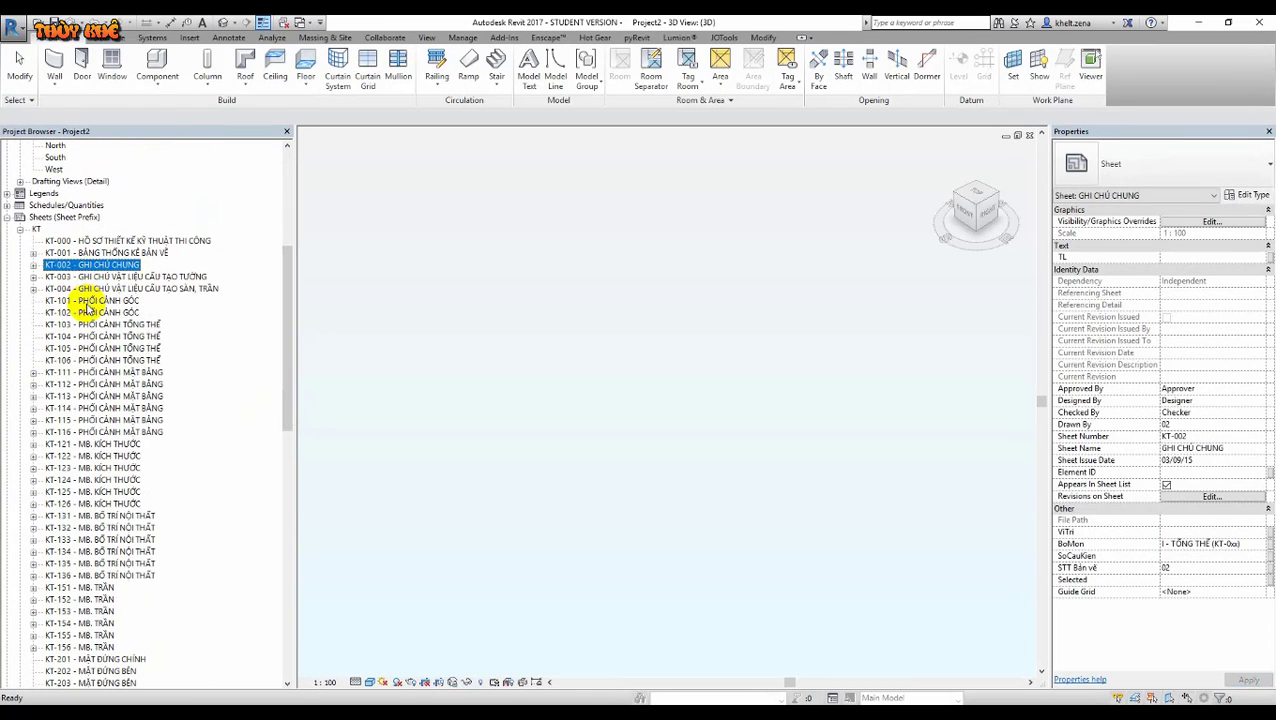
pyautogui.click(90, 312)
pyautogui.click(90, 384)
pyautogui.click(93, 408)
pyautogui.click(121, 384)
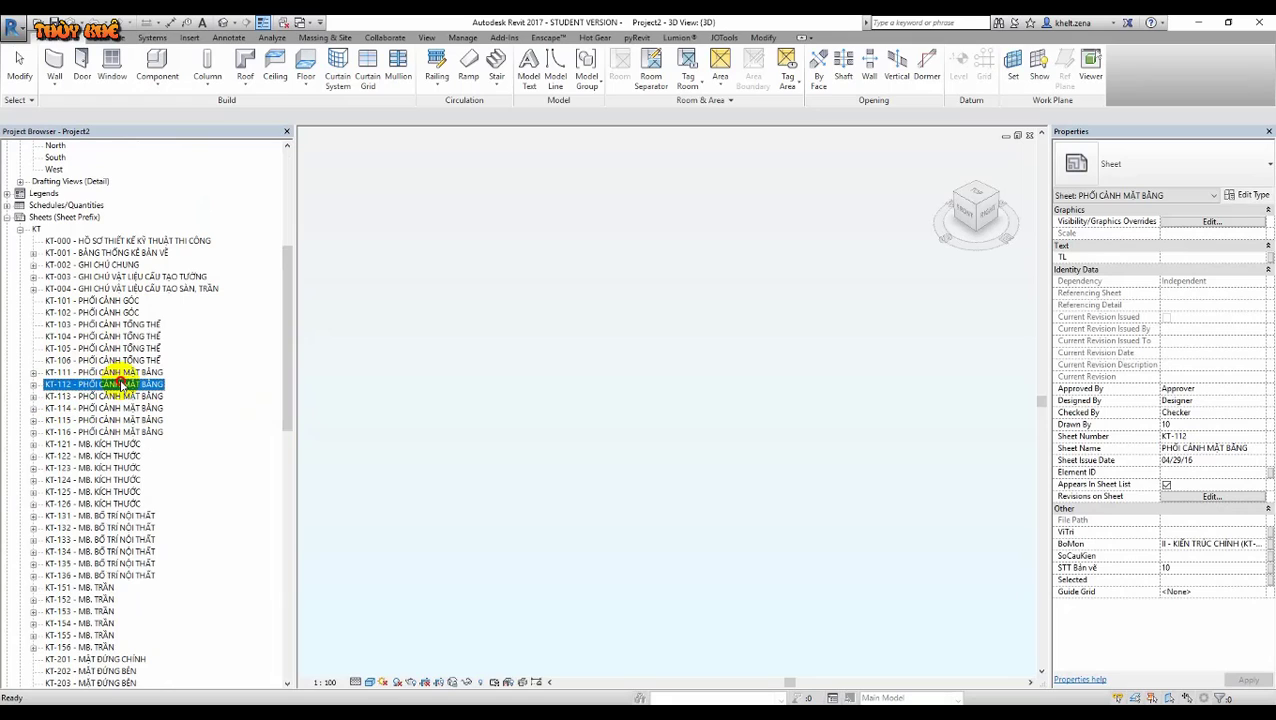
pyautogui.click(138, 361)
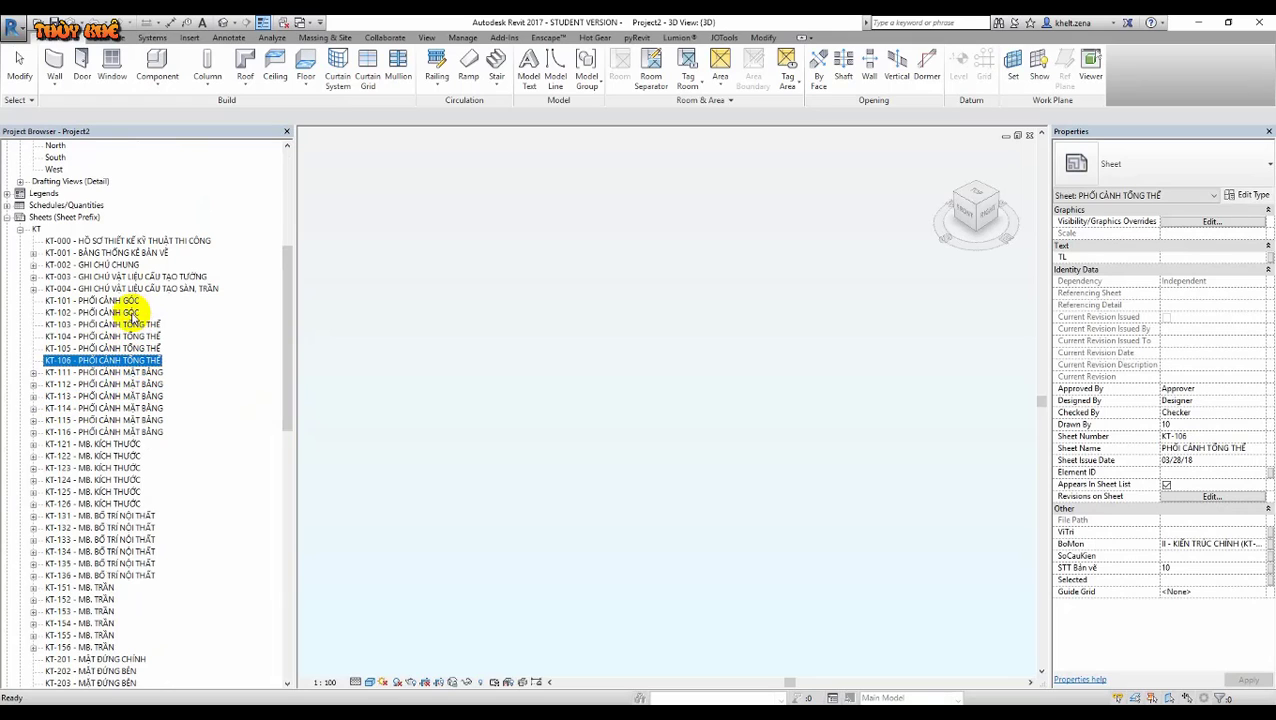
pyautogui.click(131, 313)
pyautogui.click(116, 348)
pyautogui.click(129, 328)
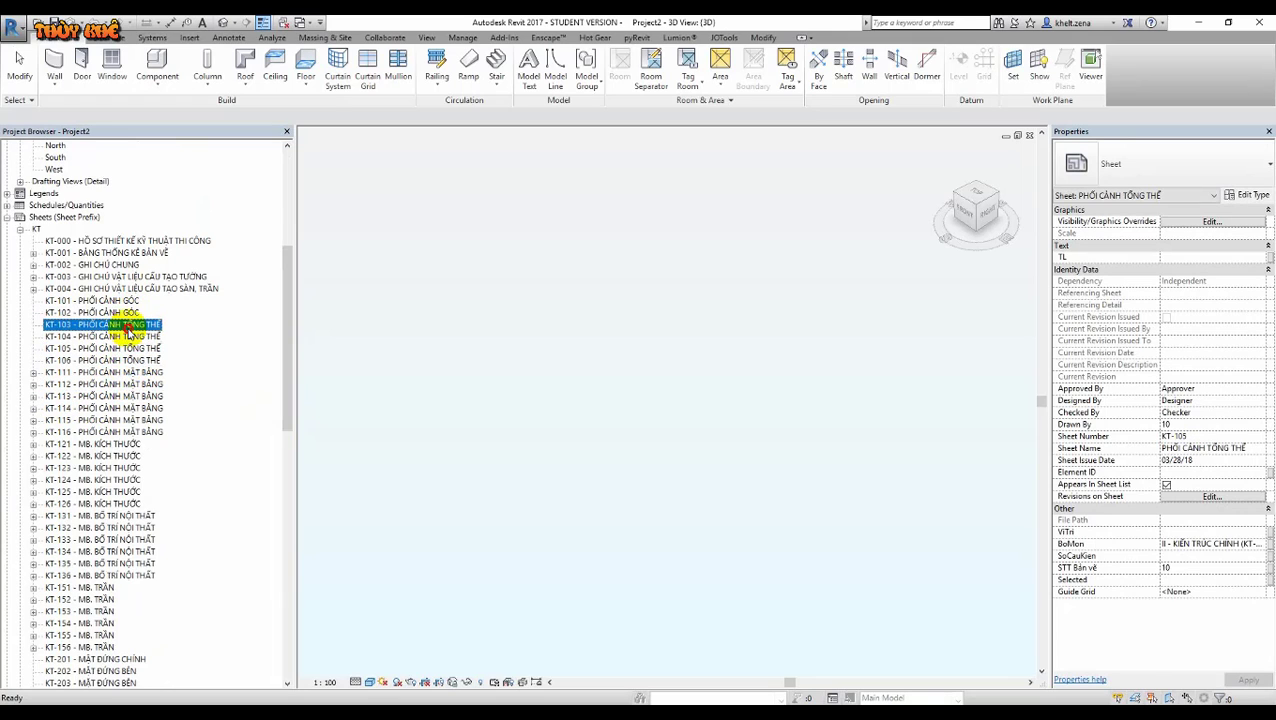
pyautogui.click(116, 395)
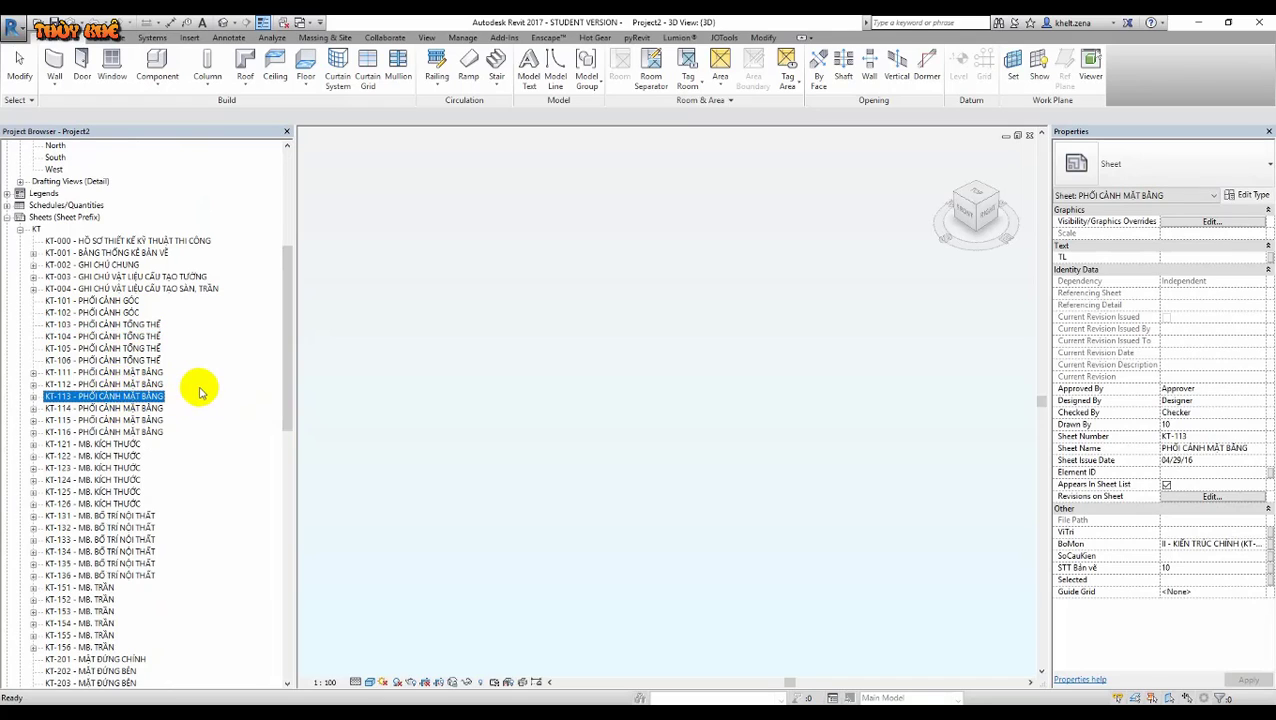
pyautogui.click(128, 455)
pyautogui.scroll(-2, 203, 427)
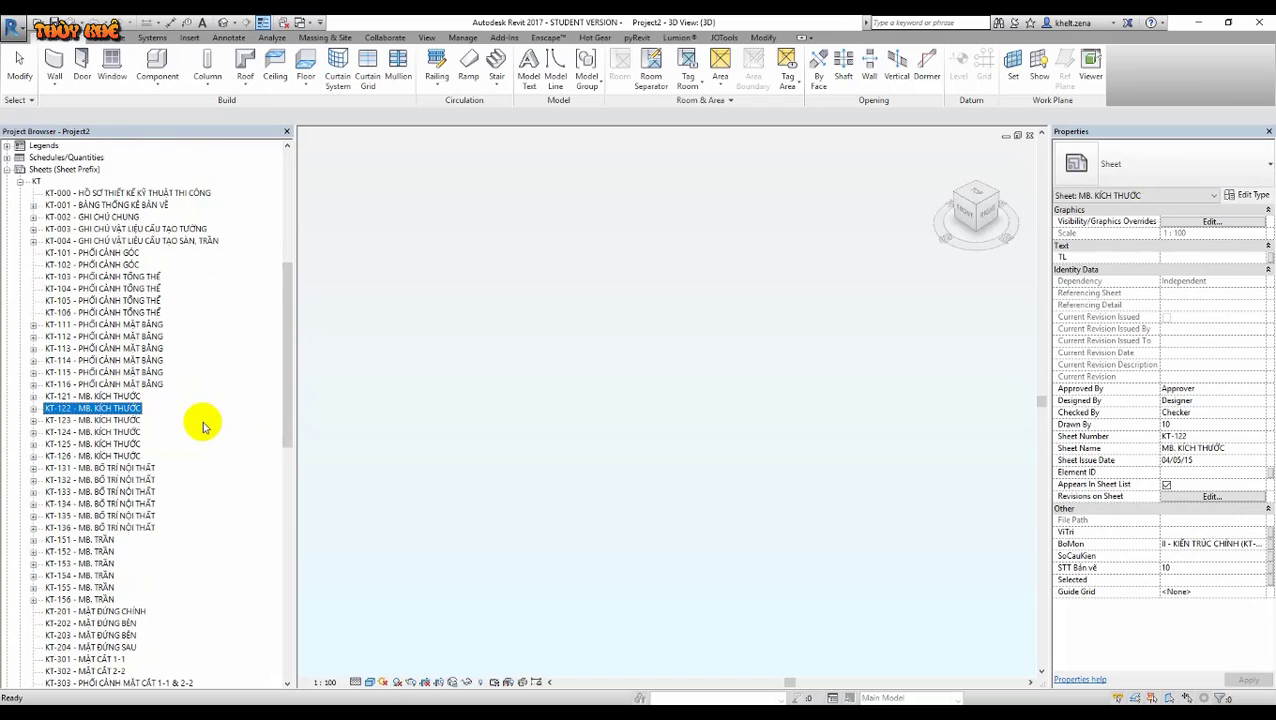
pyautogui.scroll(-2, 203, 427)
pyautogui.click(142, 420)
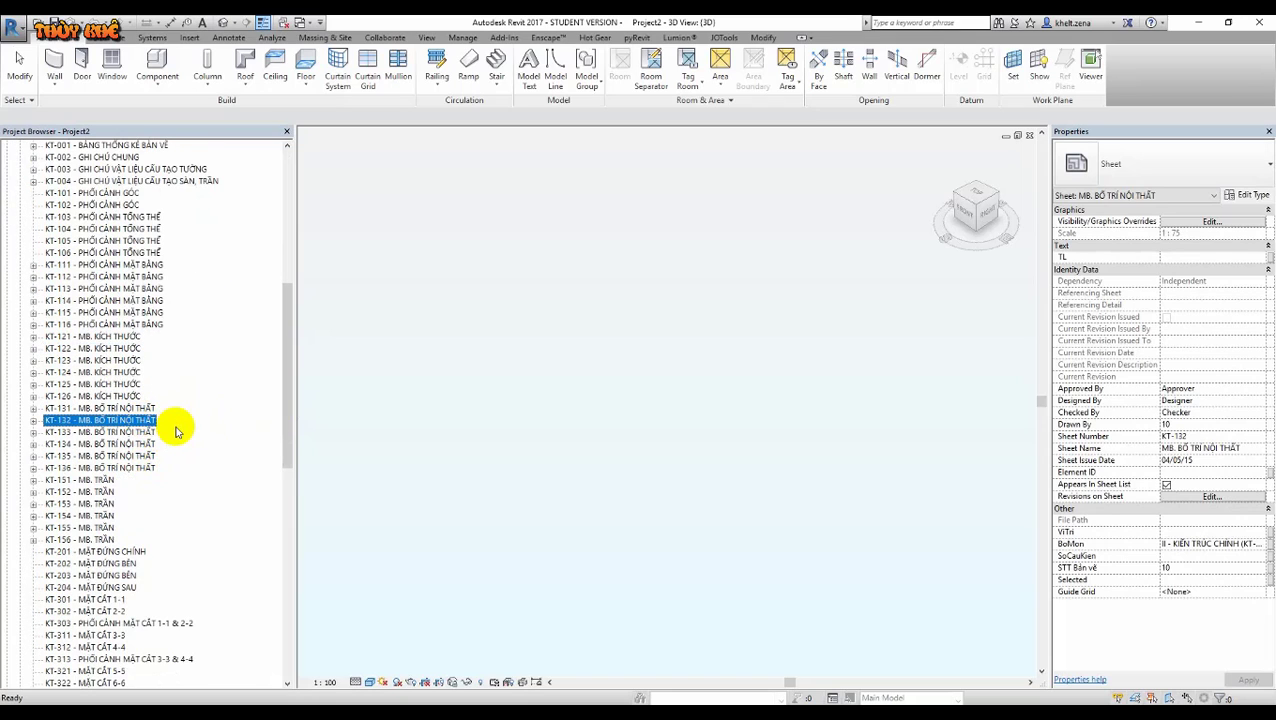
pyautogui.click(106, 491)
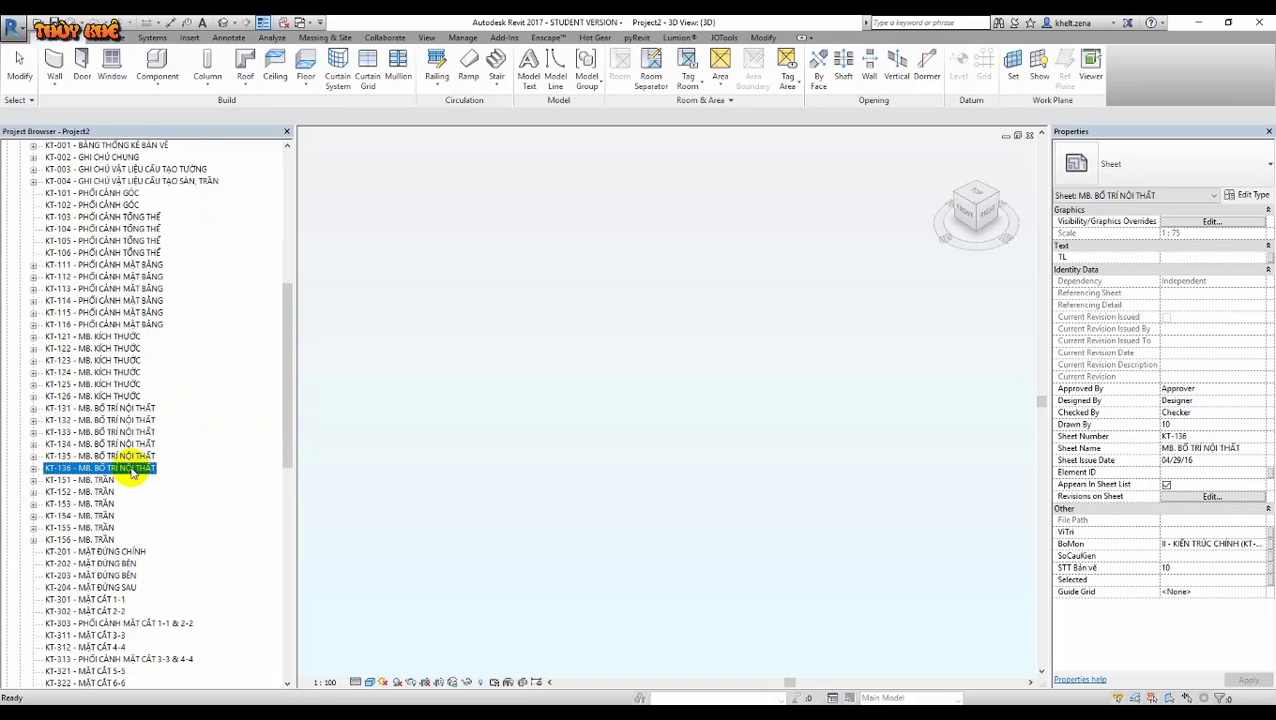
pyautogui.click(106, 480)
pyautogui.scroll(-2, 230, 431)
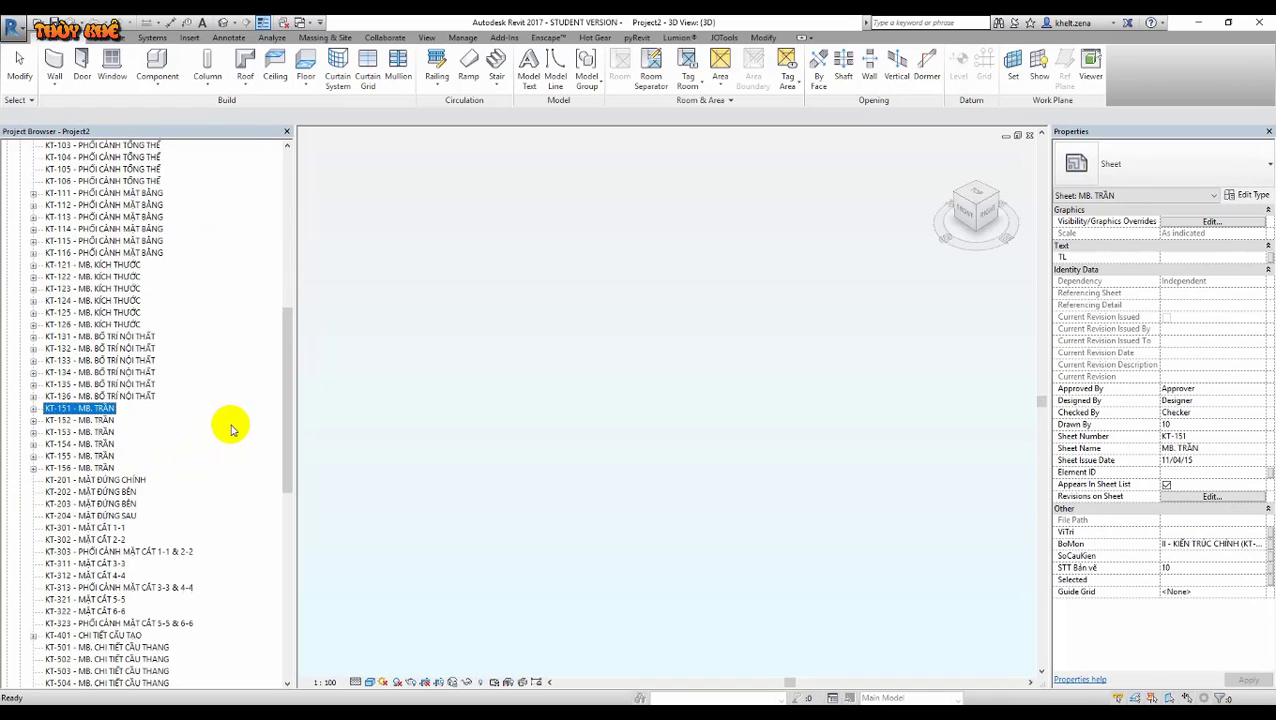
pyautogui.scroll(-2, 220, 427)
pyautogui.click(122, 397)
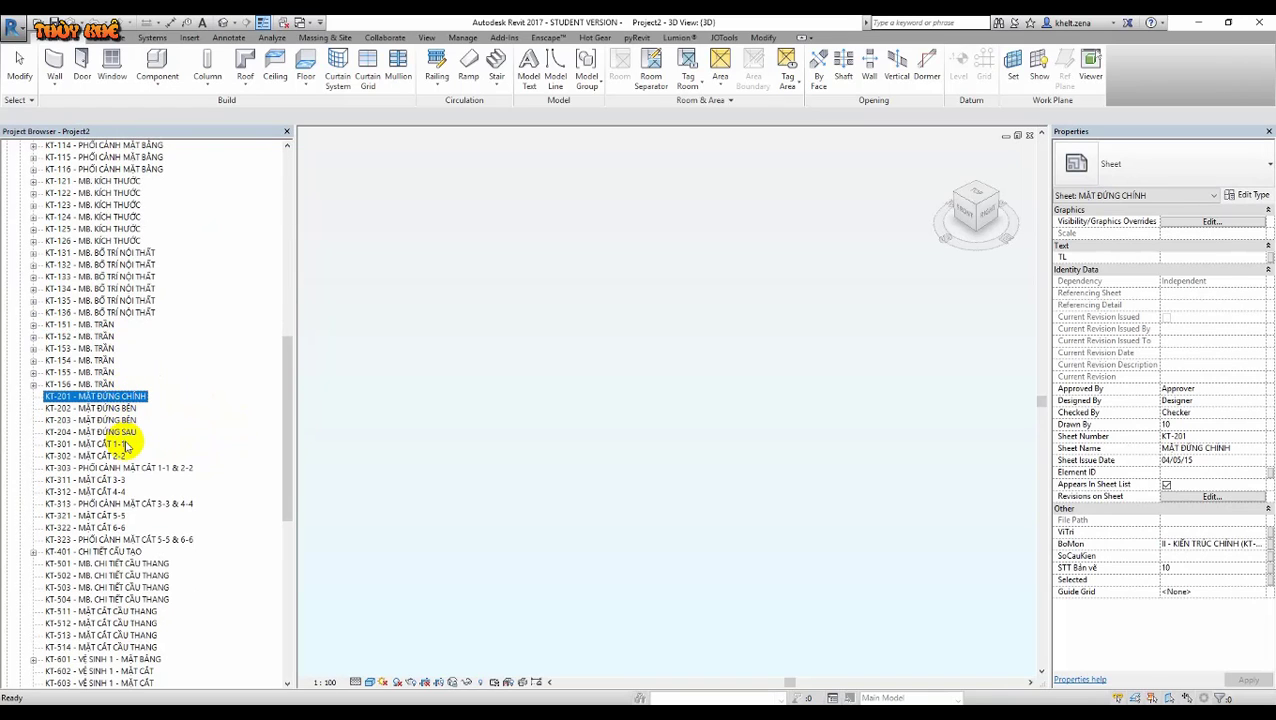
pyautogui.click(118, 470)
pyautogui.scroll(-2, 228, 490)
pyautogui.scroll(-2, 219, 476)
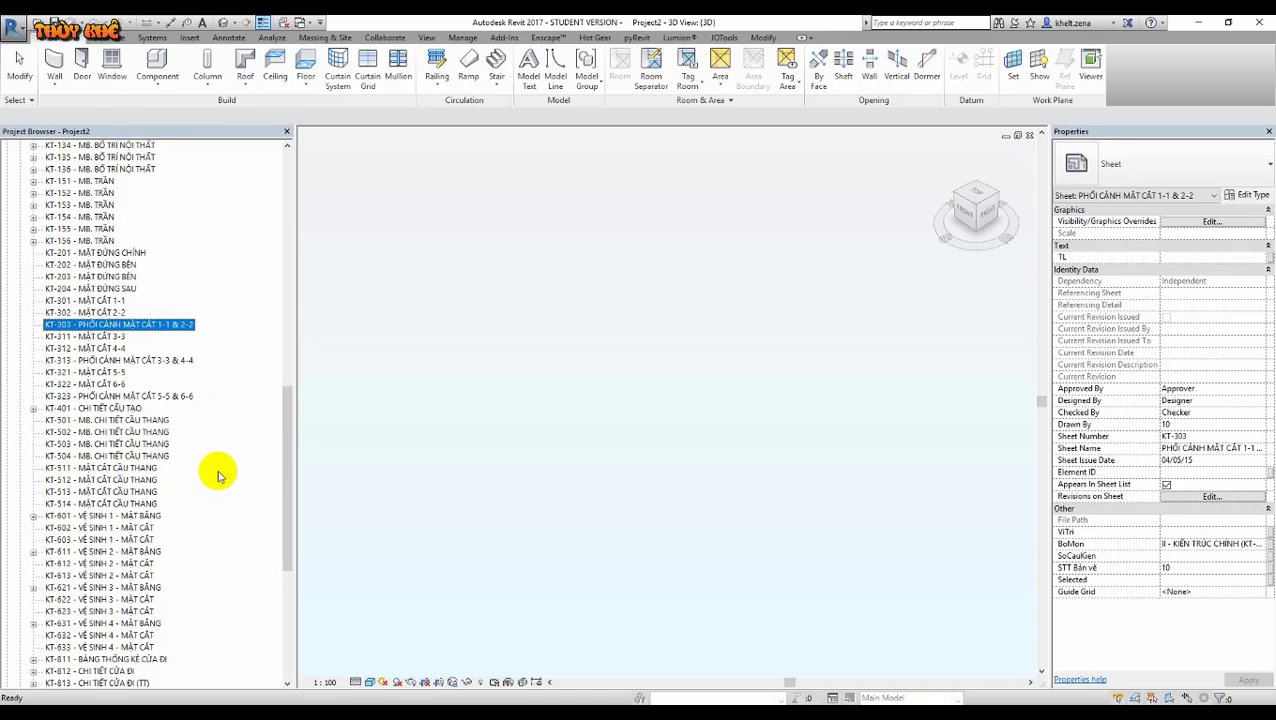
pyautogui.scroll(-4, 214, 478)
pyautogui.scroll(4, 205, 447)
pyautogui.scroll(2, 205, 447)
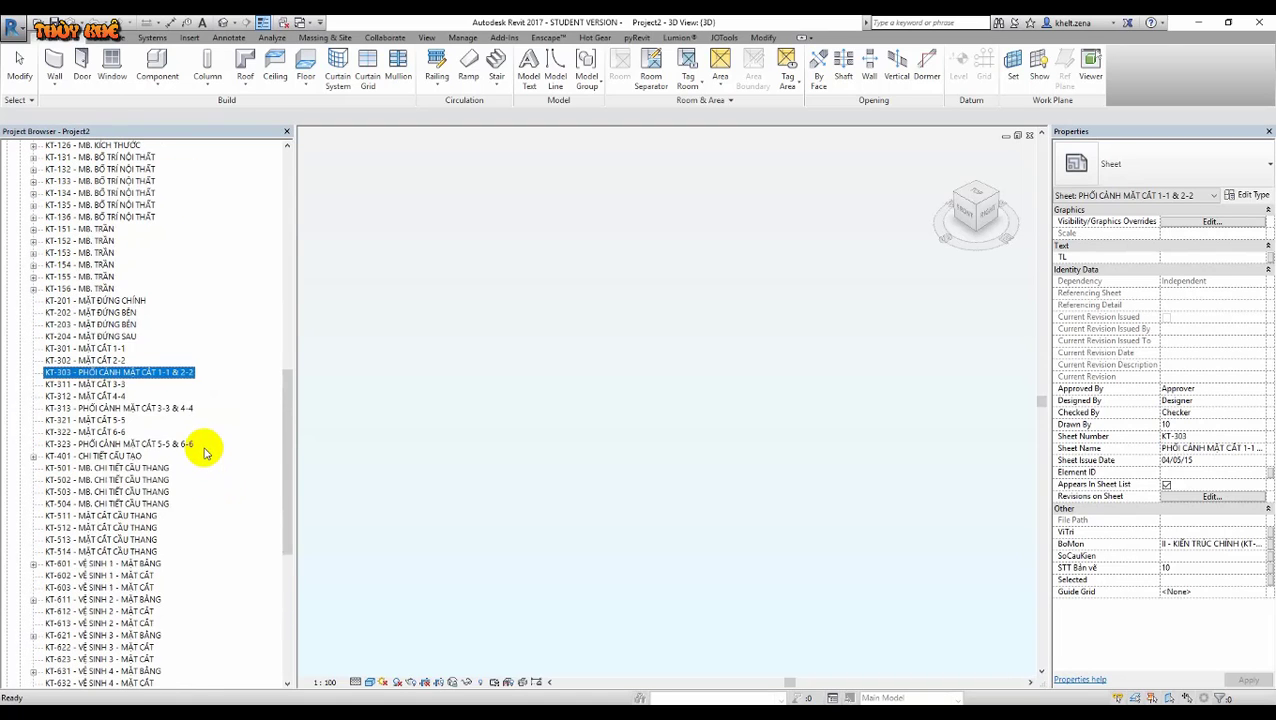
pyautogui.scroll(2, 205, 447)
pyautogui.click(507, 345)
pyautogui.moveTo(286, 370); pyautogui.dragTo(291, 302)
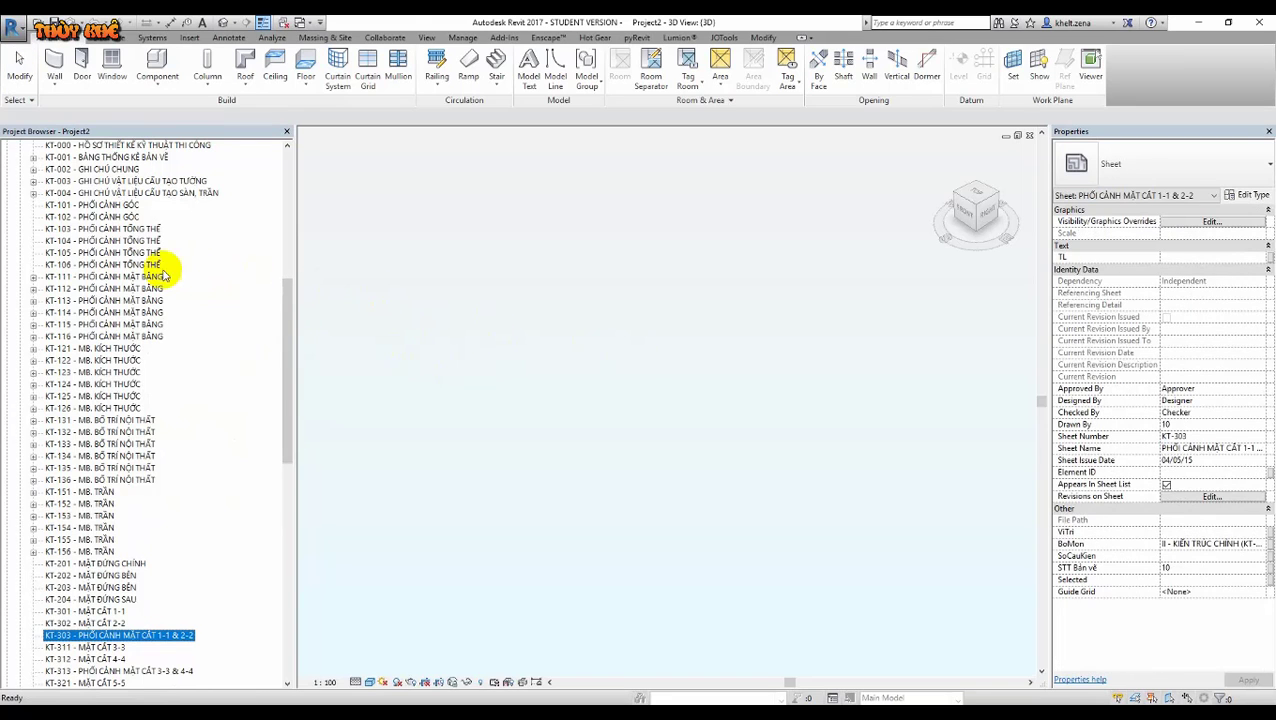
# Open sheet KT-106 and zoom in to select its title block.
pyautogui.doubleClick(162, 264)
pyautogui.scroll(2, 849, 532)
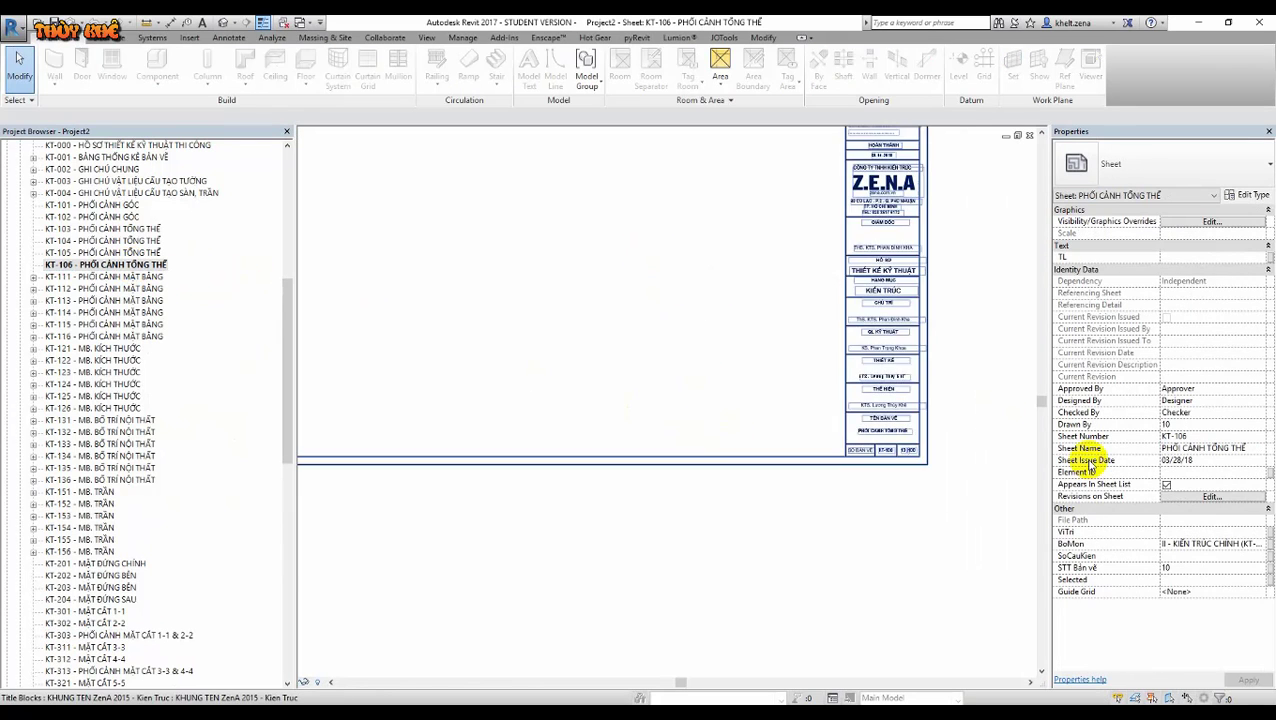
pyautogui.scroll(2, 817, 456)
pyautogui.scroll(2, 967, 487)
pyautogui.scroll(1, 967, 487)
pyautogui.scroll(1, 869, 505)
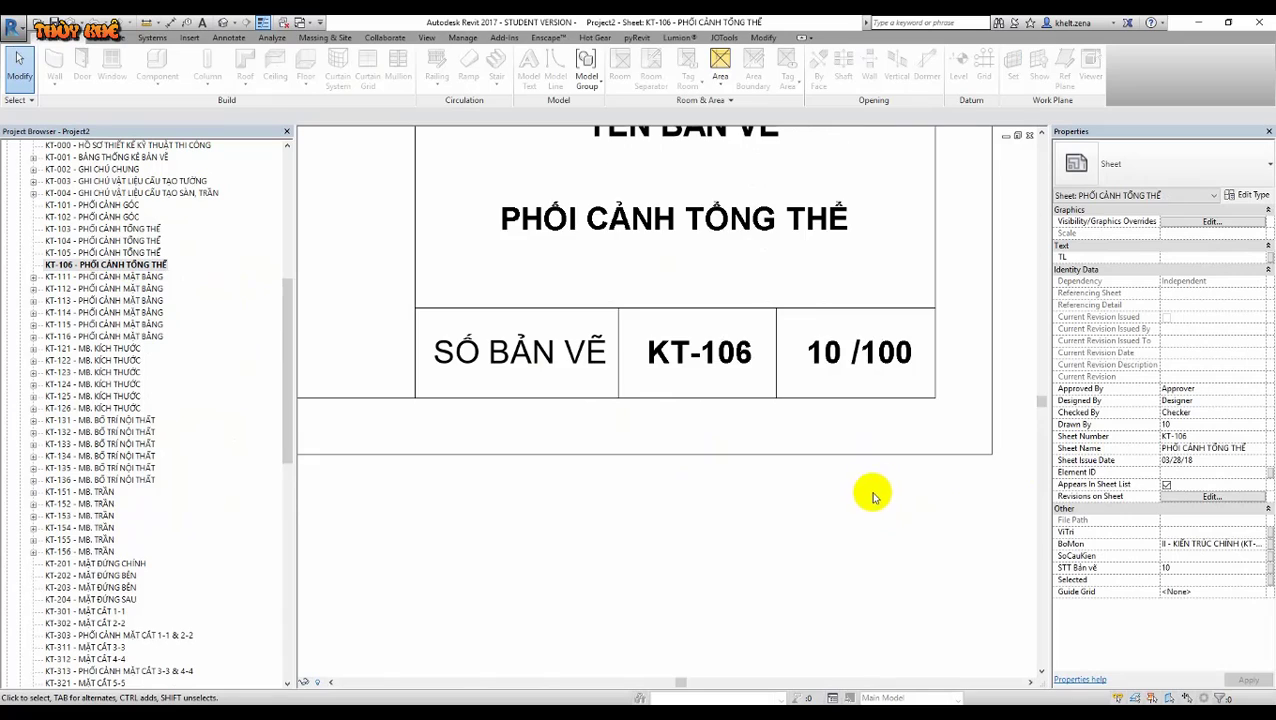
pyautogui.scroll(1, 888, 421)
pyautogui.click(829, 357)
pyautogui.click(829, 357)
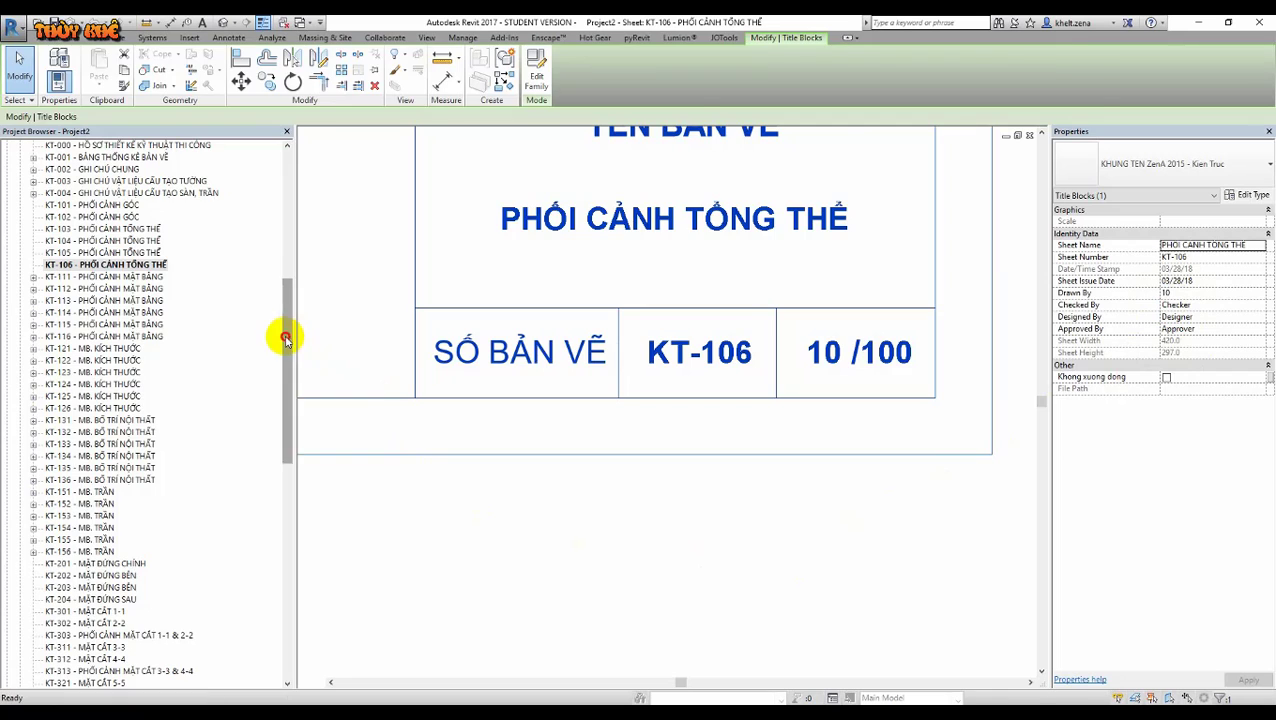
# Select sheets KT-000 and KT-001 in the Project Browser.
pyautogui.moveTo(285, 333); pyautogui.dragTo(297, 270)
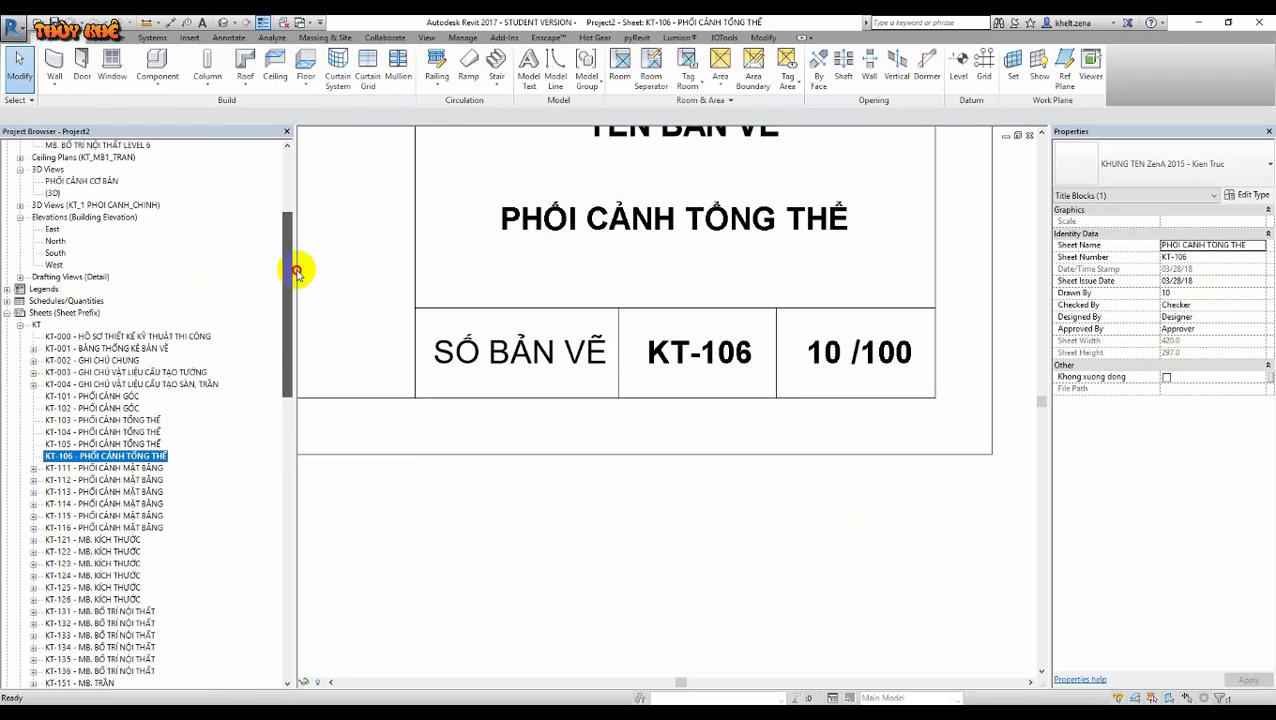
pyautogui.click(160, 336)
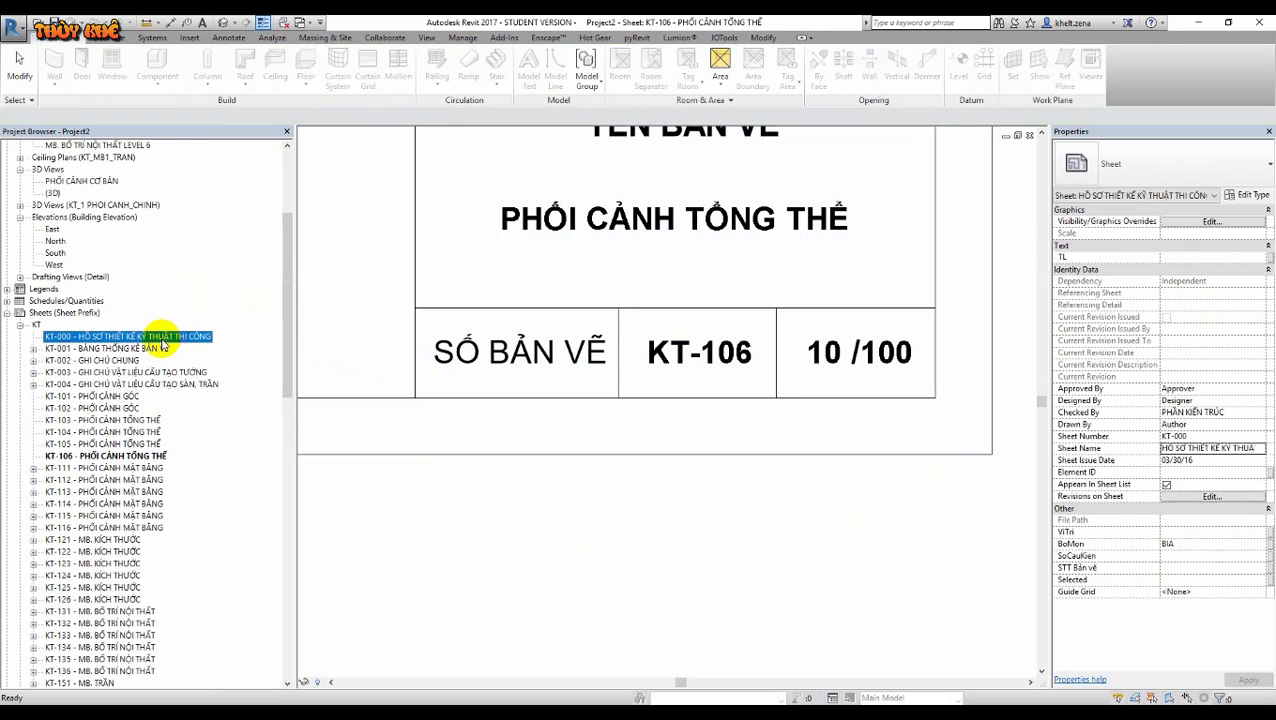
pyautogui.click(152, 348)
# Open sheet KT-001 and pan through its BẢNG THỐNG KÊ BẢN VẼ schedule, sheets KT-001 to KT-322.
pyautogui.doubleClick(152, 348)
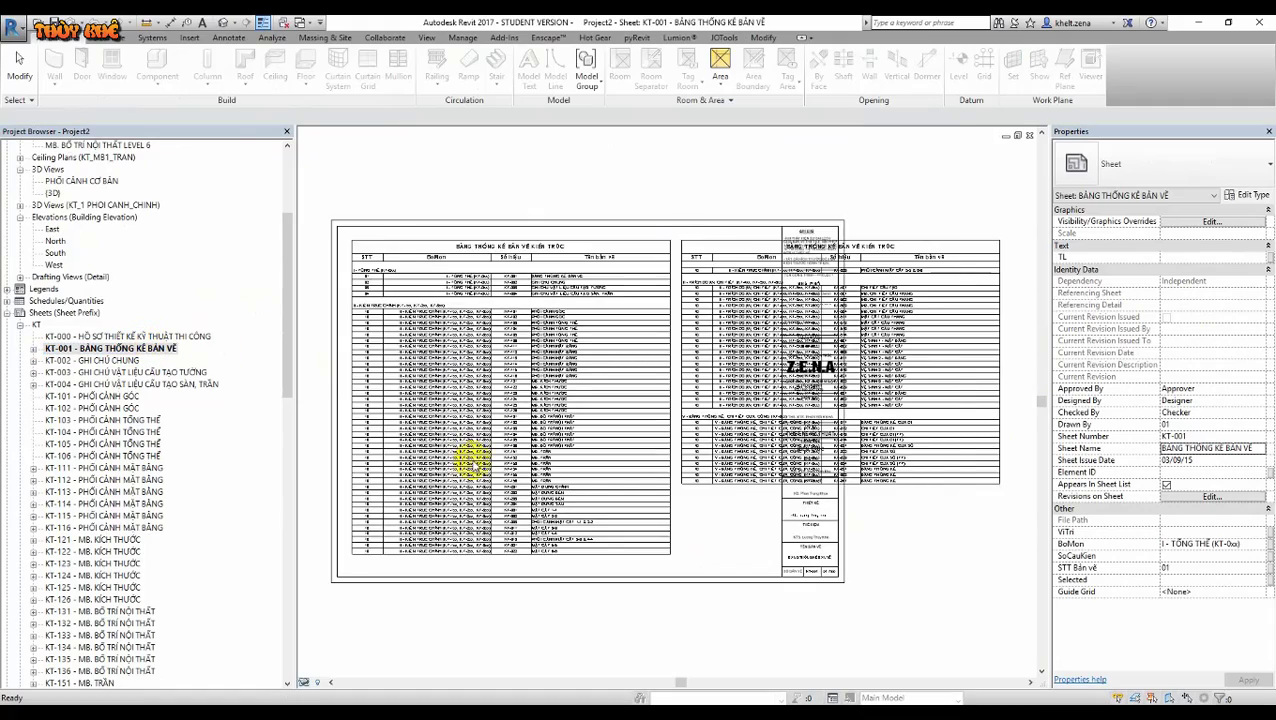
pyautogui.click(375, 430)
pyautogui.scroll(3, 375, 430)
pyautogui.moveTo(375, 430); pyautogui.dragTo(403, 470, button='middle')
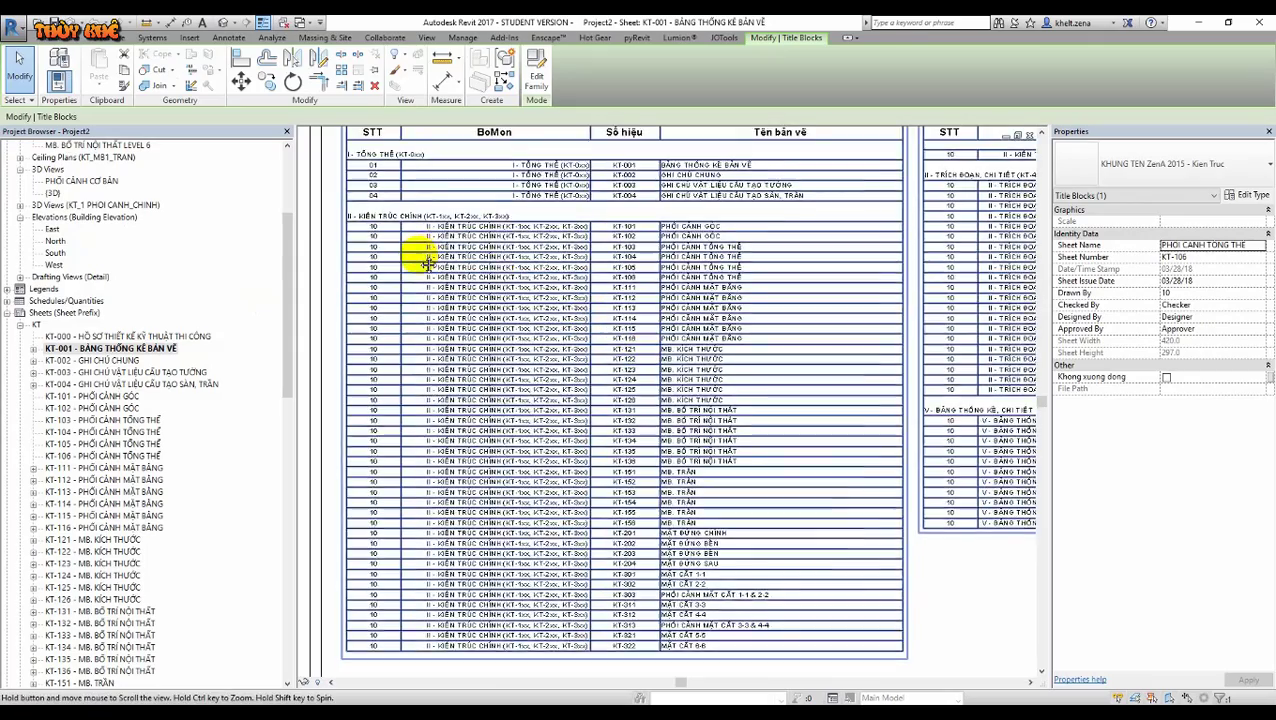
pyautogui.moveTo(490, 256); pyautogui.dragTo(427, 279, button='middle')
pyautogui.moveTo(492, 305); pyautogui.dragTo(485, 302, button='middle')
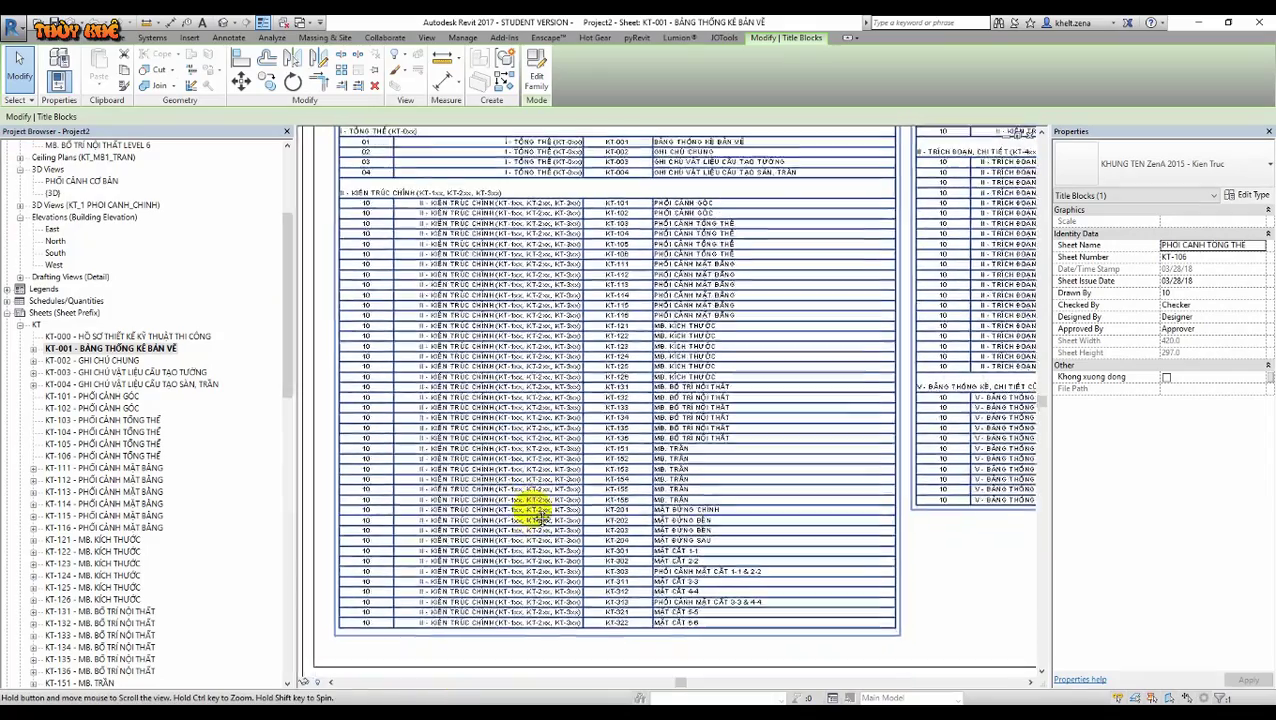
pyautogui.moveTo(527, 512); pyautogui.dragTo(518, 478, button='middle')
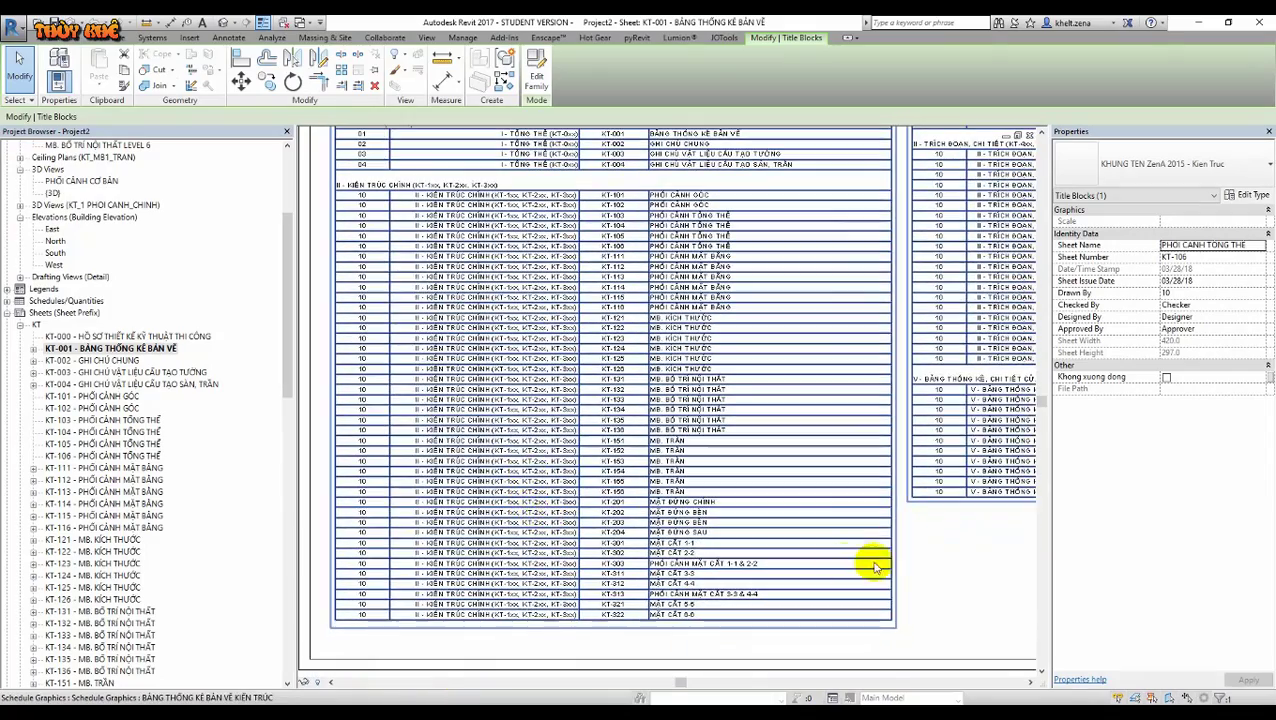
pyautogui.moveTo(963, 572); pyautogui.dragTo(955, 607, button='middle')
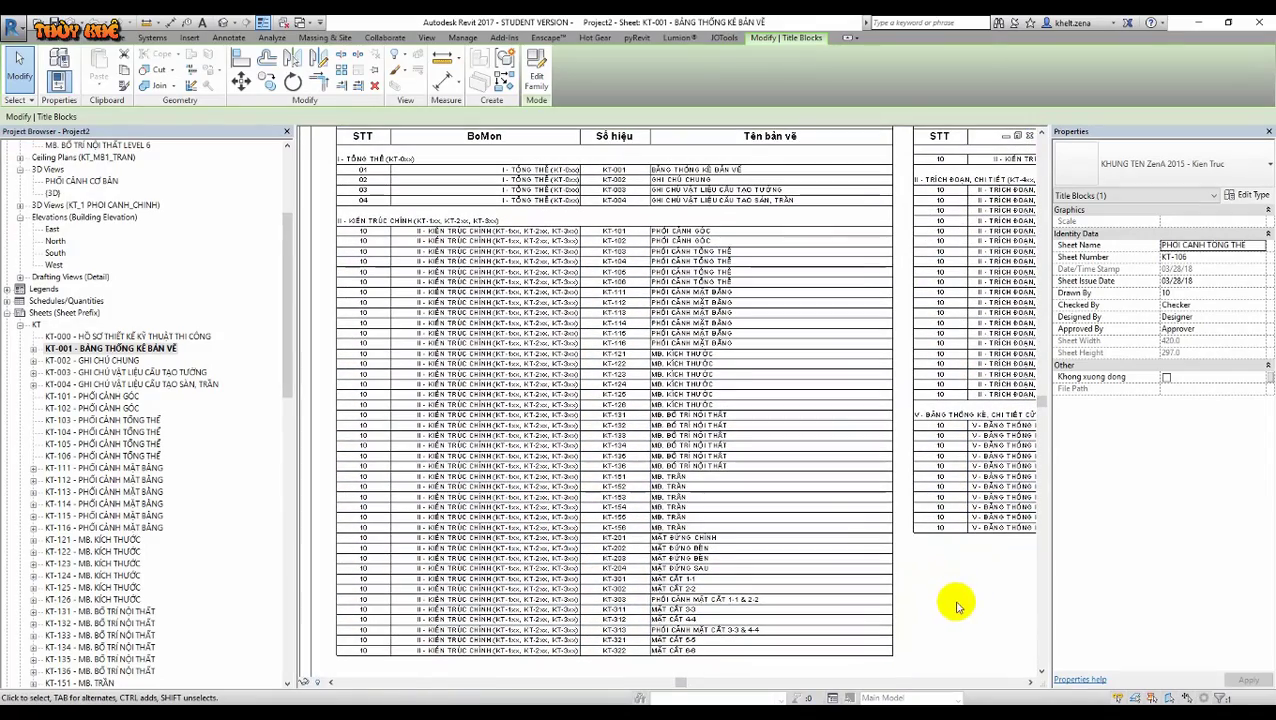